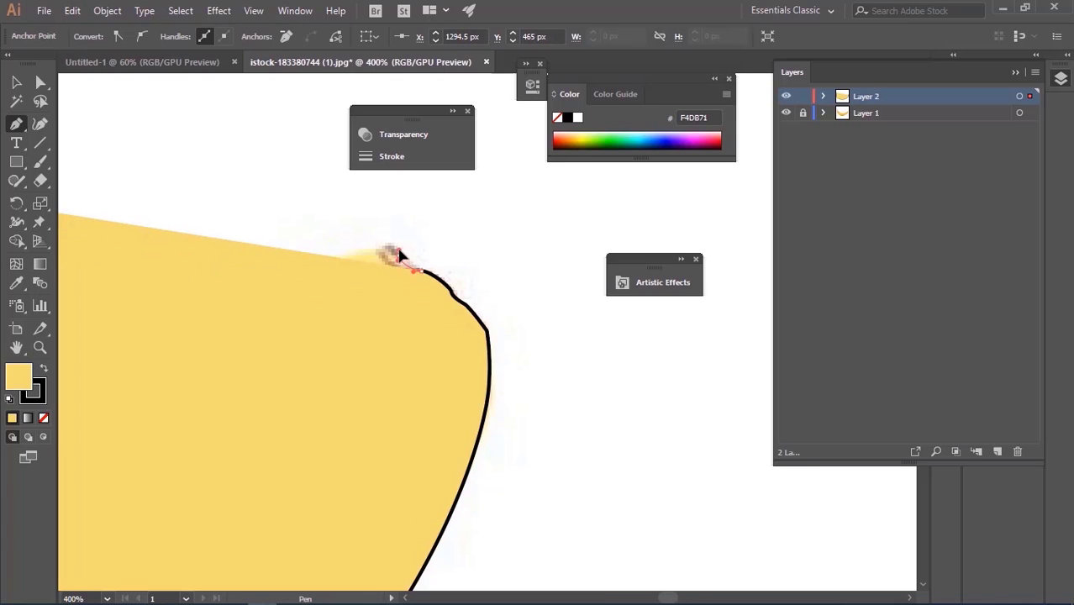
- Continue the Pen tool outline around the banana's blunt tip and set the path's fill to none
drag(383, 247, 374, 253)
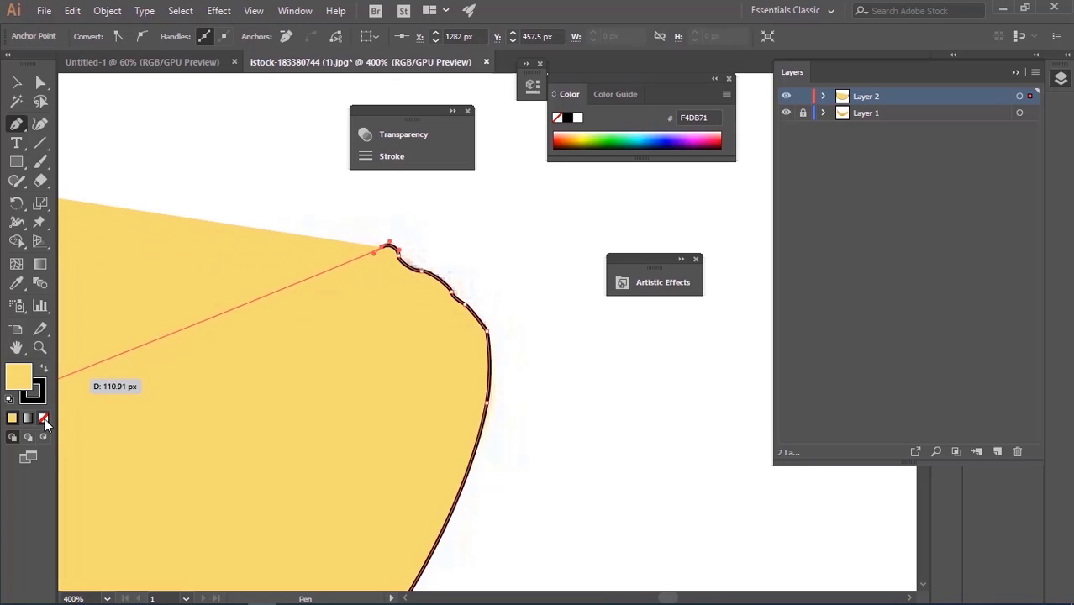
click(44, 417)
drag(130, 372, 300, 335)
drag(410, 263, 349, 294)
drag(274, 358, 604, 281)
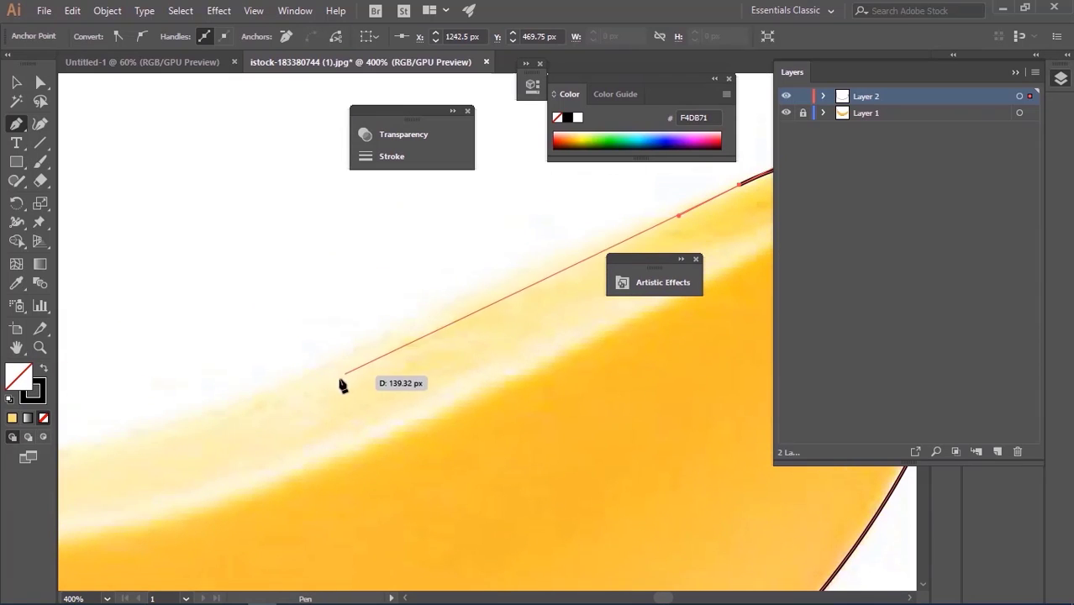
- Trace the banana's upper inner curve from the tip to the stem base, making a corner anchor there
drag(328, 381, 228, 427)
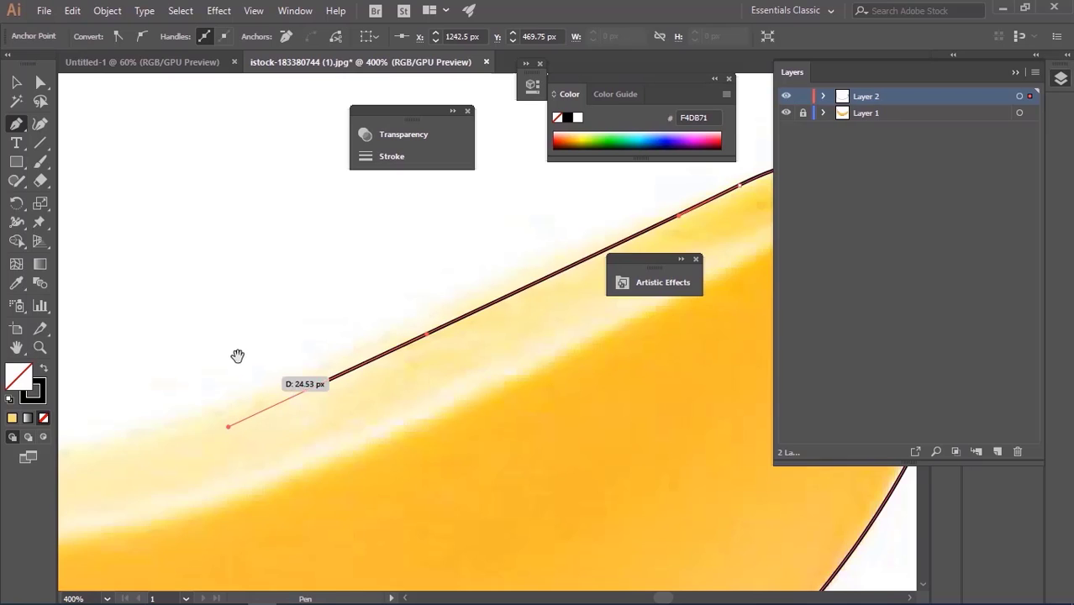
drag(237, 357, 325, 338)
scroll(321, 348, down, 4)
scroll(306, 358, up, 2)
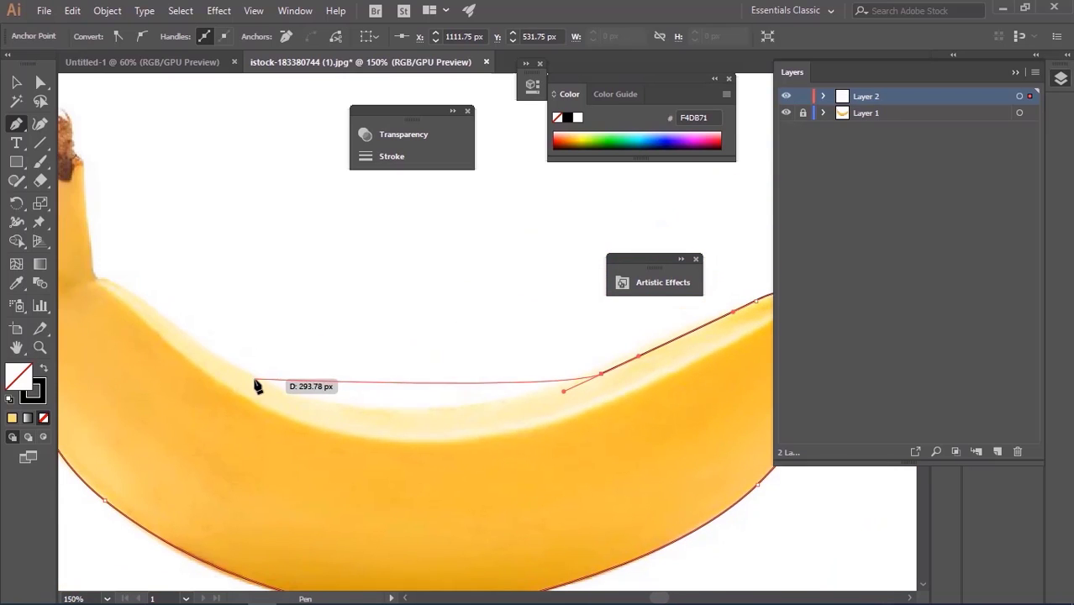
drag(254, 378, 153, 327)
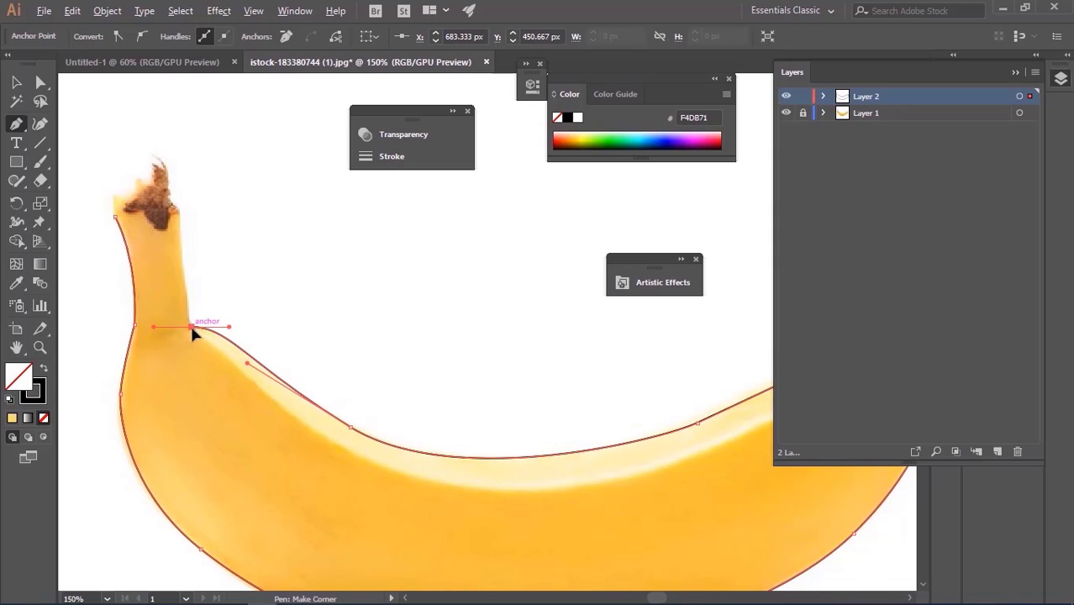
click(191, 327)
- Trace the inner side and jagged top of the stem, closing the banana outline at its starting anchor
drag(180, 252, 181, 229)
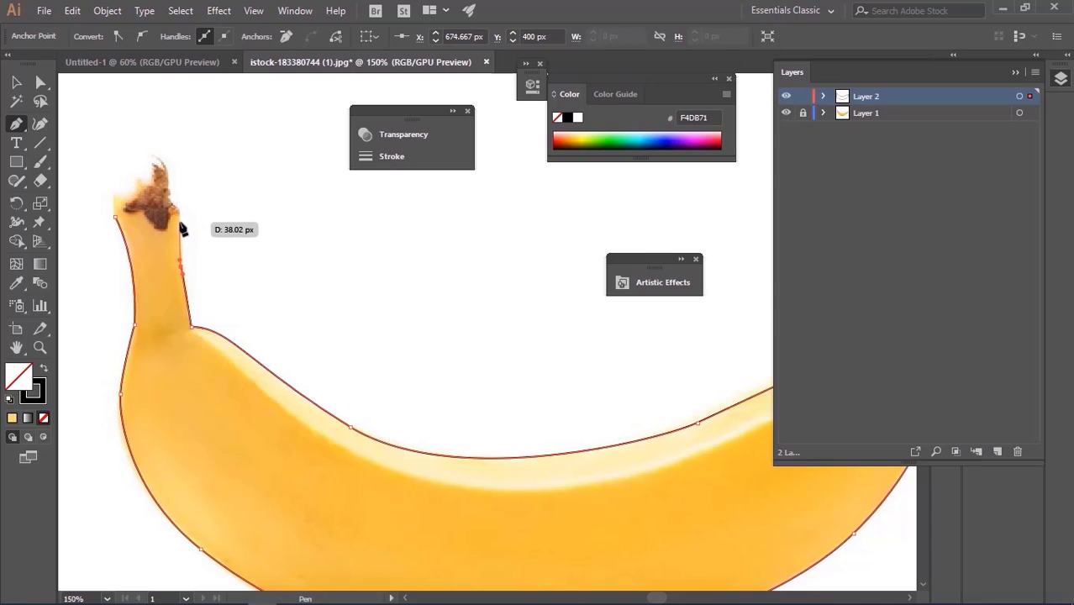
click(180, 224)
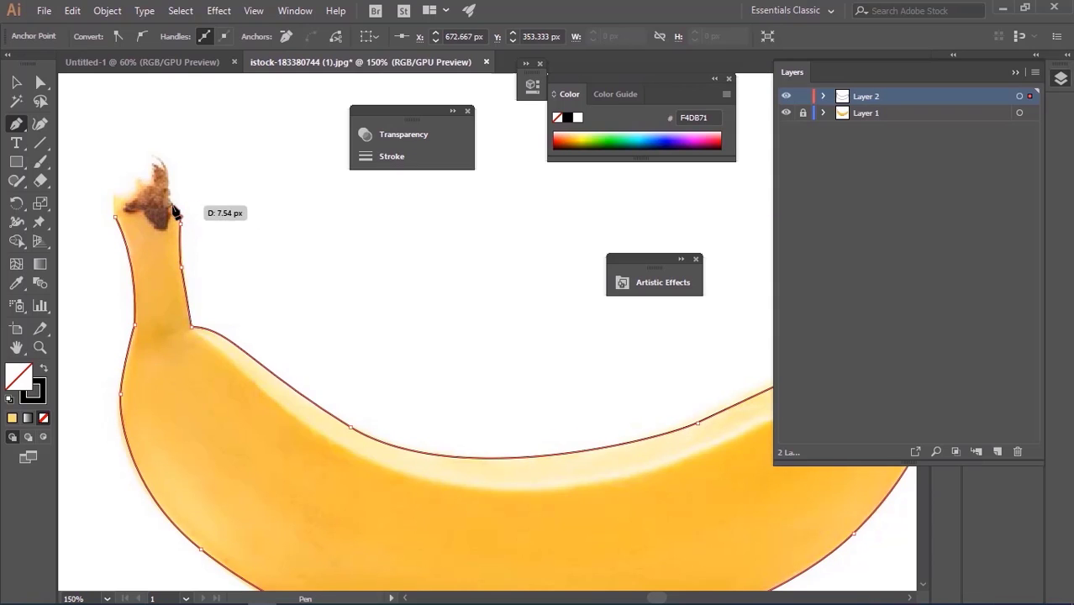
click(154, 158)
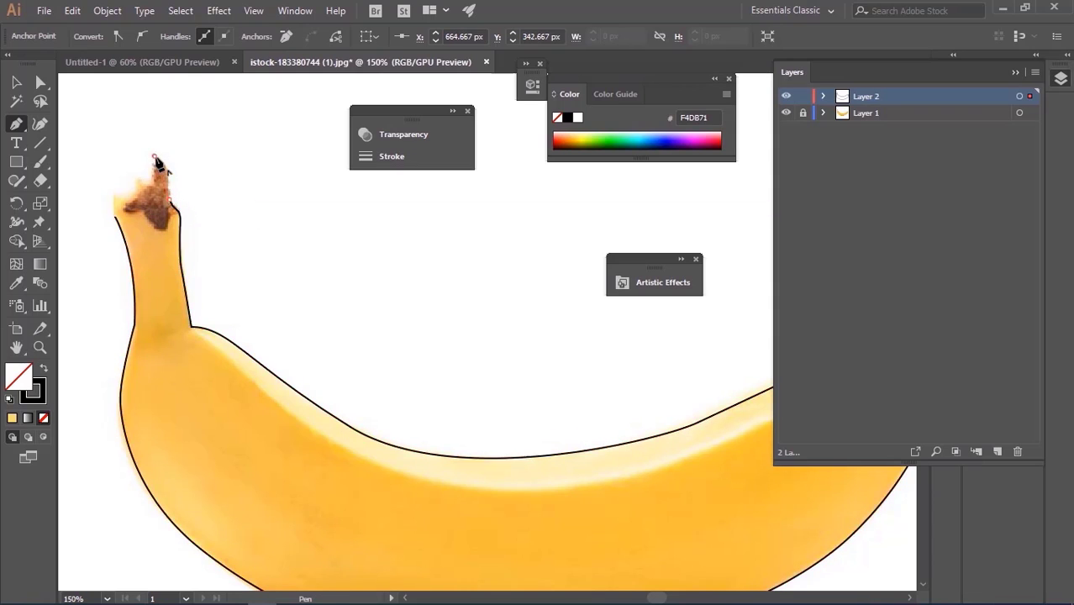
click(115, 206)
drag(117, 213, 115, 220)
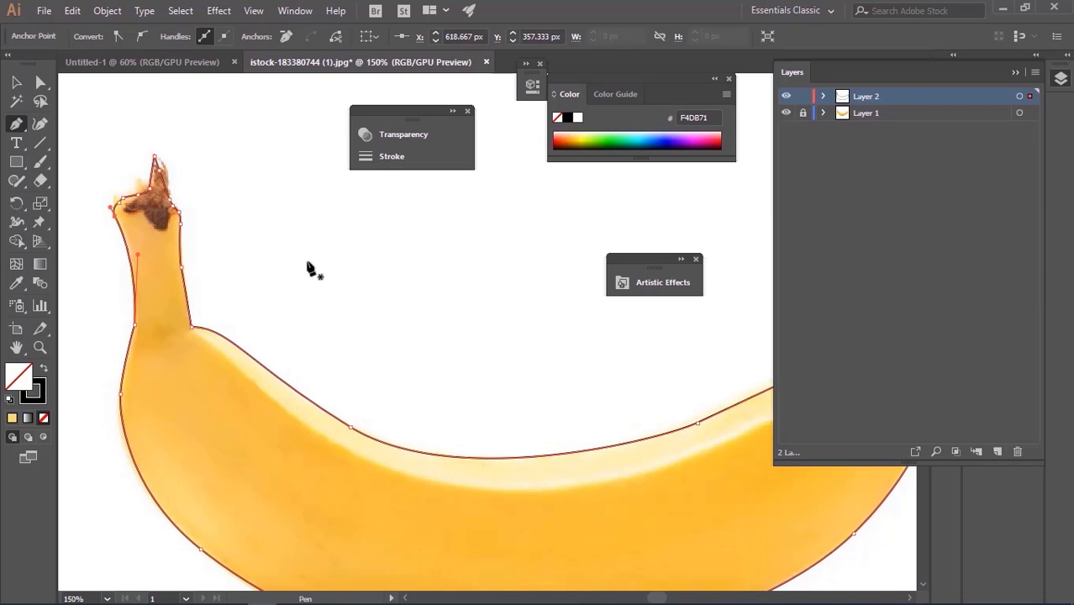
- Fill the closed banana shape with the golden orange sampled from the lower body of the photo
key(space)
drag(330, 300, 296, 225)
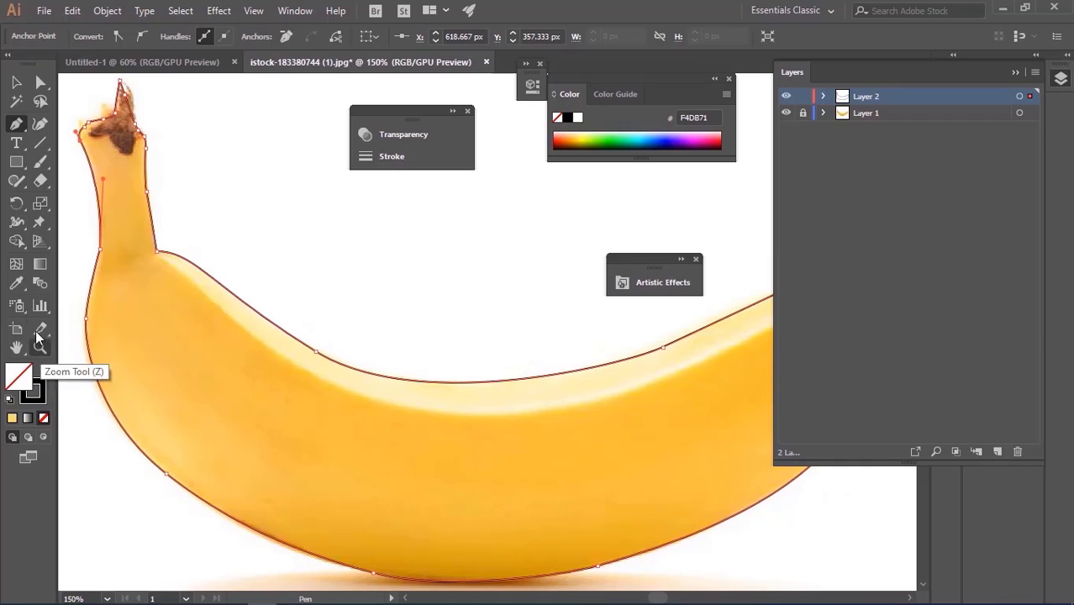
click(28, 286)
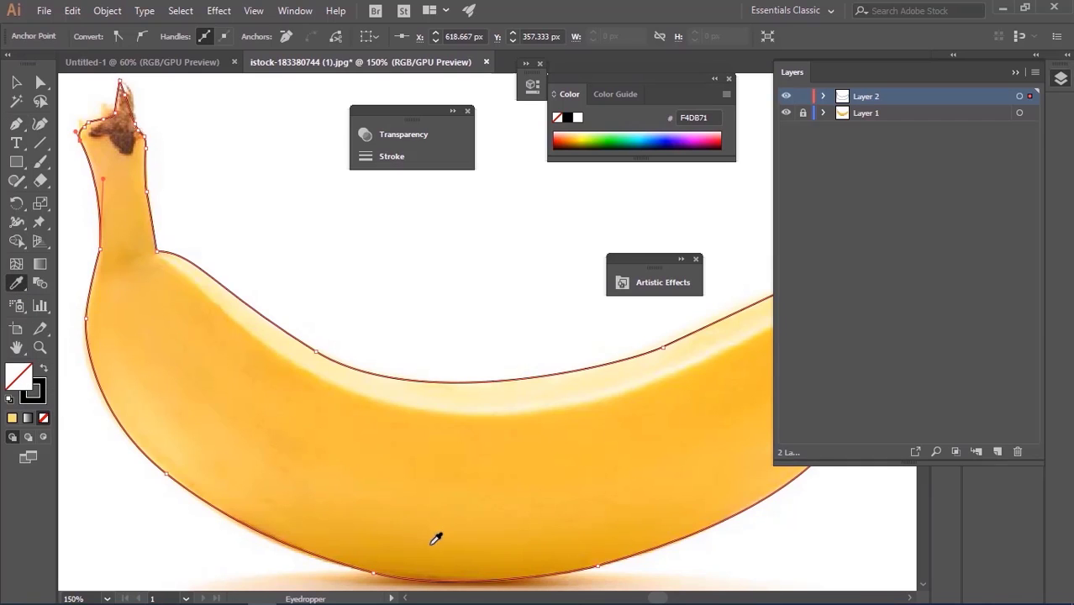
click(404, 488)
click(17, 83)
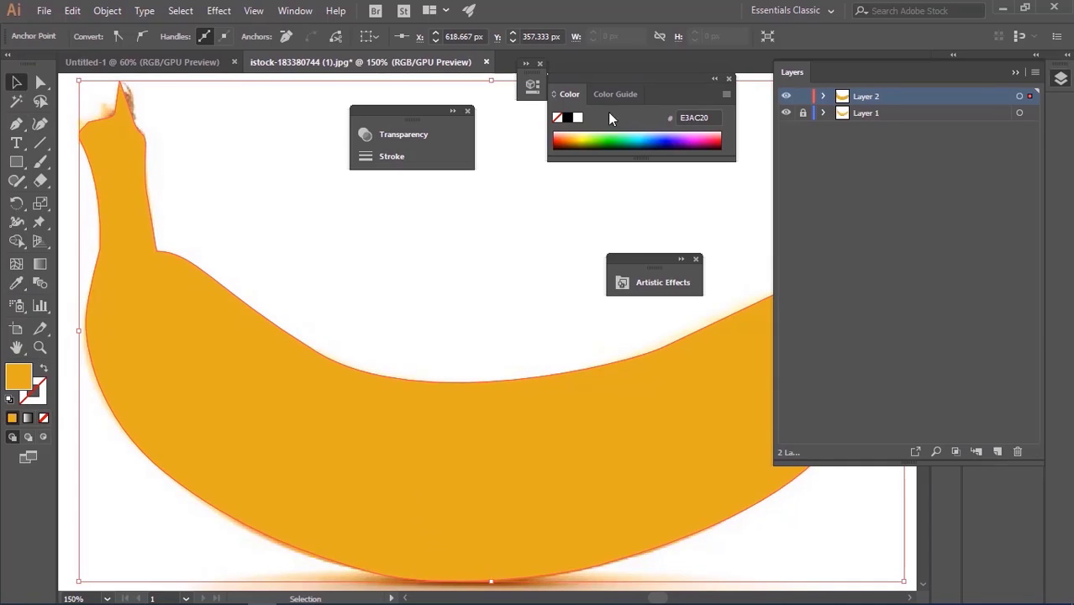
- Hide Layer 2, add a new layer, and trace the pale highlight's lower edge from the stem base to the tip
click(788, 96)
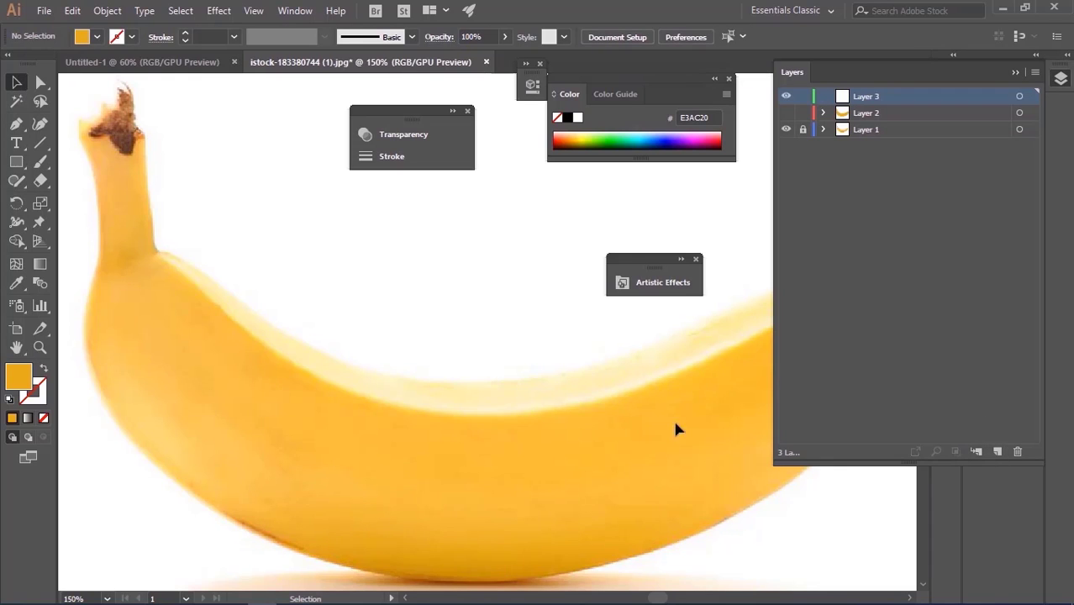
drag(520, 397, 454, 441)
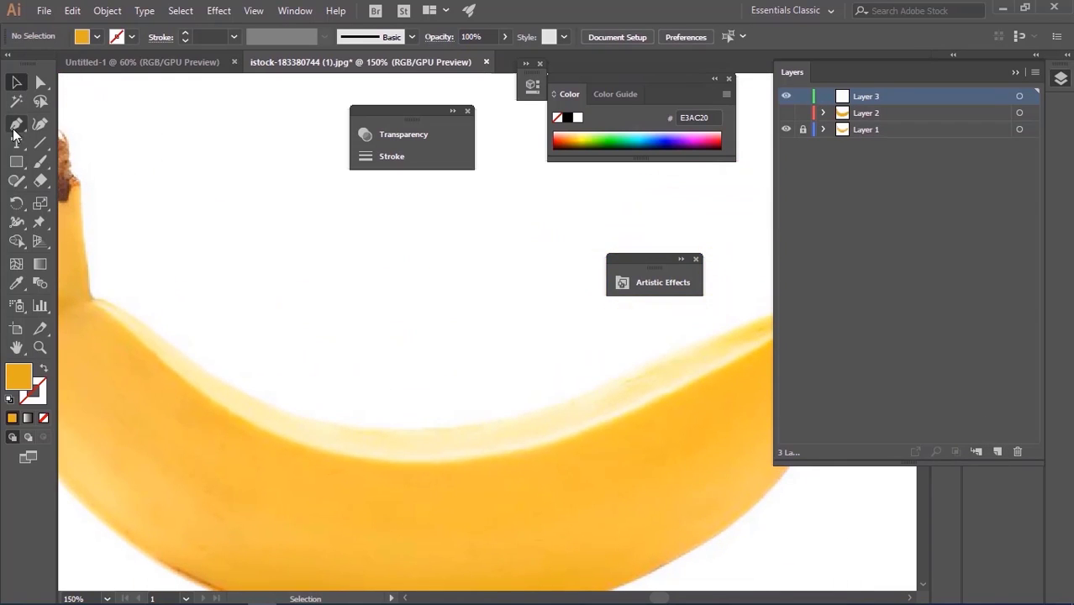
click(89, 300)
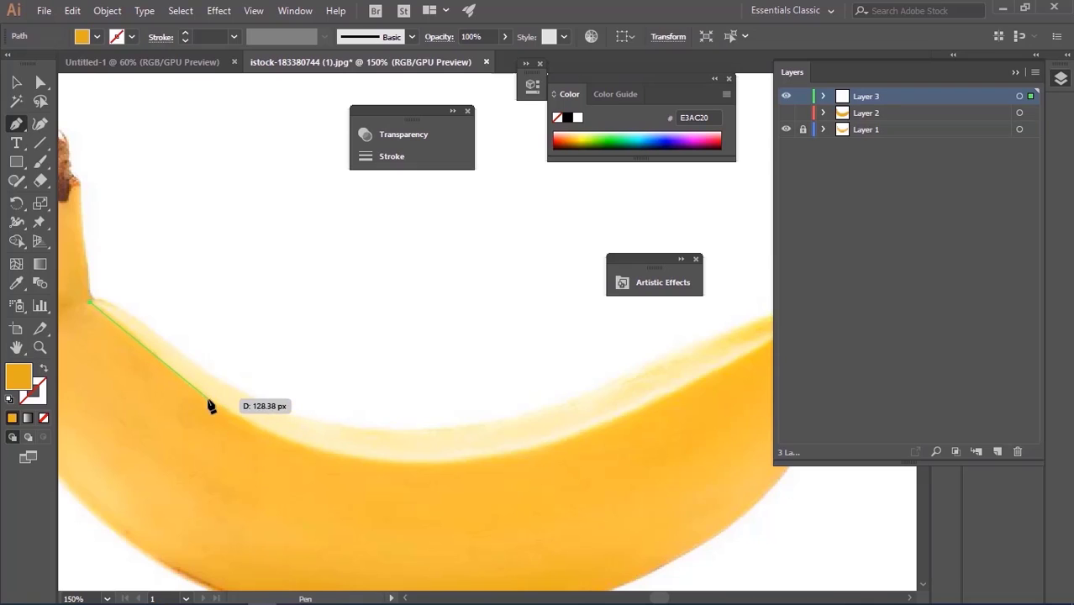
drag(553, 443, 457, 463)
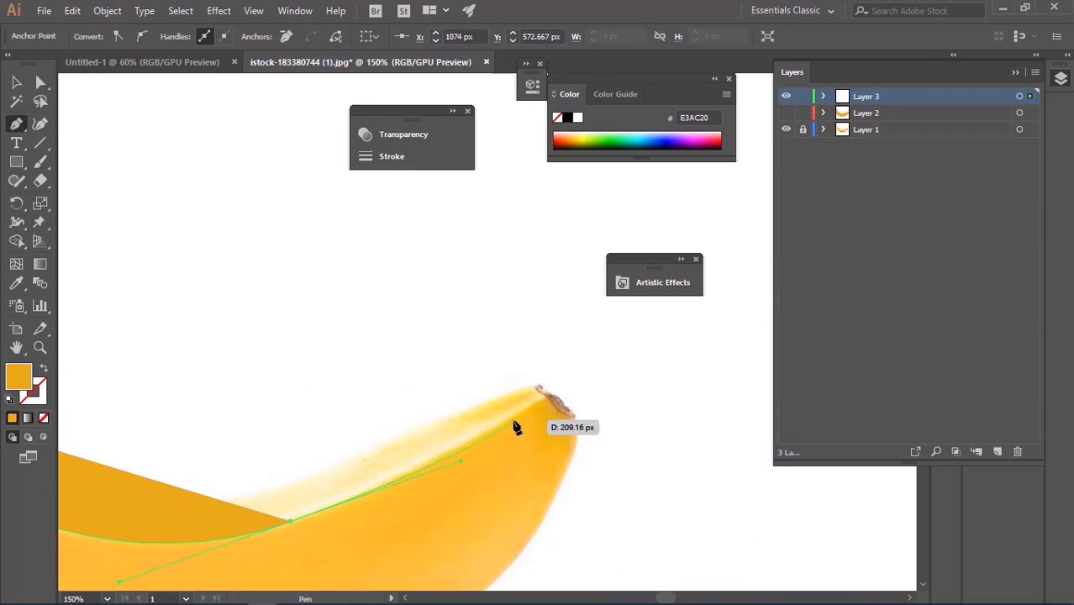
click(544, 392)
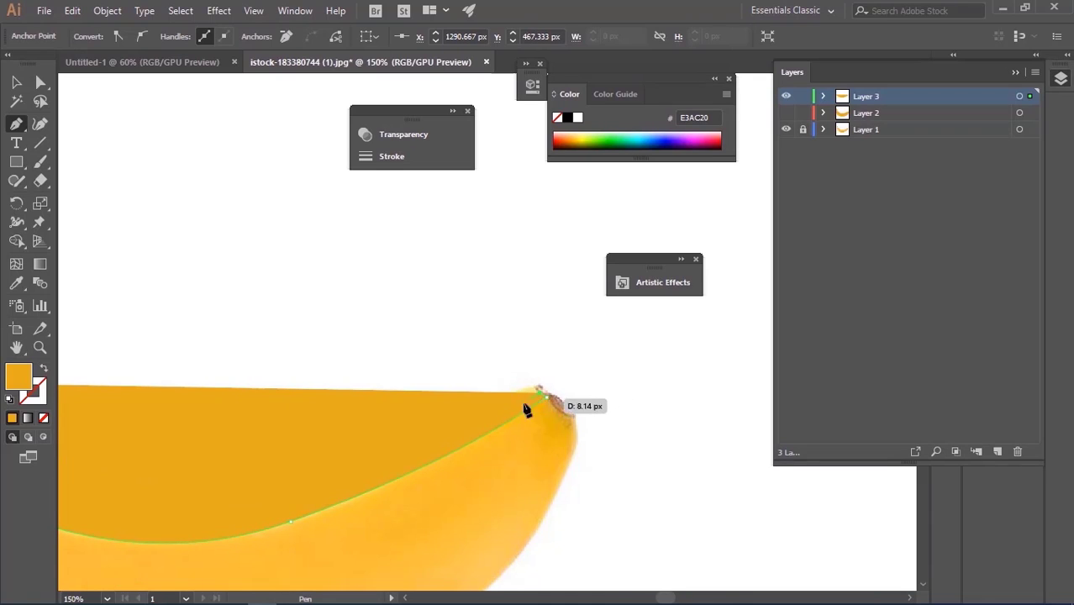
- Swap fill and stroke, and trace the highlight's upper edge back to the stem base to close the shape
click(44, 370)
drag(543, 391, 465, 414)
drag(314, 471, 378, 449)
mouse_move(266, 438)
mouse_down()
mouse_move(351, 439)
mouse_move(413, 461)
mouse_move(232, 421)
mouse_move(163, 384)
mouse_move(290, 445)
mouse_move(208, 385)
mouse_move(137, 354)
mouse_move(127, 366)
mouse_move(124, 354)
mouse_up()
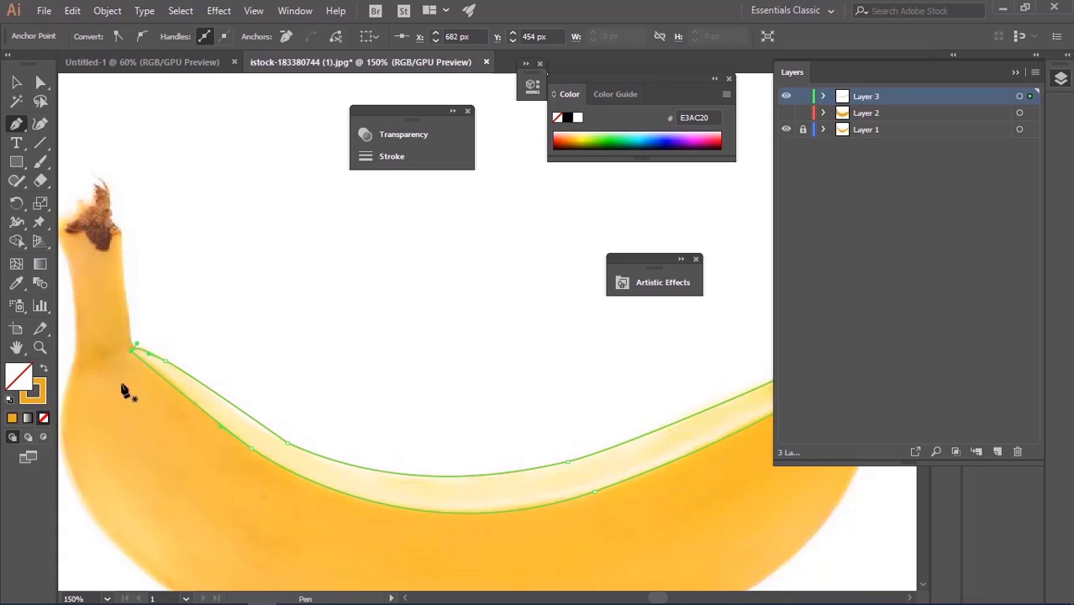
- Fill the highlight shape with the pale yellow sampled from the photo and show Layer 2 again
click(312, 460)
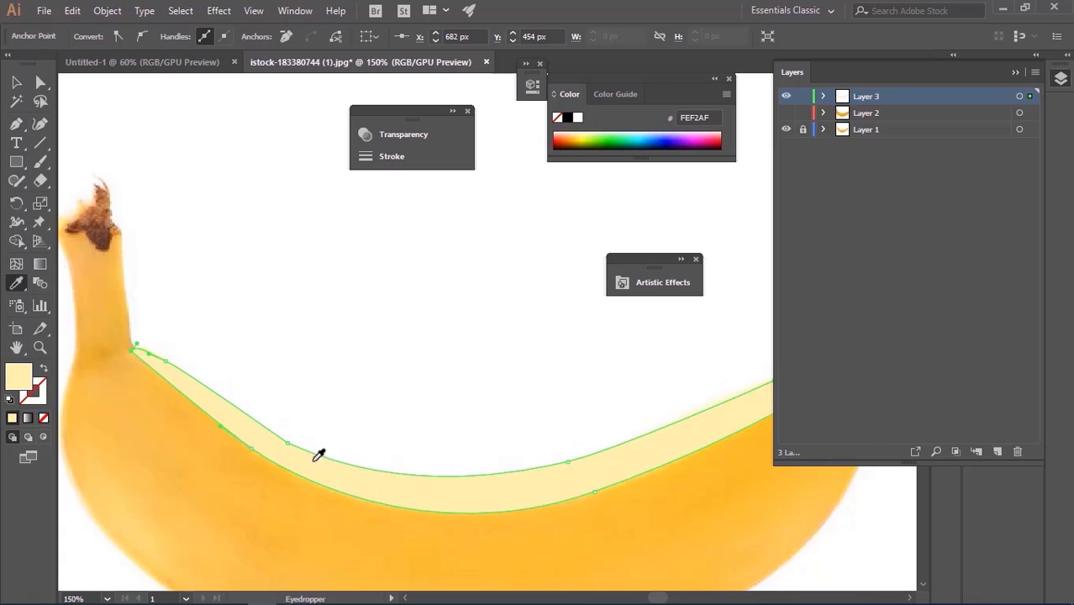
click(786, 130)
click(786, 112)
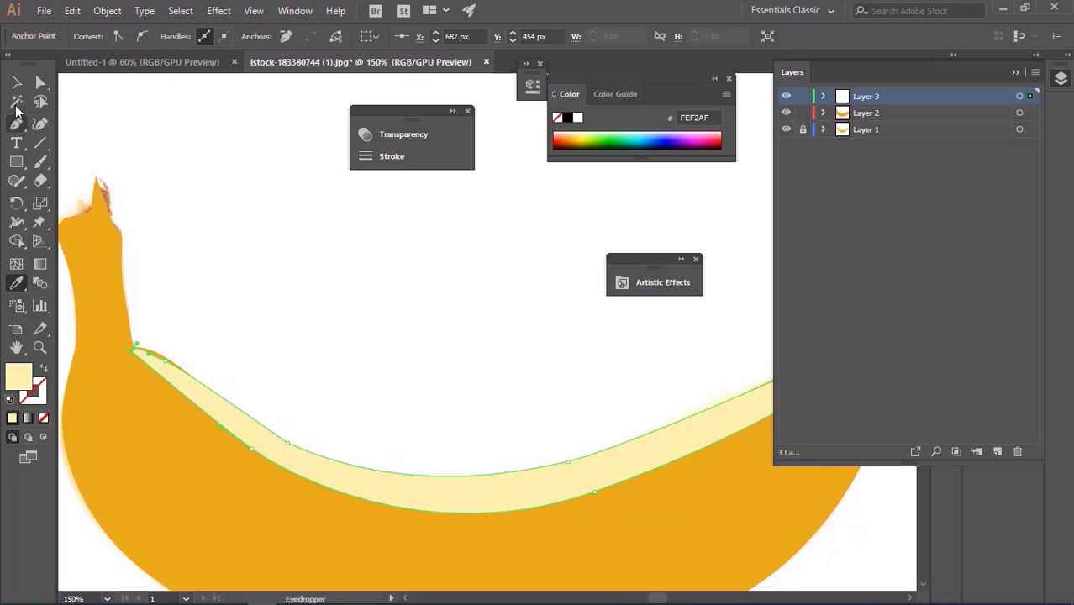
- Reshape the highlight's upper edge near the stem by adjusting its anchor and direction handles to follow the banana outline
key(a)
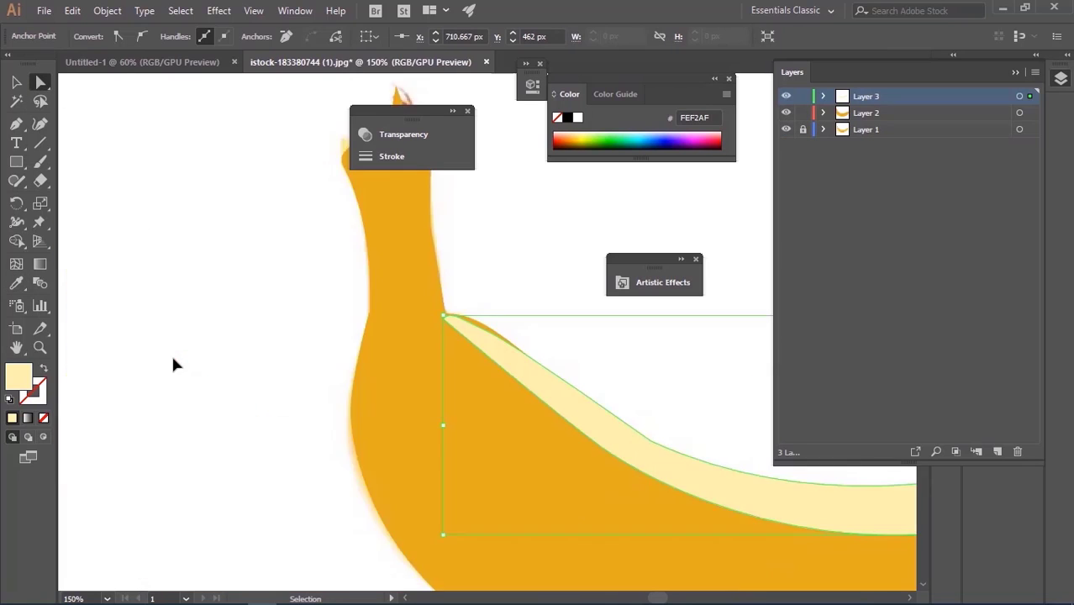
scroll(432, 313, up, 3)
drag(491, 334, 480, 319)
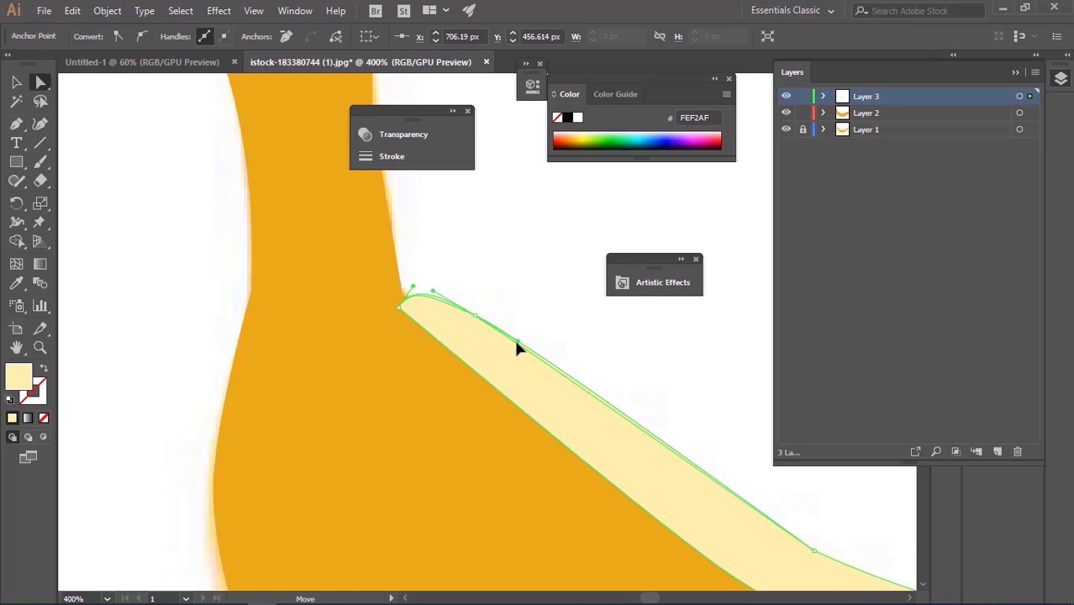
drag(520, 353, 527, 357)
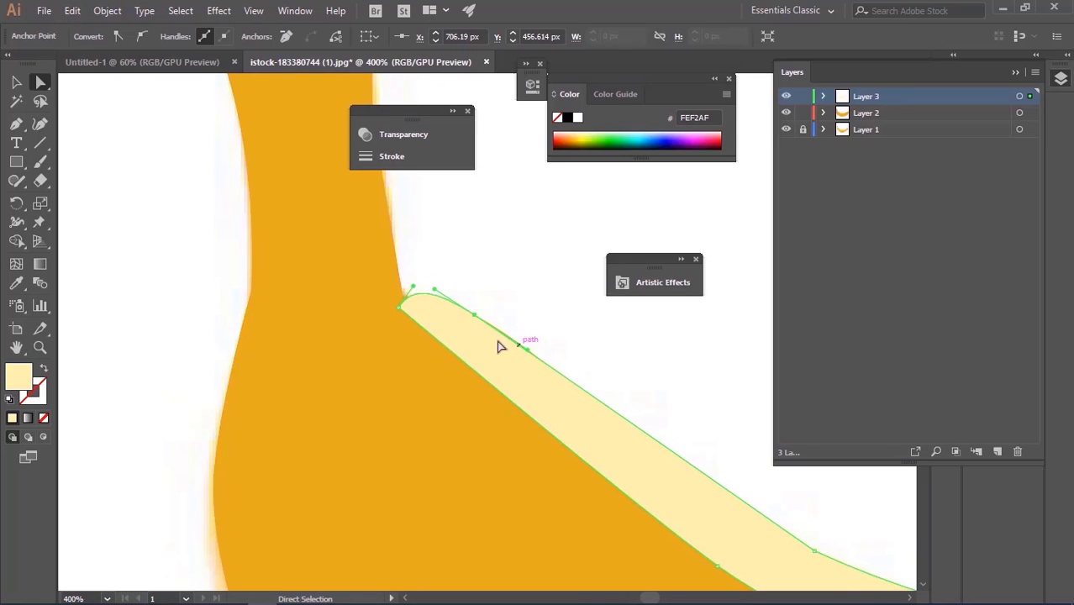
click(441, 235)
drag(414, 299, 486, 324)
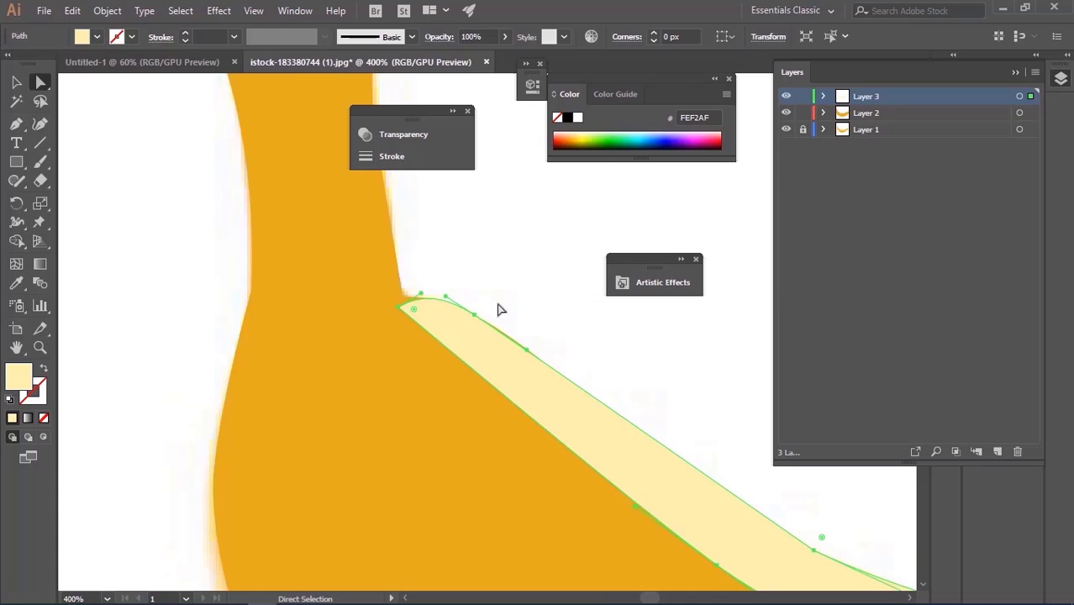
click(526, 291)
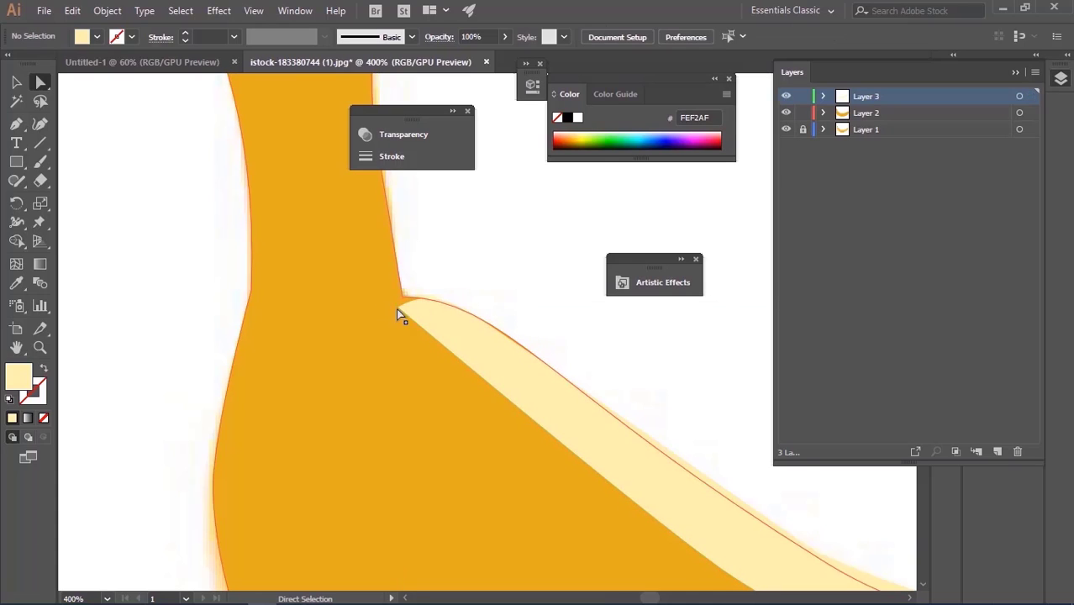
- Move the highlight's end anchor onto the stem base corner and shift the neighbouring upper anchor onto the banana outline
click(400, 313)
drag(399, 313, 421, 291)
click(492, 283)
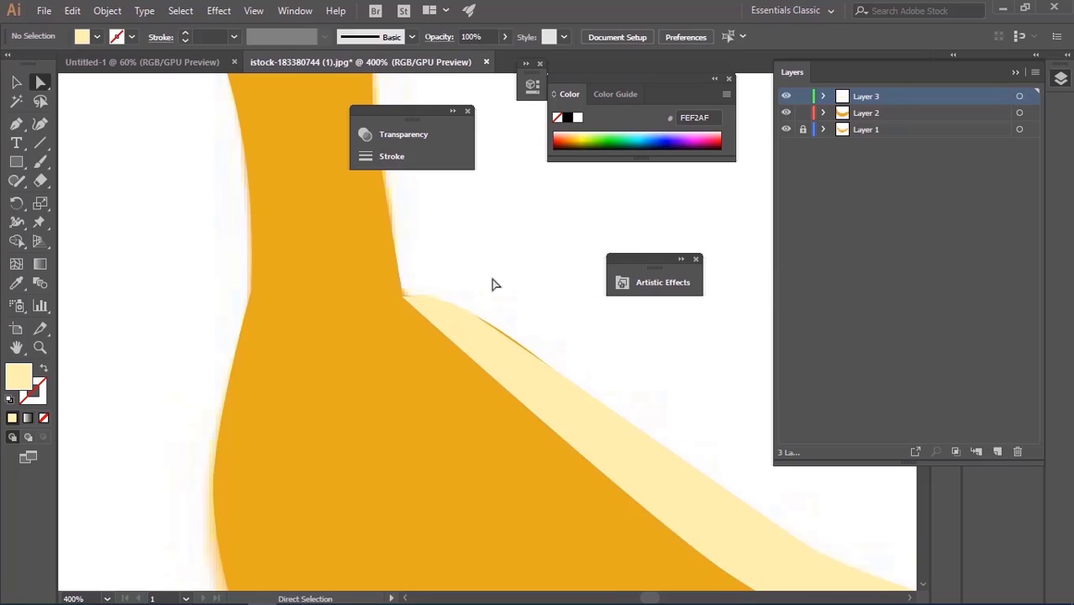
click(485, 330)
drag(485, 329, 410, 243)
click(512, 304)
click(316, 262)
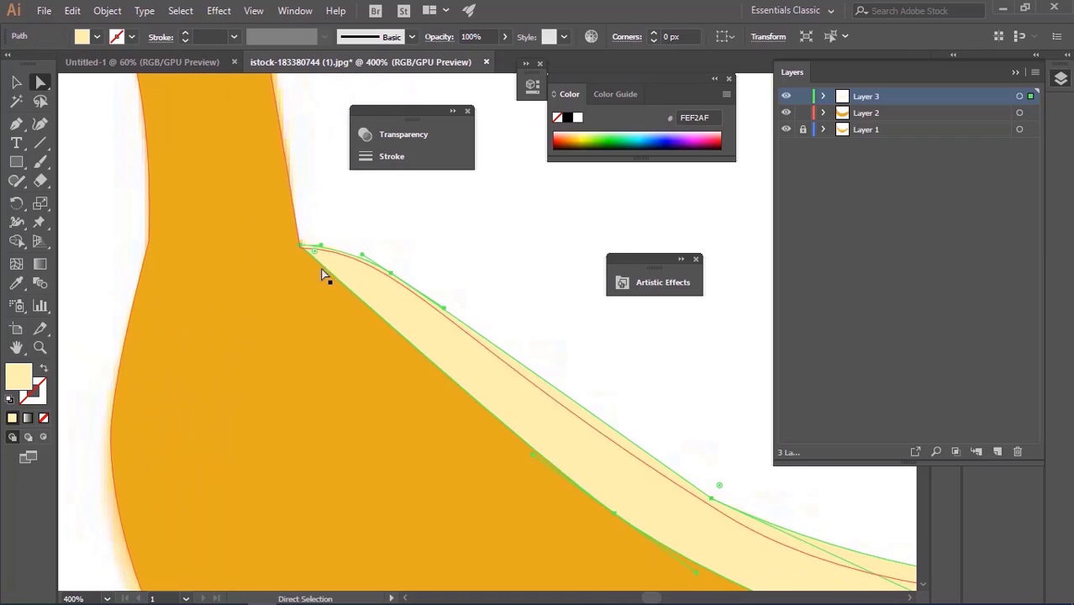
- Smooth the next anchor on the highlight's upper edge, and add a mid-curve anchor raised onto the banana outline
drag(566, 346, 317, 266)
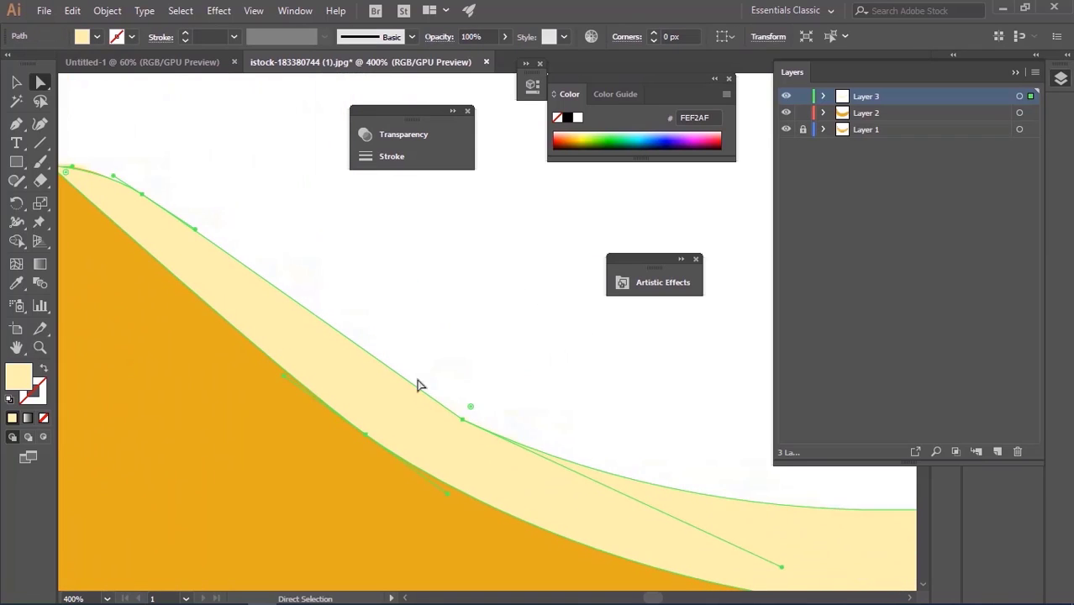
click(464, 420)
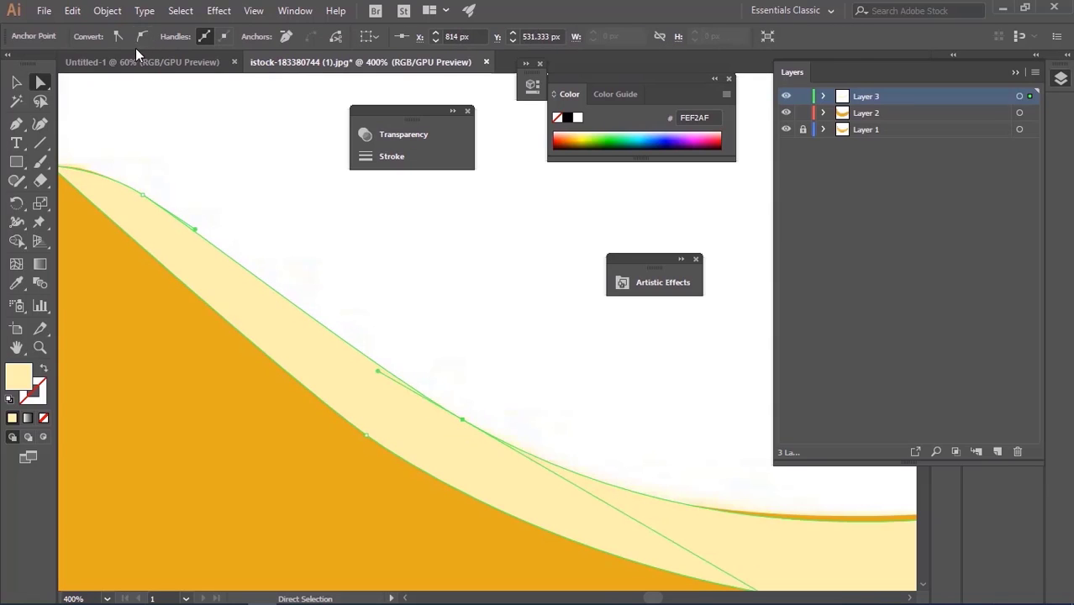
drag(555, 410, 152, 276)
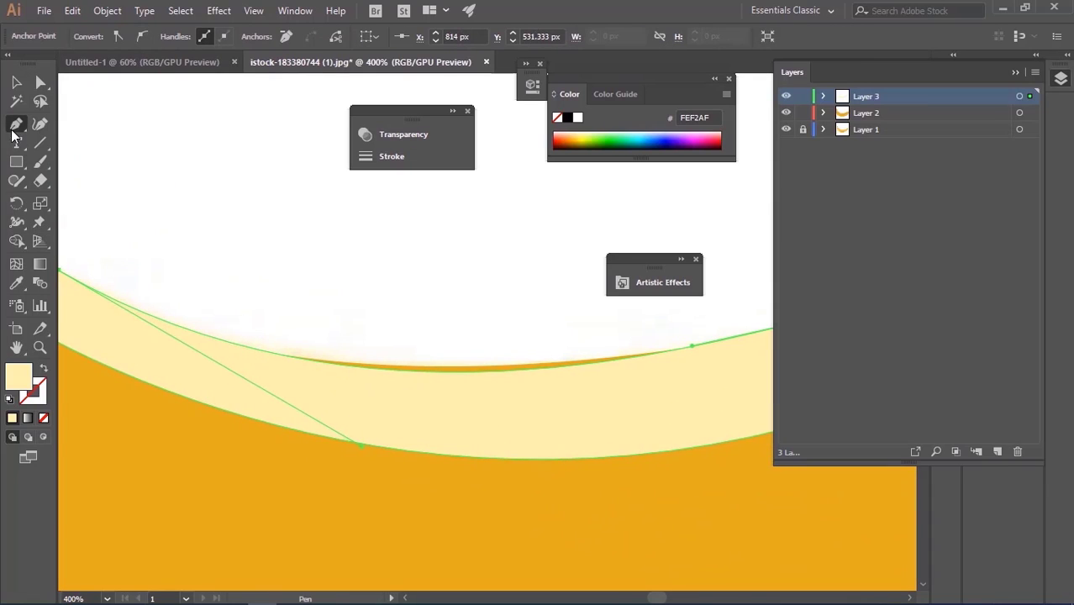
drag(16, 124, 59, 142)
click(486, 371)
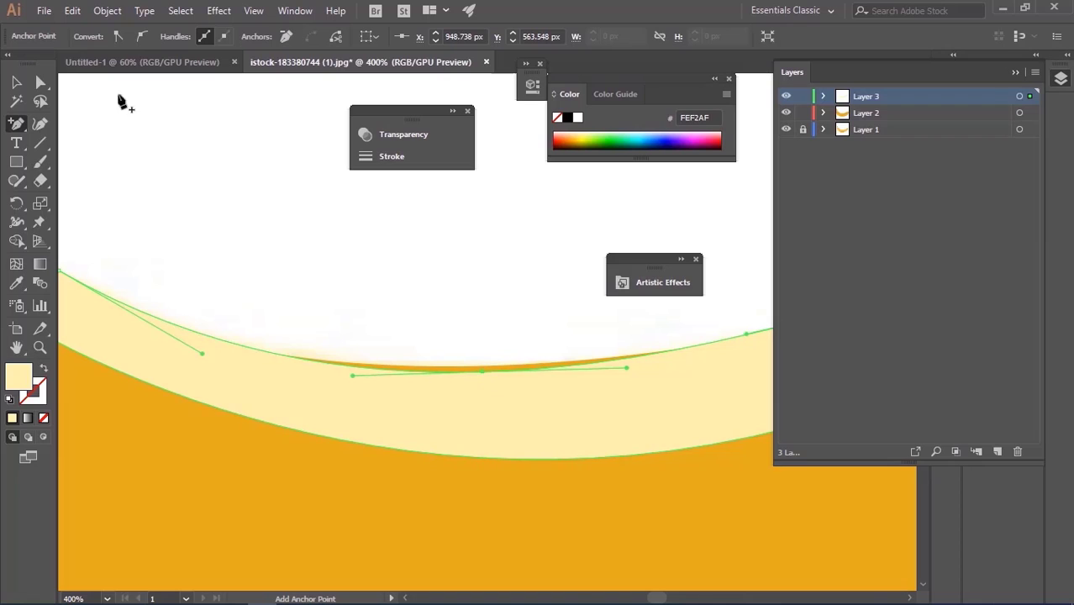
drag(455, 371, 487, 367)
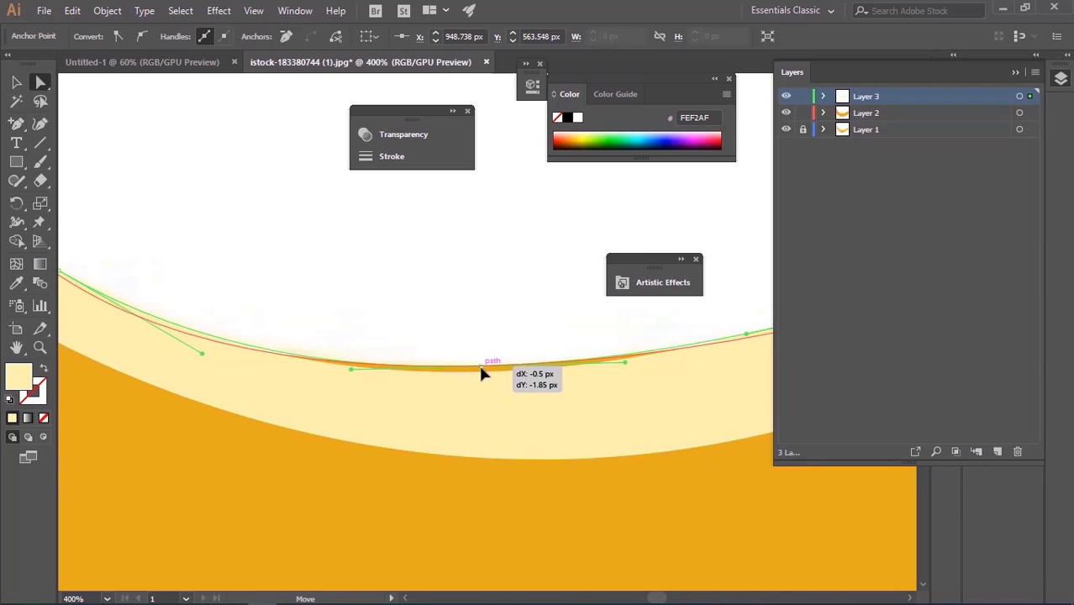
click(434, 303)
- Apply a linear gradient fill to the pale highlight shape on the banana's upper edge
scroll(421, 317, down, 5)
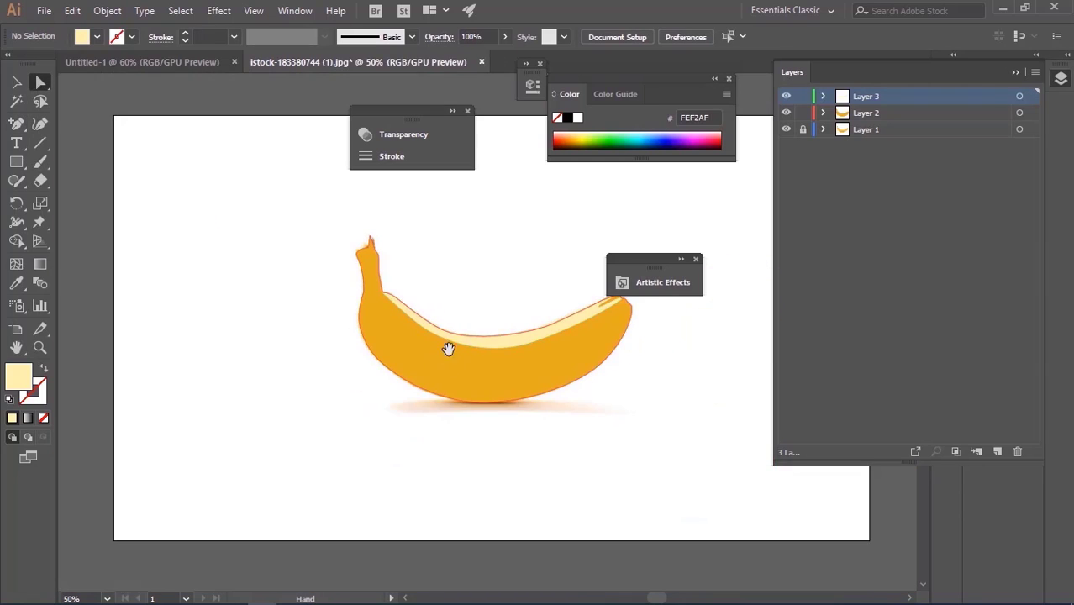
click(352, 389)
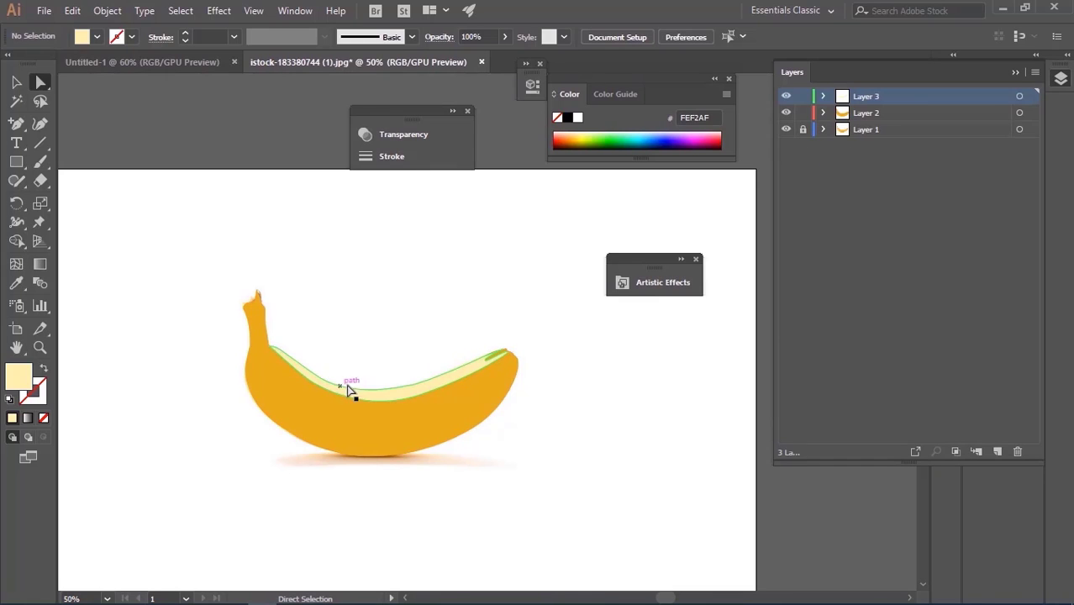
click(295, 10)
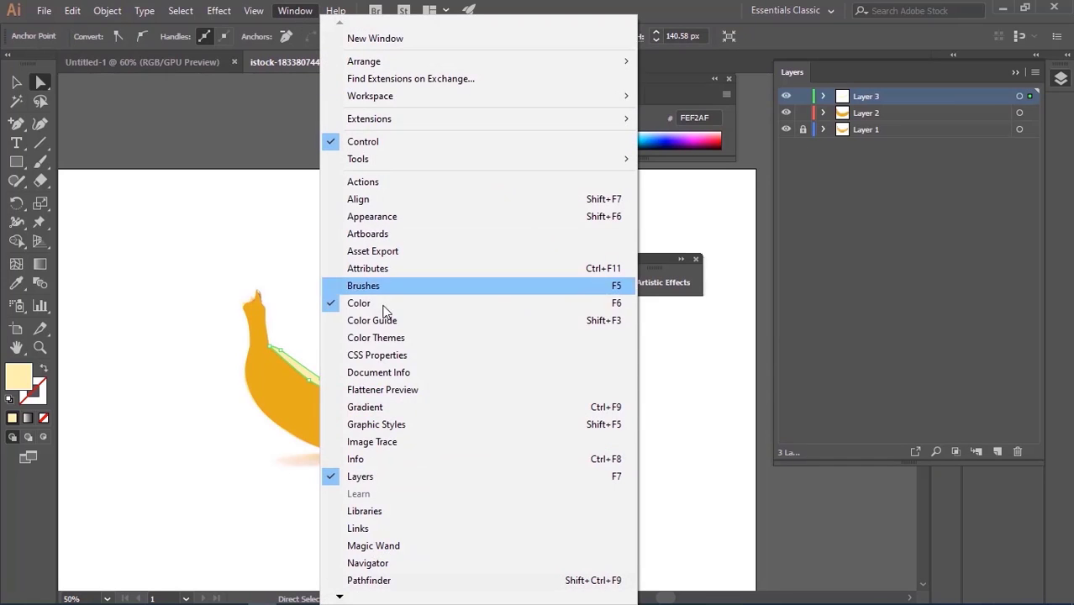
click(370, 409)
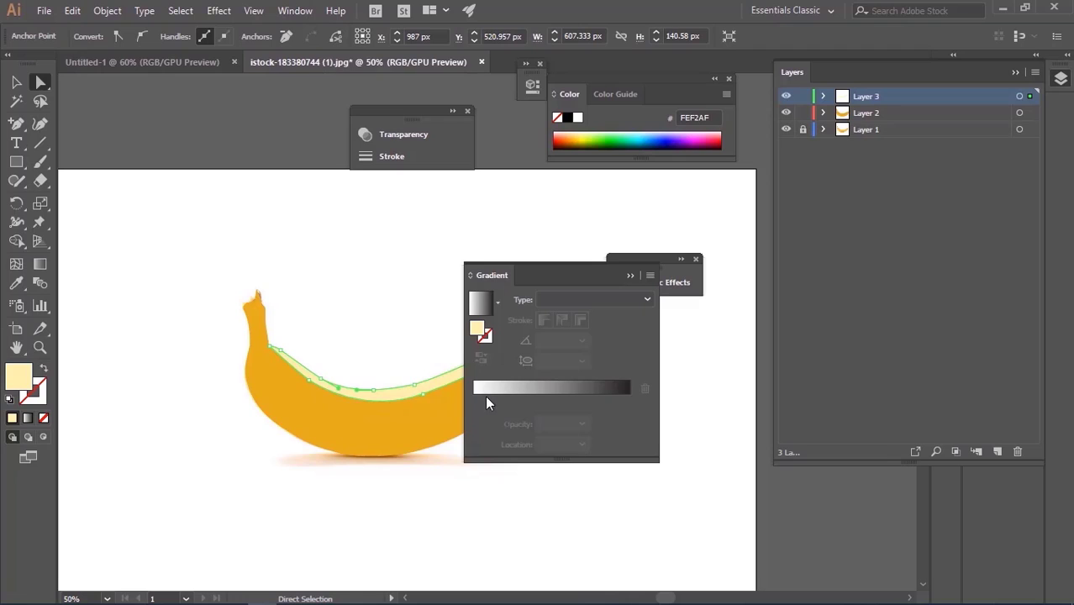
click(486, 395)
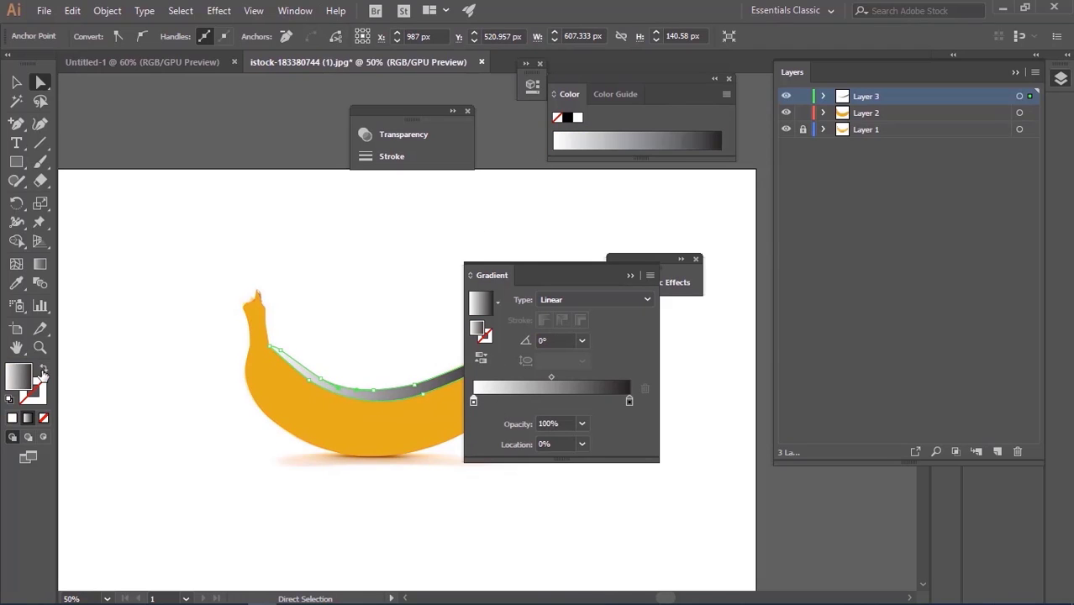
- Set the starting colour of the highlight's gradient to pale yellow F4F7B7
double_click(15, 383)
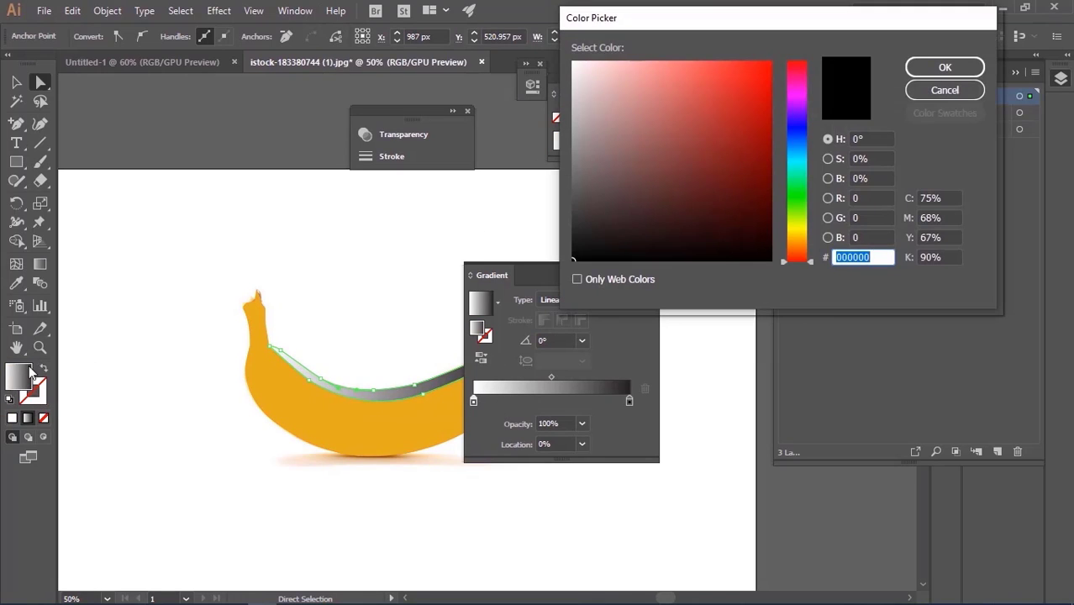
click(797, 229)
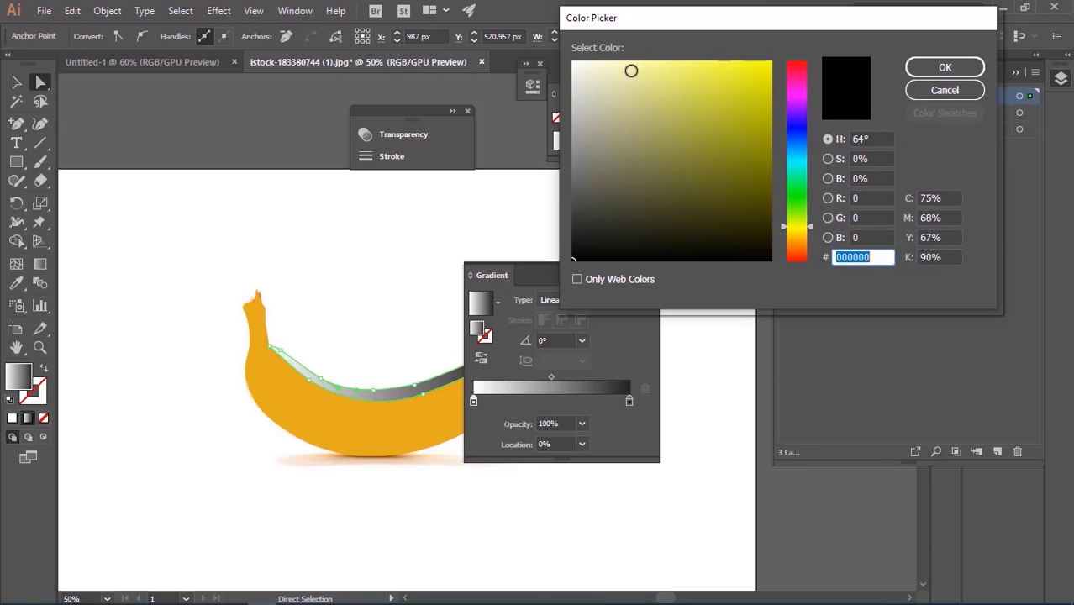
click(628, 62)
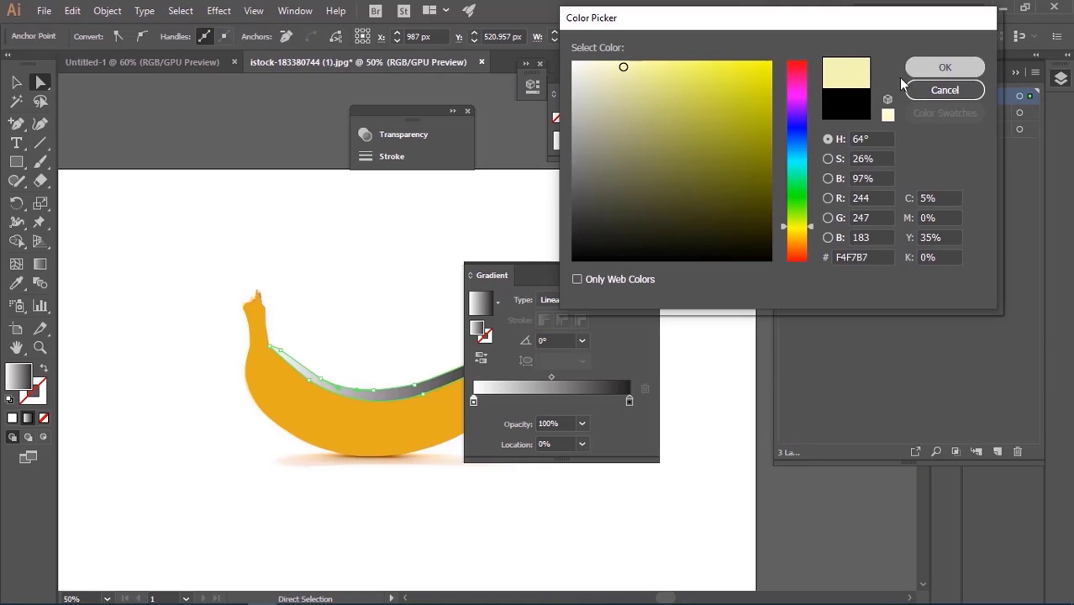
click(945, 68)
- Set the gradient's end stop to yellow FFFA9C and lower its opacity to 20%
click(629, 400)
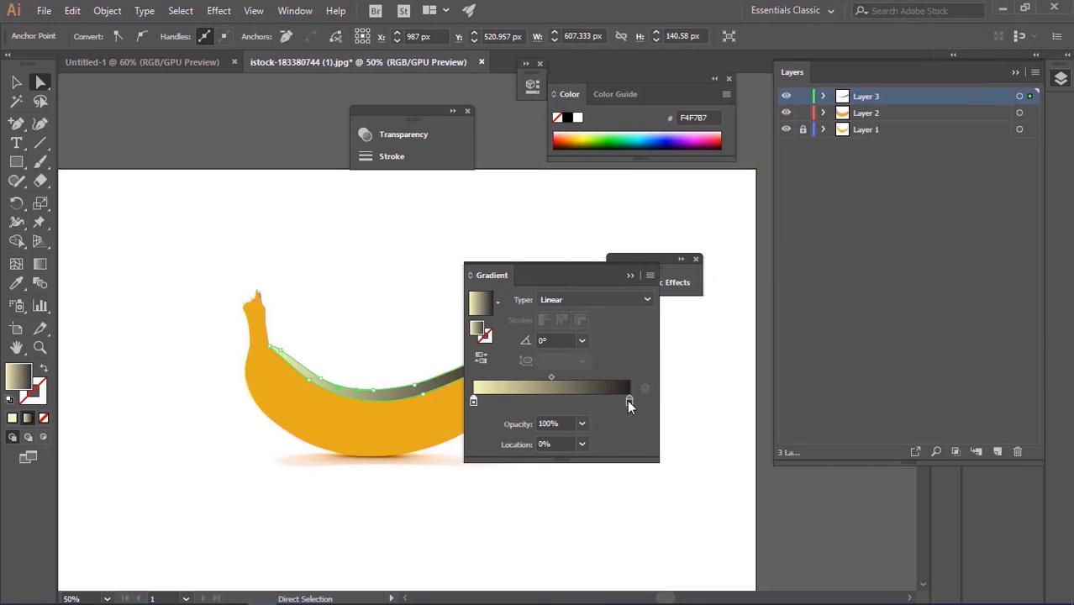
double_click(17, 374)
click(801, 231)
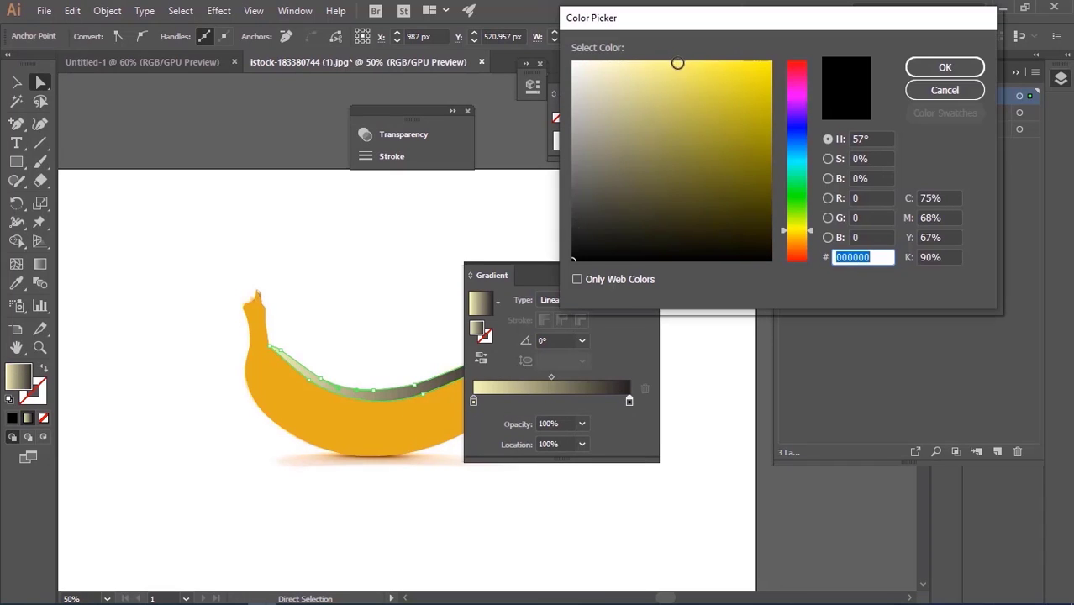
click(650, 61)
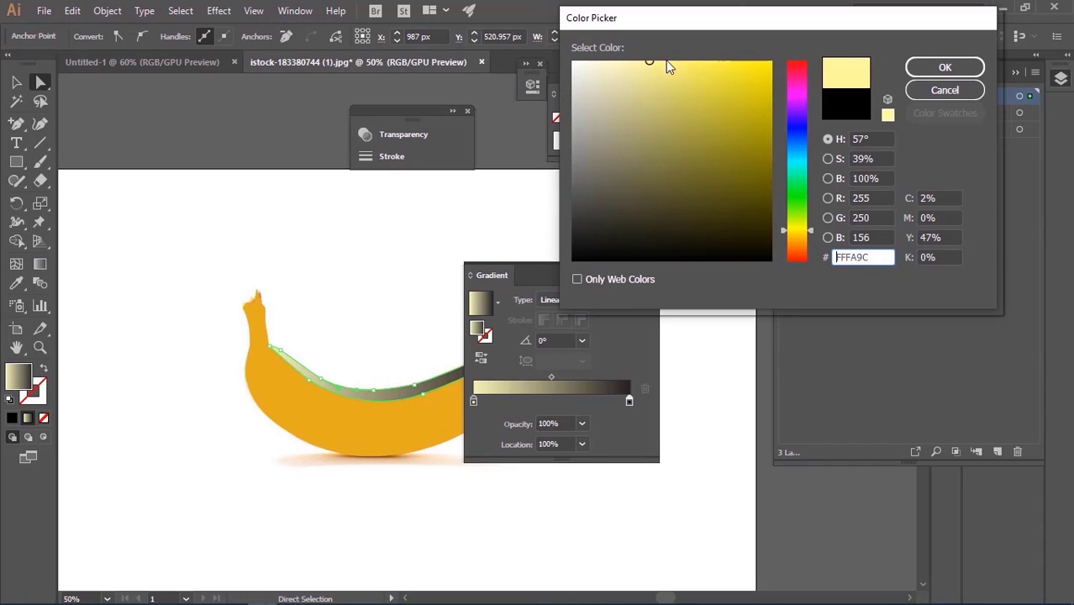
click(945, 67)
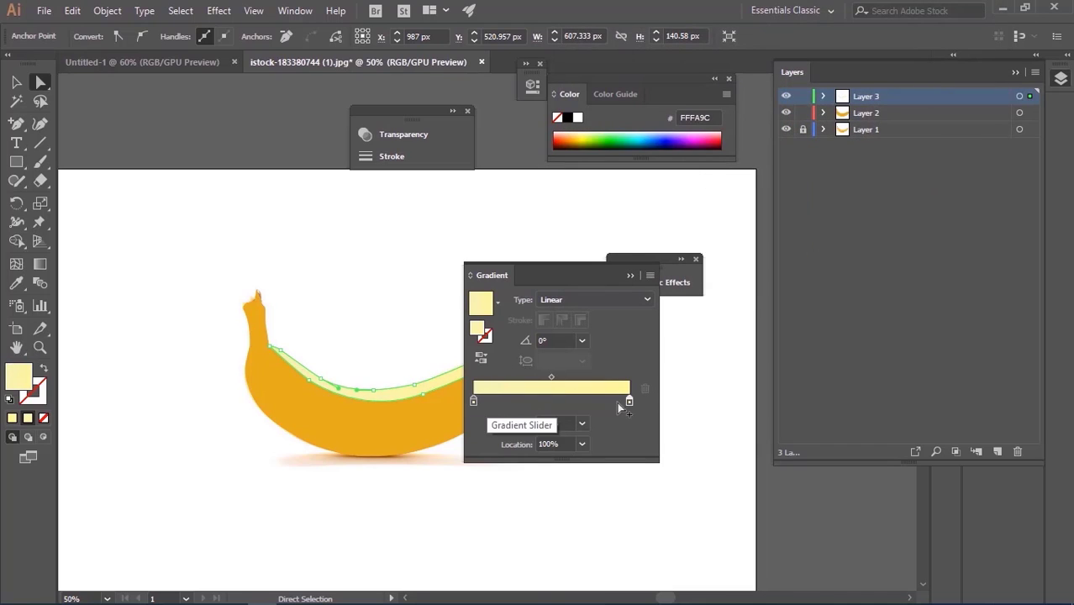
click(582, 424)
click(604, 270)
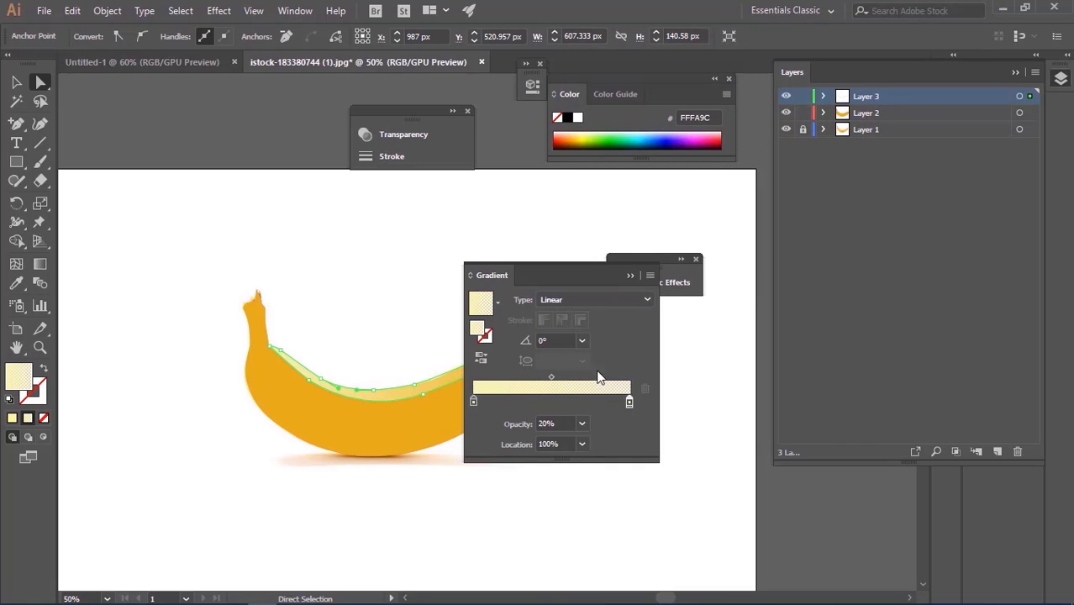
- Put away the gradient settings and deselect the highlight shape
click(629, 276)
click(681, 259)
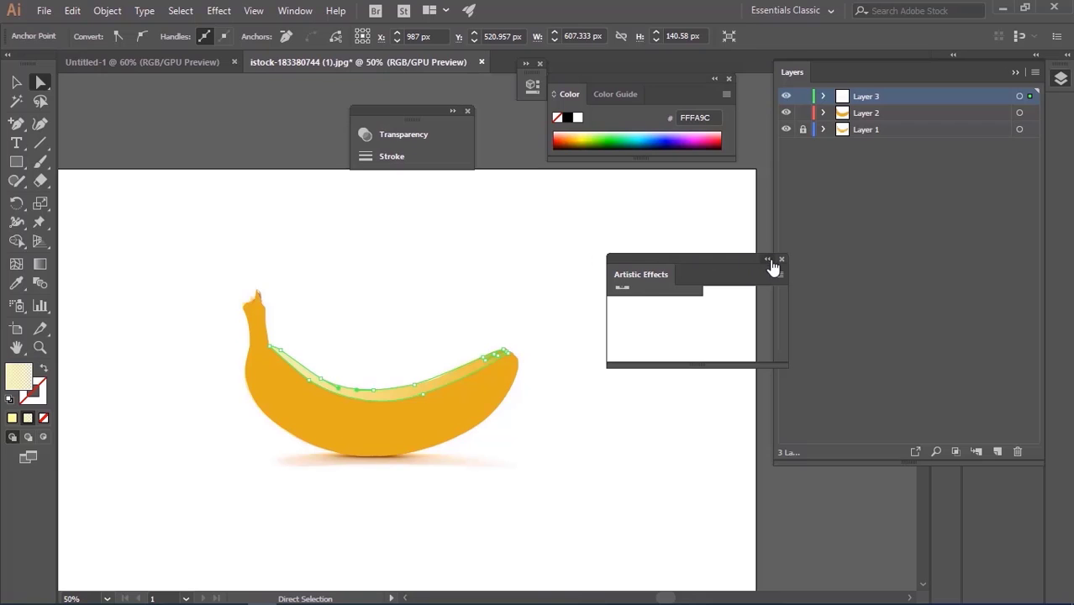
click(16, 84)
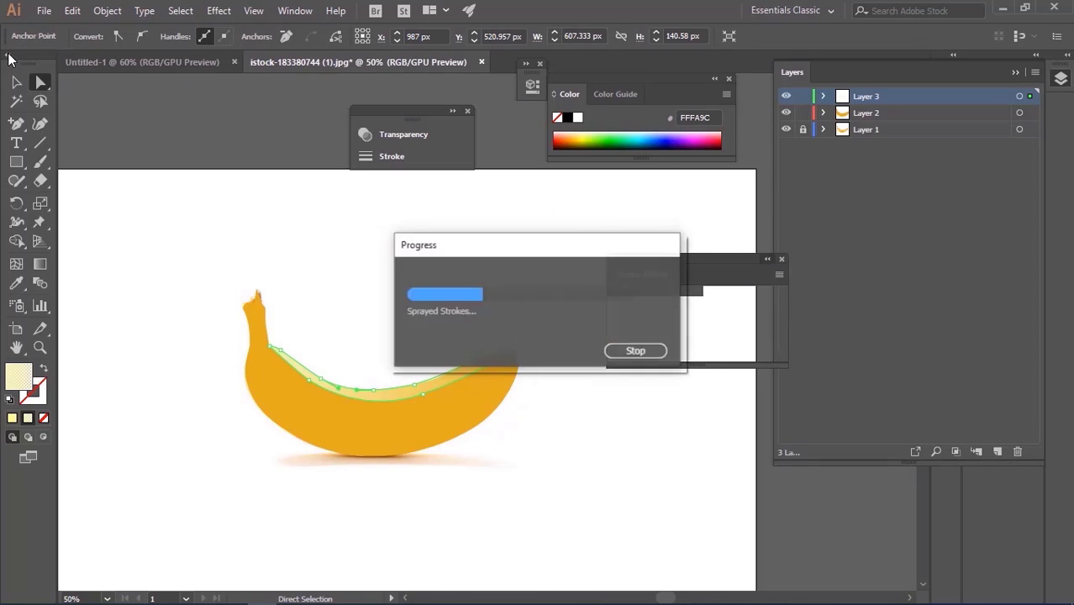
key(ctrl+shift+a)
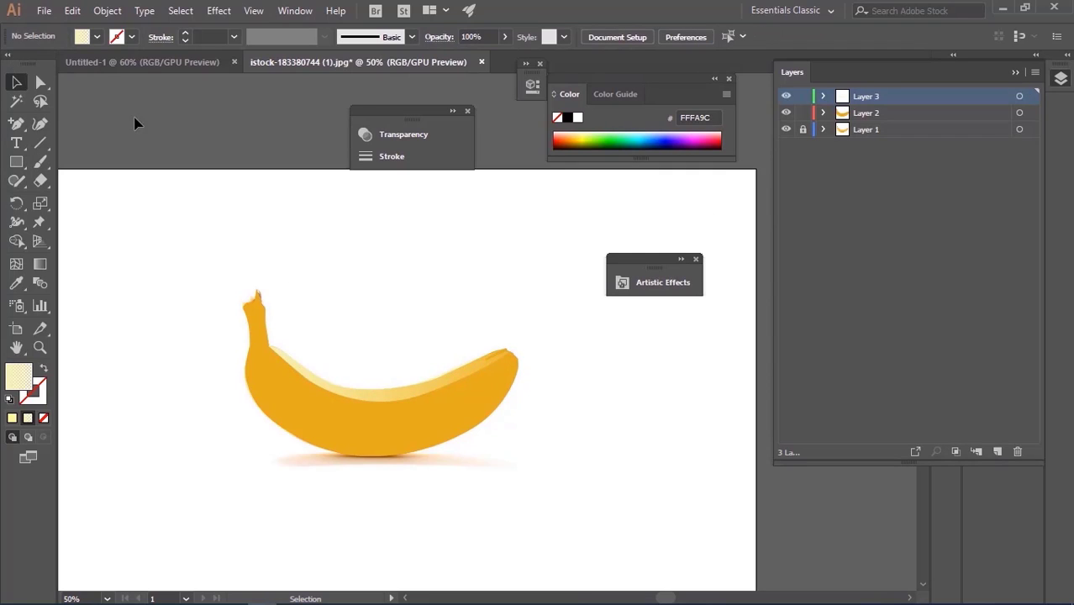
- Select the photo and all banana shapes and transfer them onto the artboard of the Untitled-1 document
click(113, 63)
click(284, 64)
drag(155, 239, 628, 543)
drag(378, 433, 127, 63)
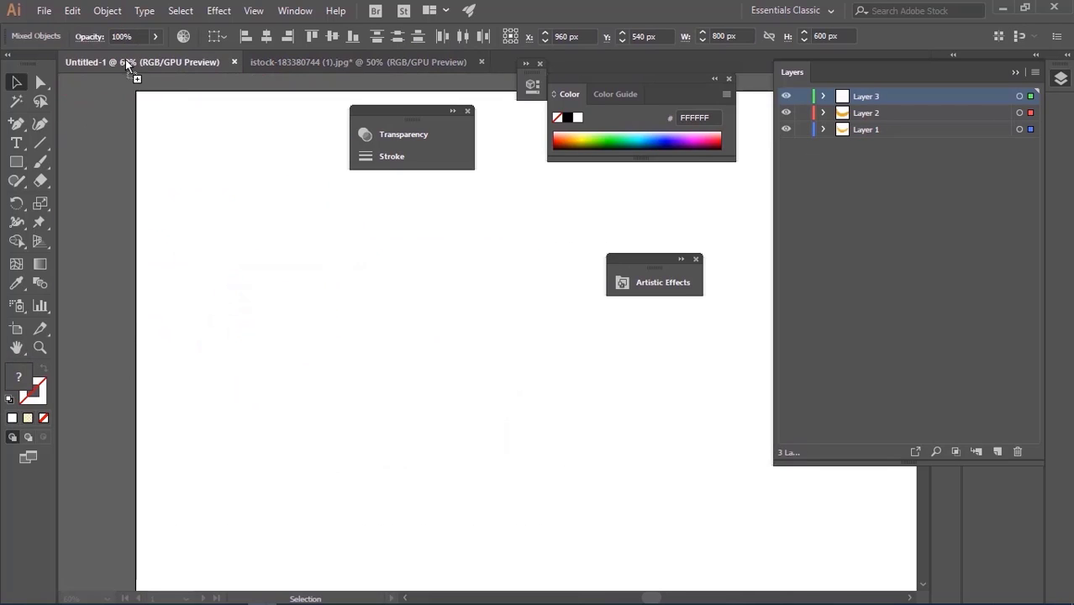
drag(562, 403, 566, 406)
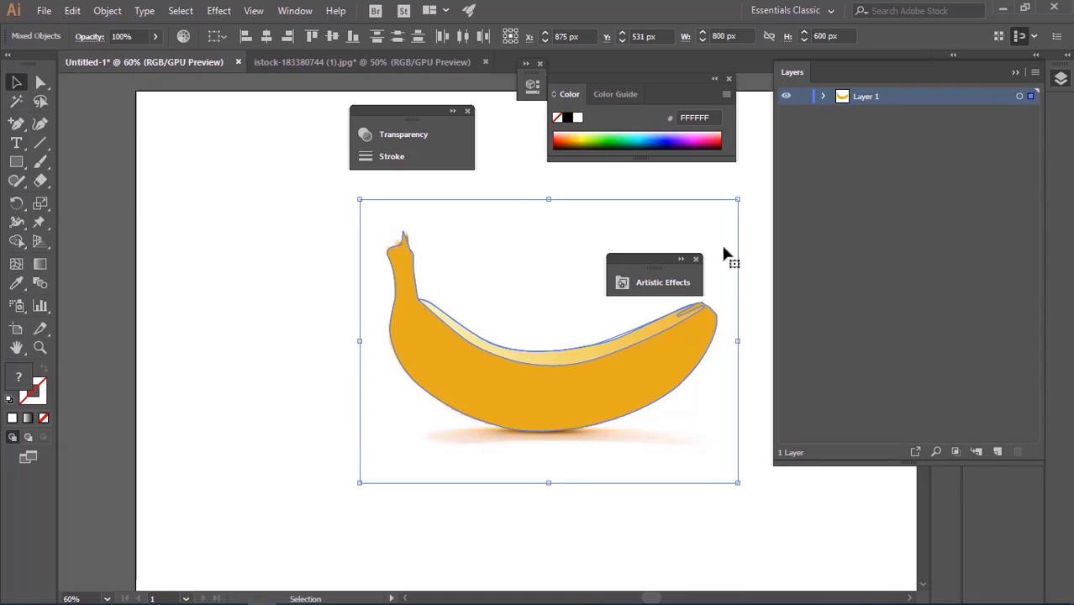
click(464, 61)
click(485, 62)
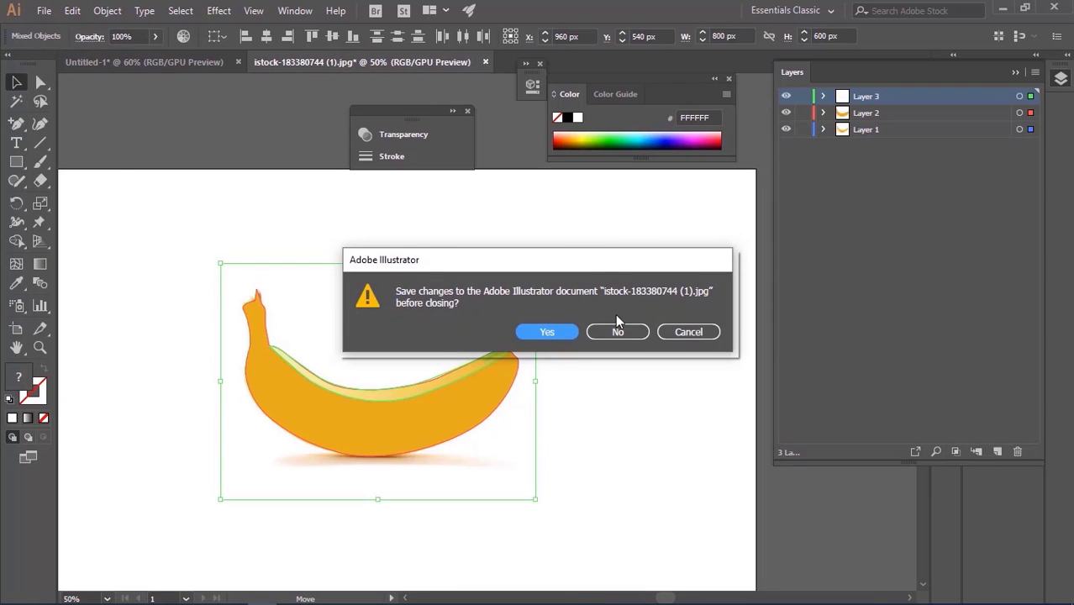
click(617, 329)
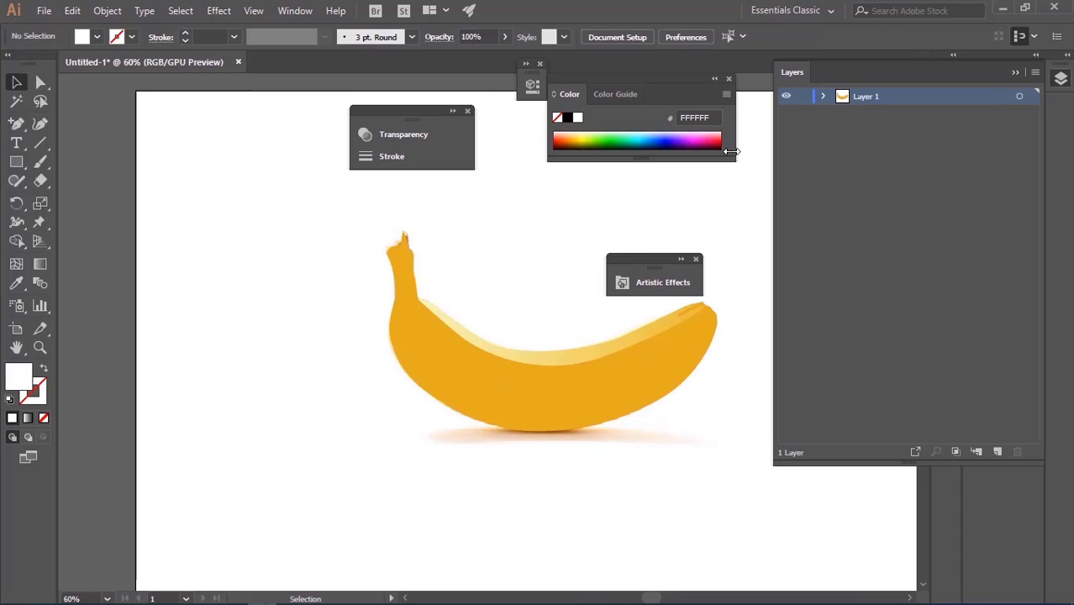
key(ctrl+z)
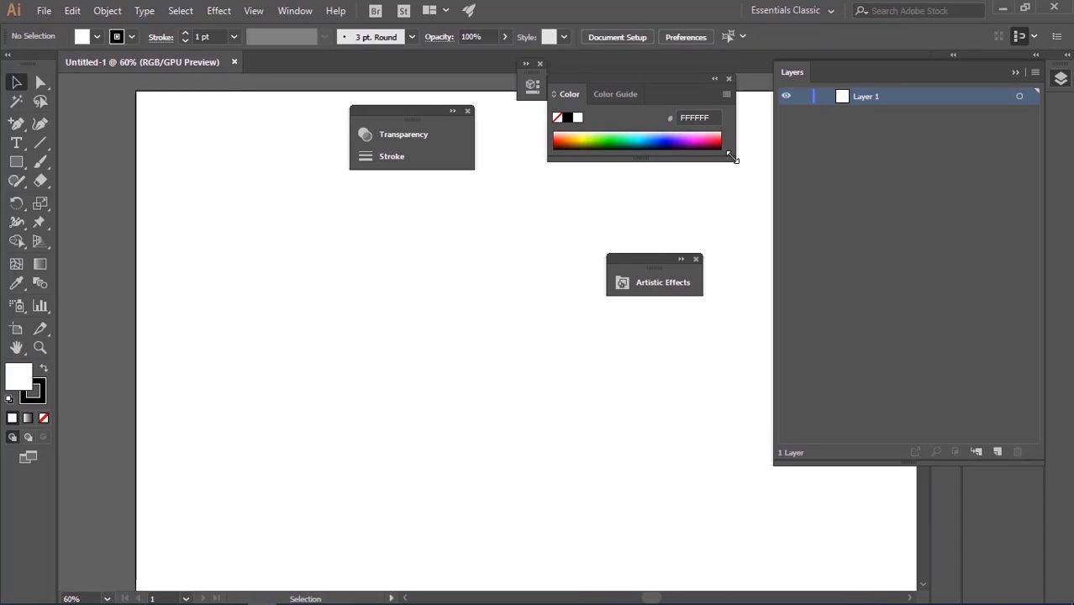
key(ctrl+shift+z)
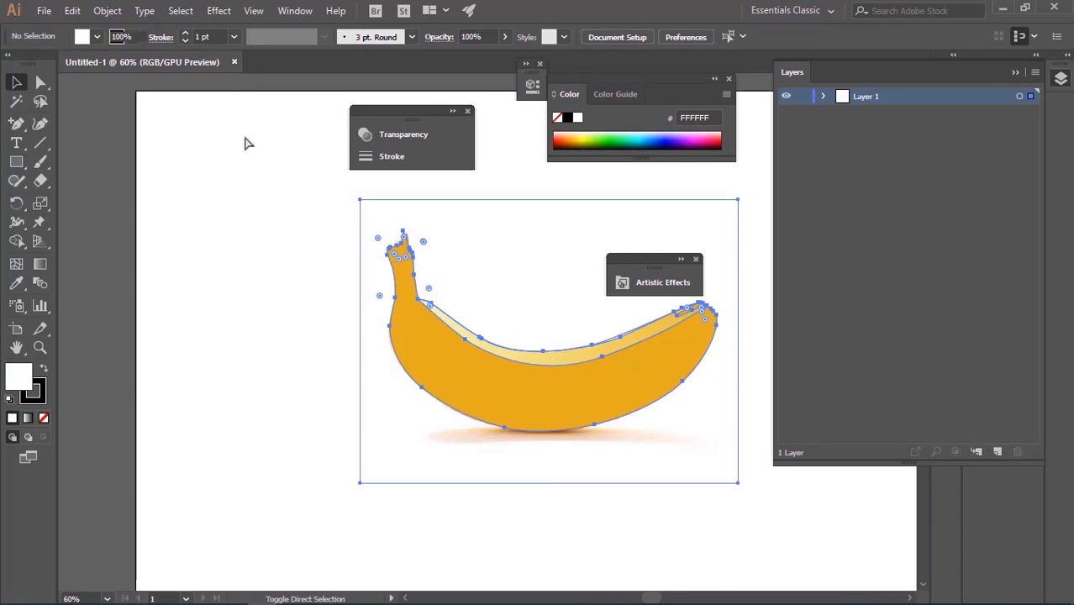
key(v)
click(295, 304)
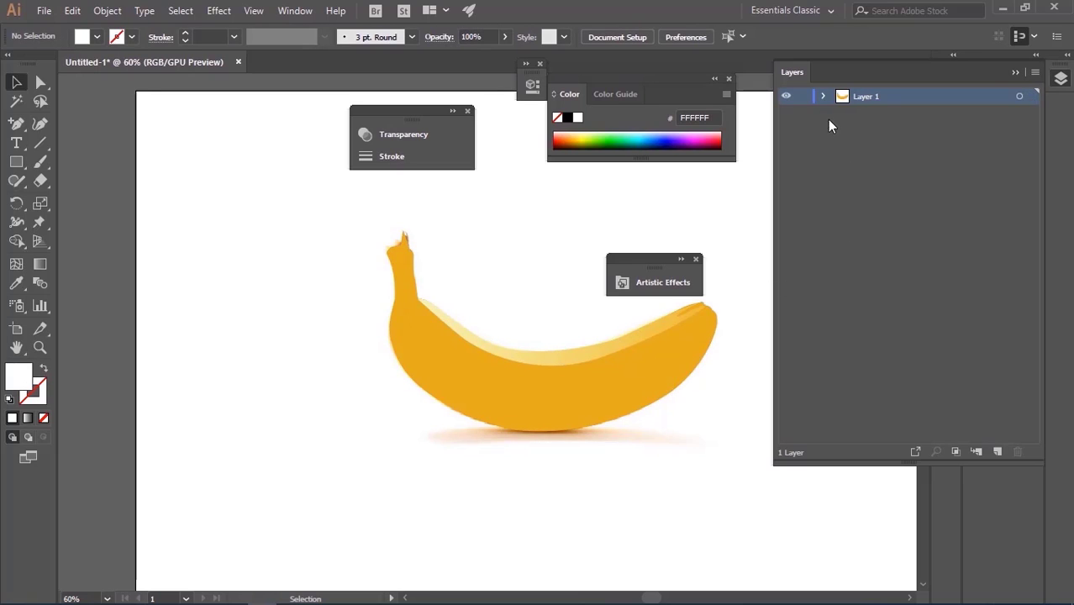
click(785, 96)
click(785, 96)
click(44, 10)
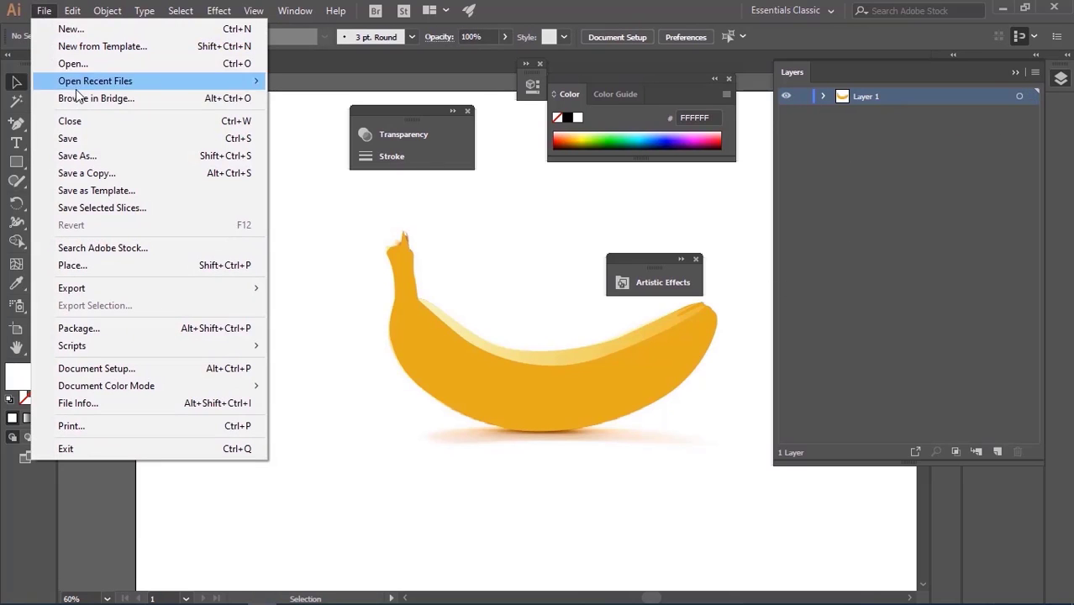
click(93, 66)
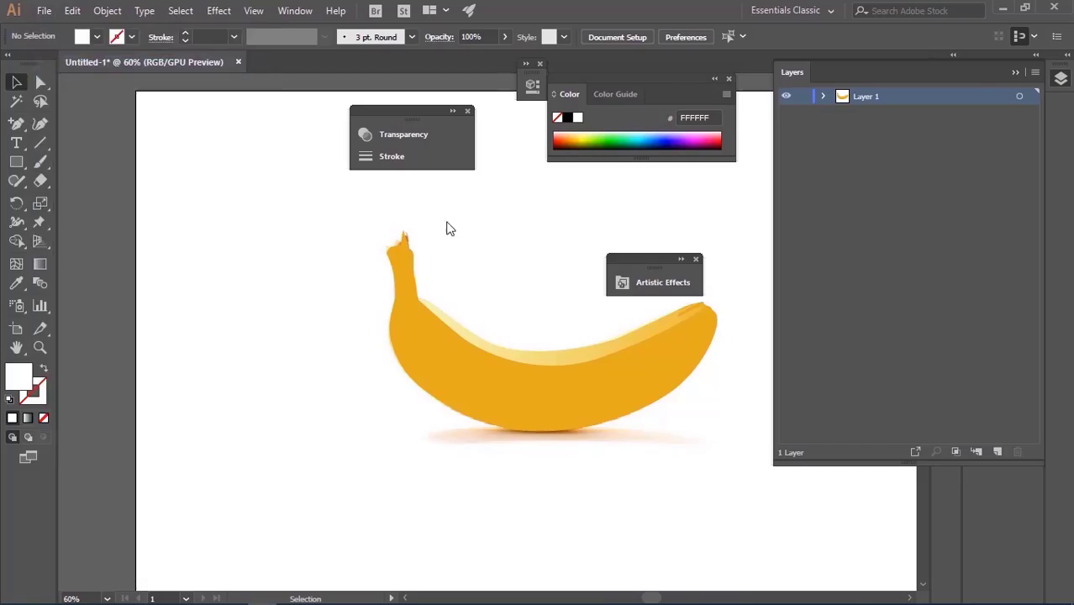
drag(958, 127, 960, 353)
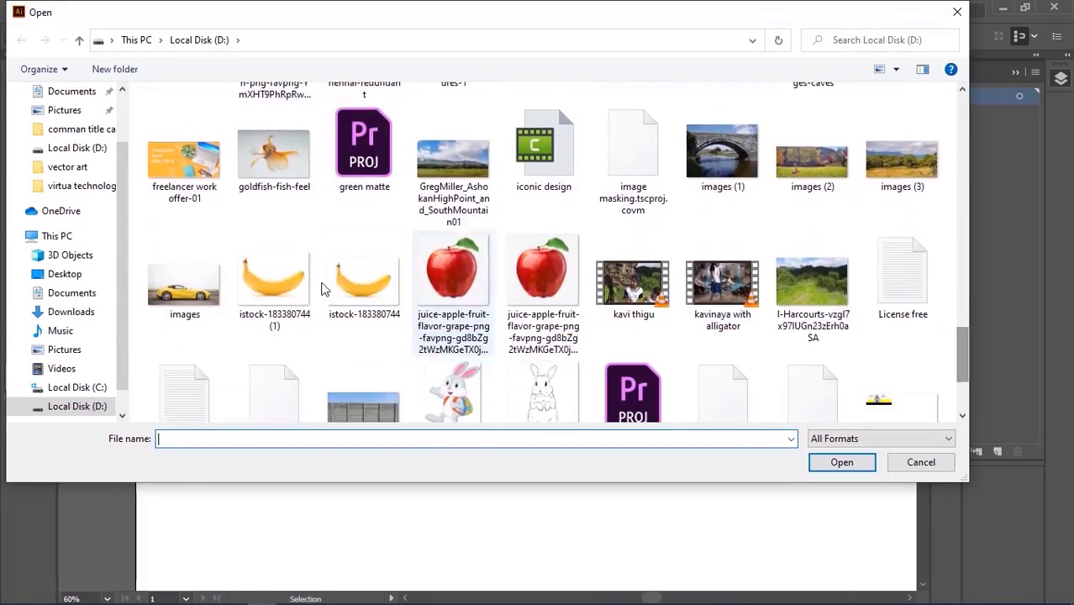
click(278, 281)
click(839, 462)
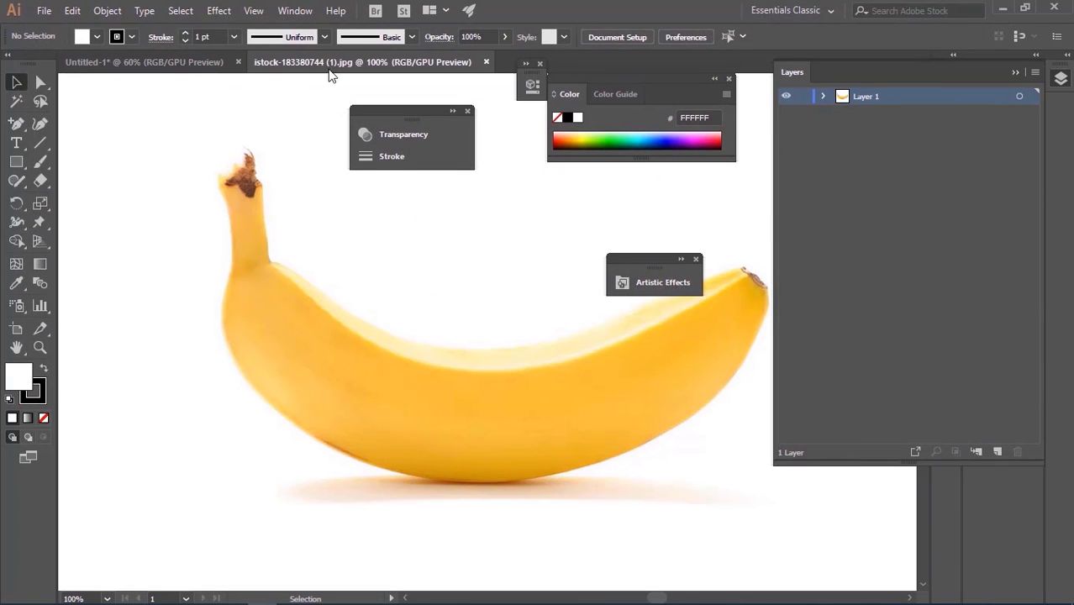
- Bring the original photo into Untitled-1 and place it over the artboard's upper-left corner, beside the traced banana
drag(302, 361, 114, 160)
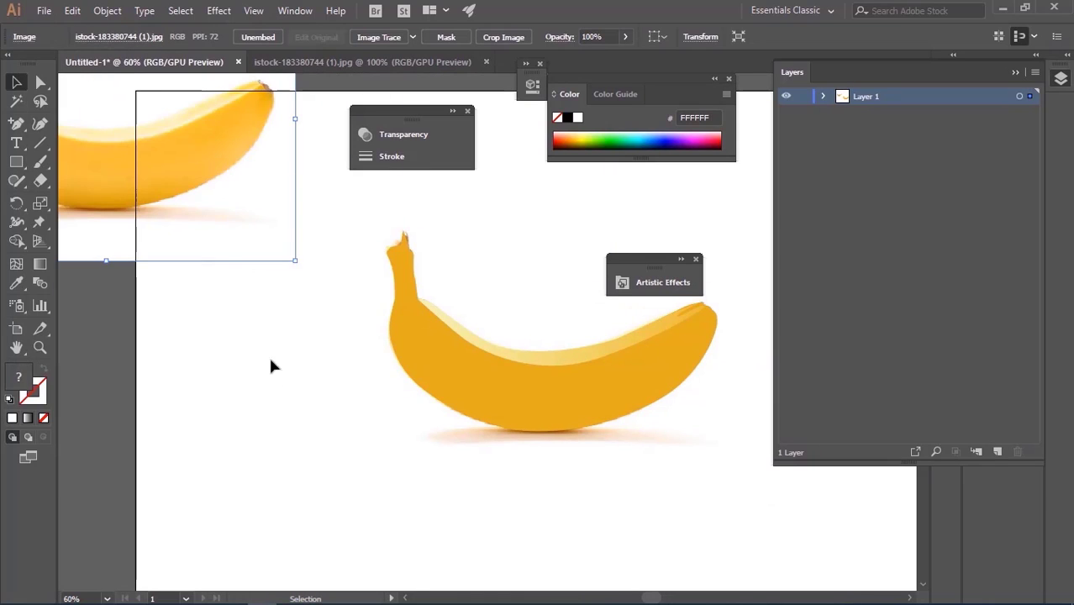
click(296, 357)
drag(175, 177, 311, 145)
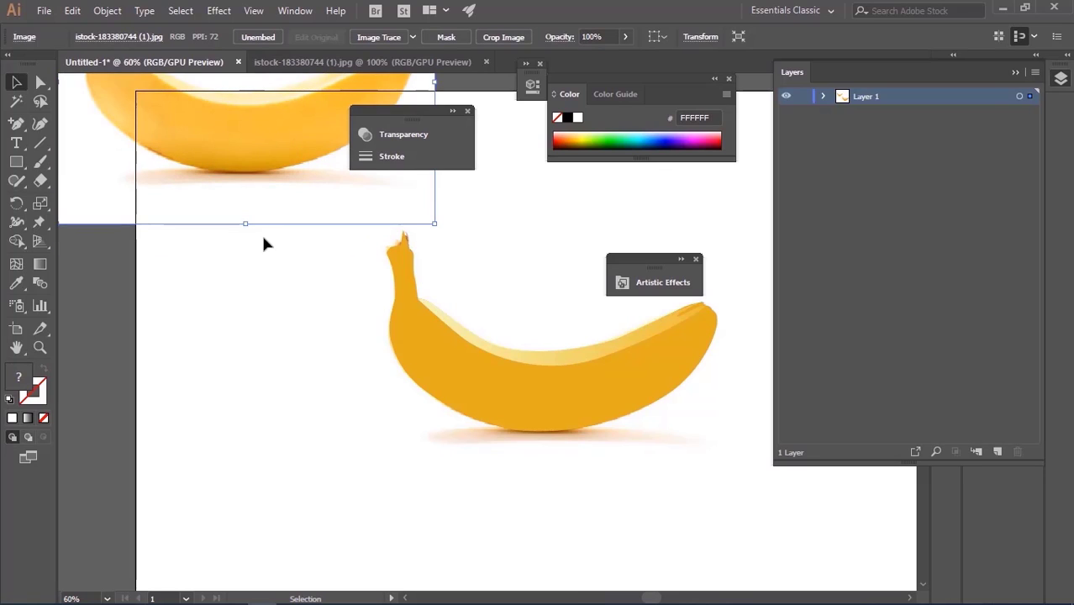
drag(267, 319, 283, 388)
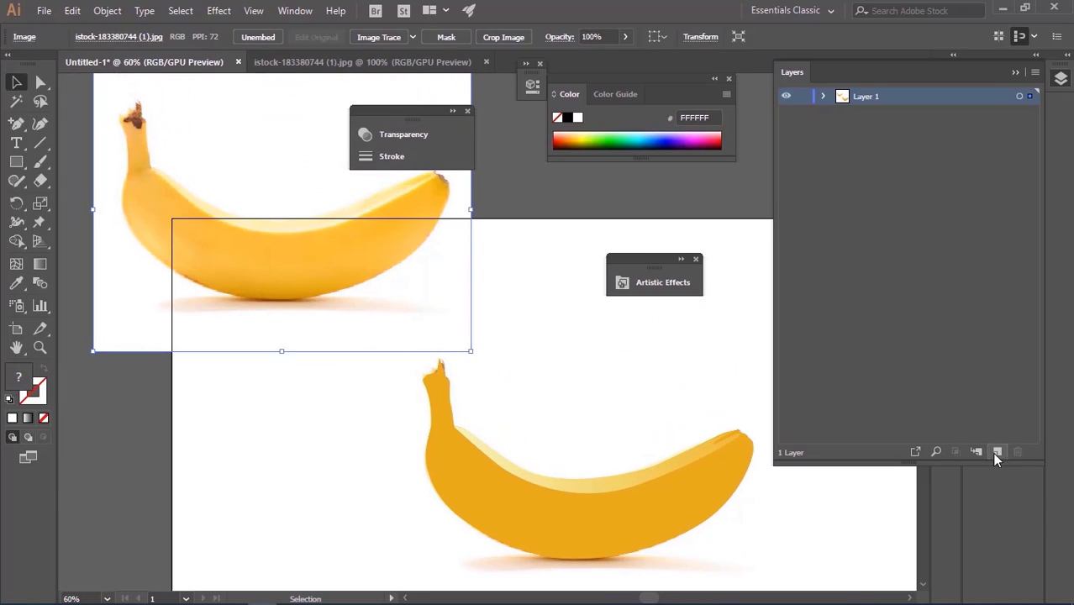
- On a new layer, draw the inner edge of a shading shape with the Pen tool, curving from the stem through the banana's body to its tip
drag(16, 122, 75, 122)
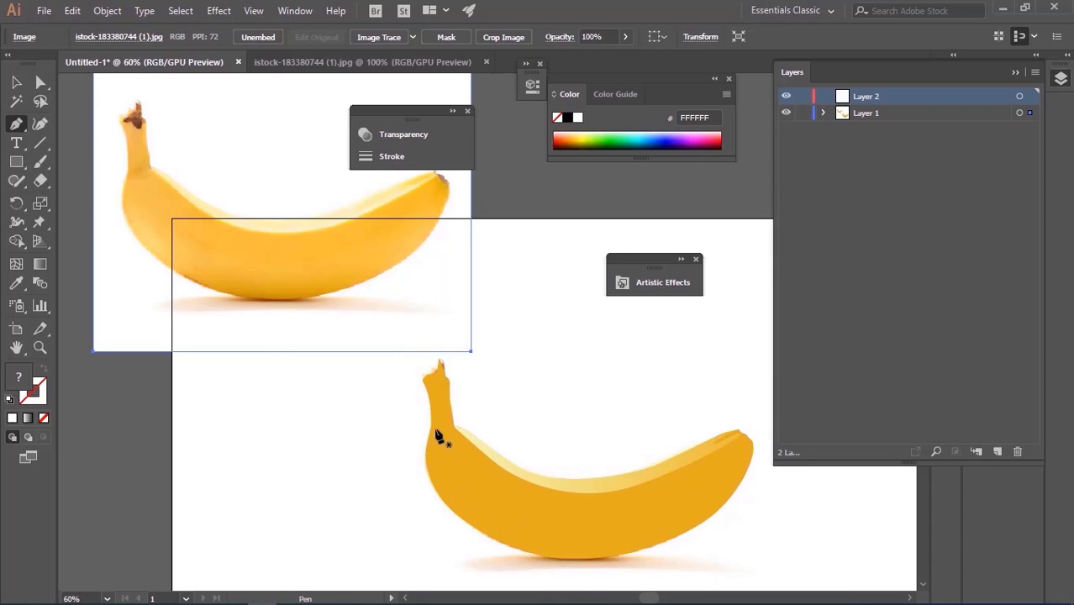
click(435, 378)
click(443, 405)
click(448, 445)
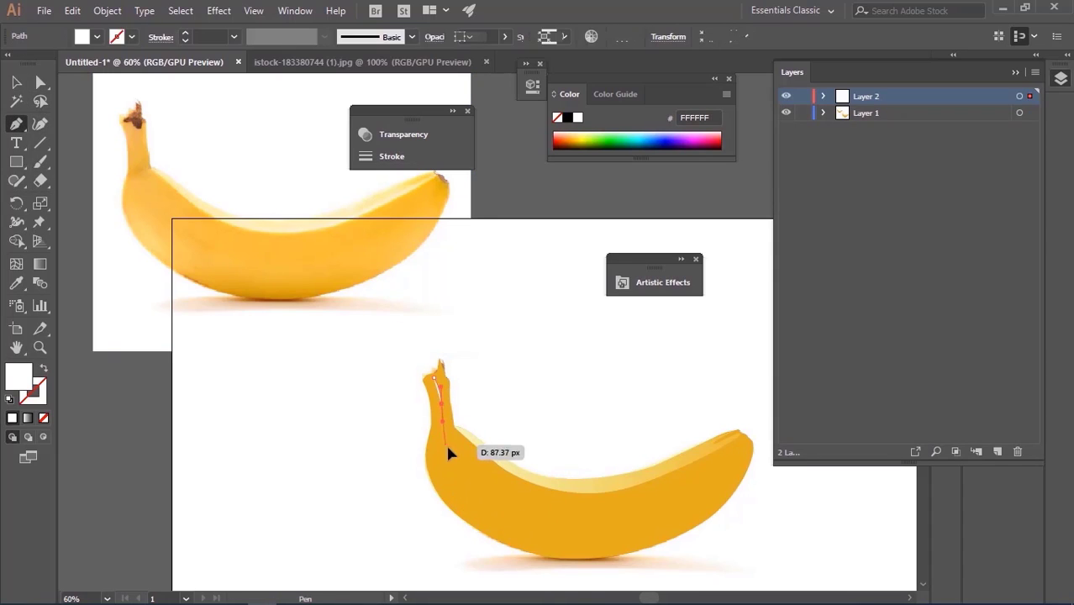
click(461, 471)
click(475, 489)
drag(525, 521, 547, 525)
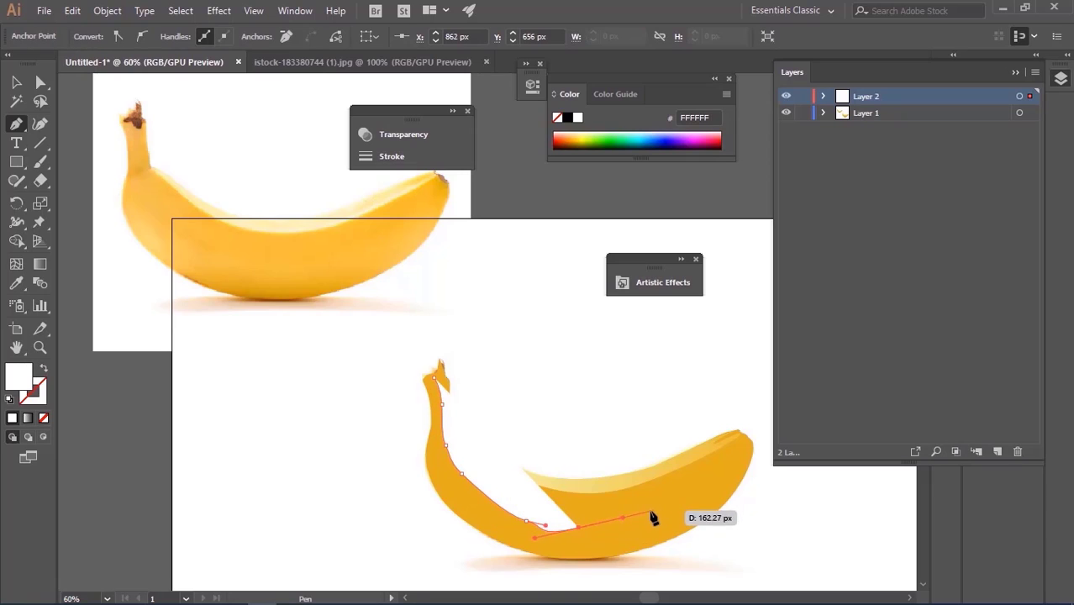
drag(715, 496, 750, 467)
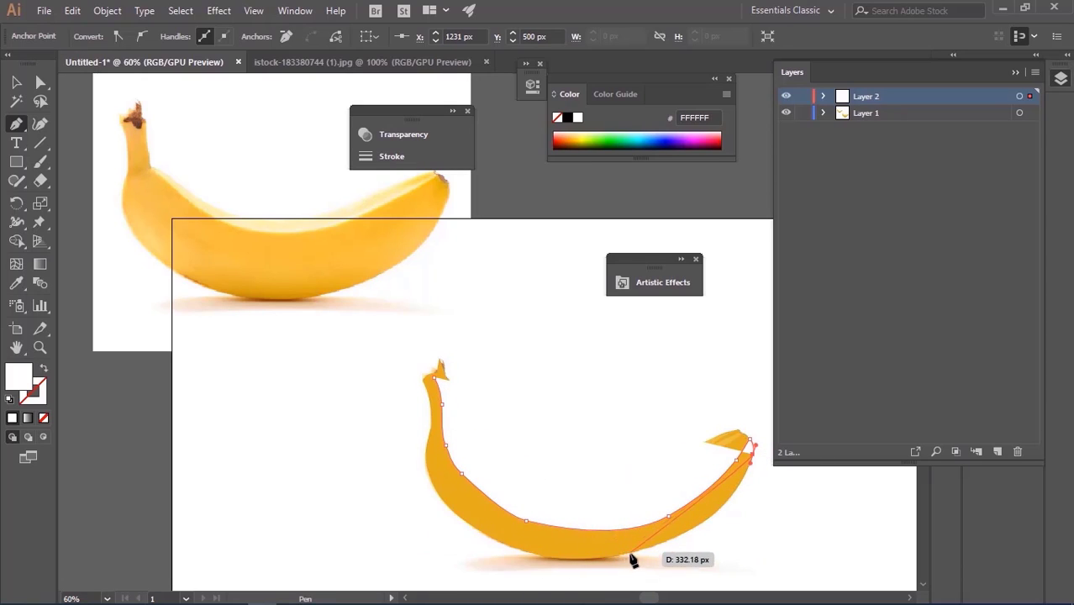
- Draw the shading shape's outer edge with the Pen tool along the traced banana's underside, from the tip around to the base of the stem
drag(617, 557, 462, 525)
drag(458, 516, 394, 462)
drag(391, 464, 438, 390)
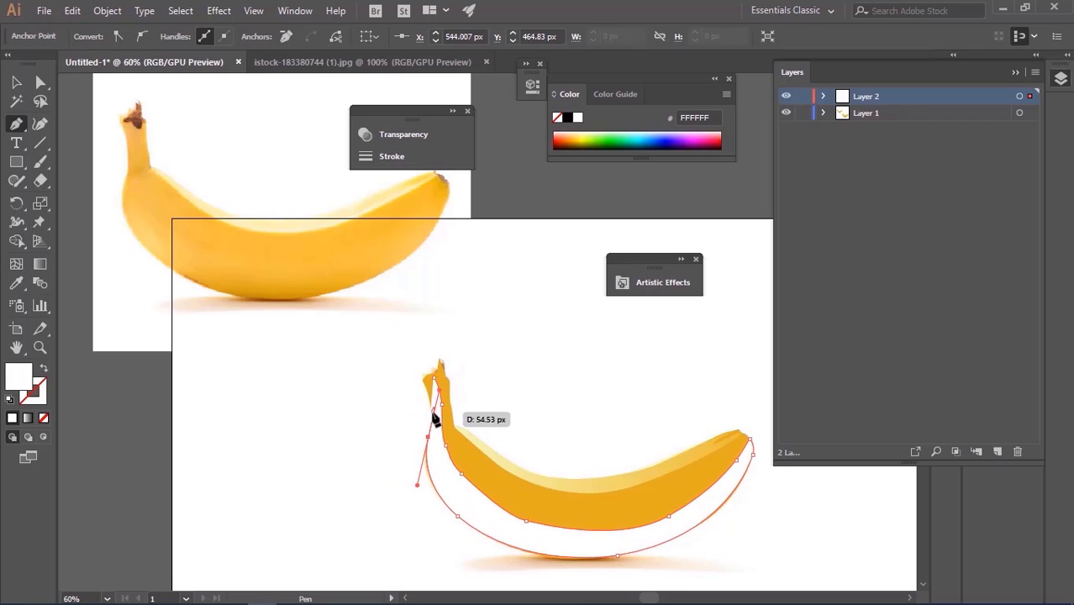
- Continue the outline up the outer side of the stem, make a corner near its end and close the shading shape at the stem's top
key(ctrl+plus)
key(ctrl+plus)
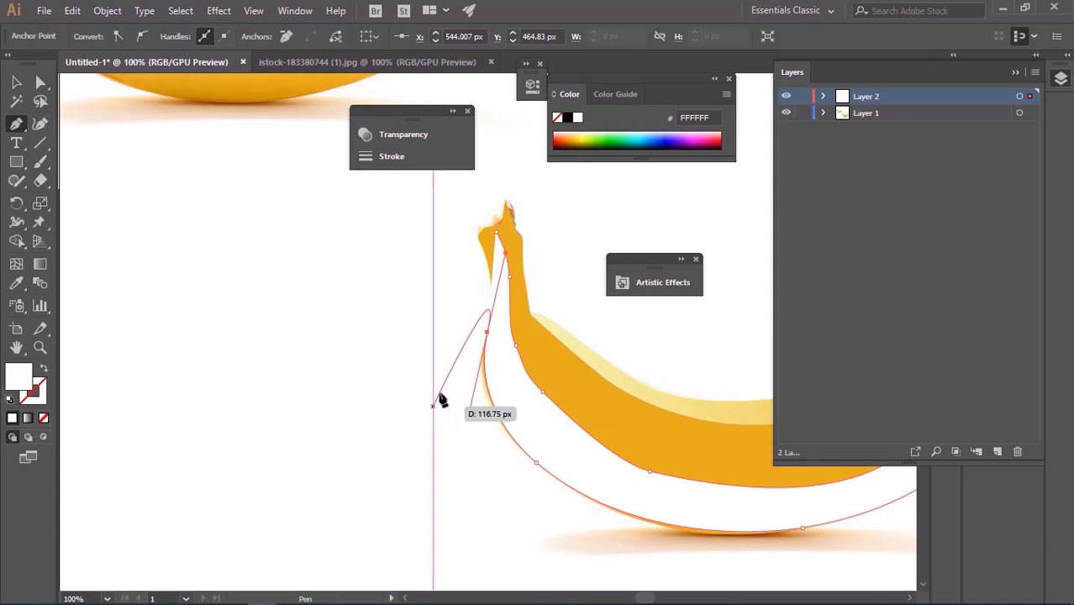
click(491, 321)
click(487, 259)
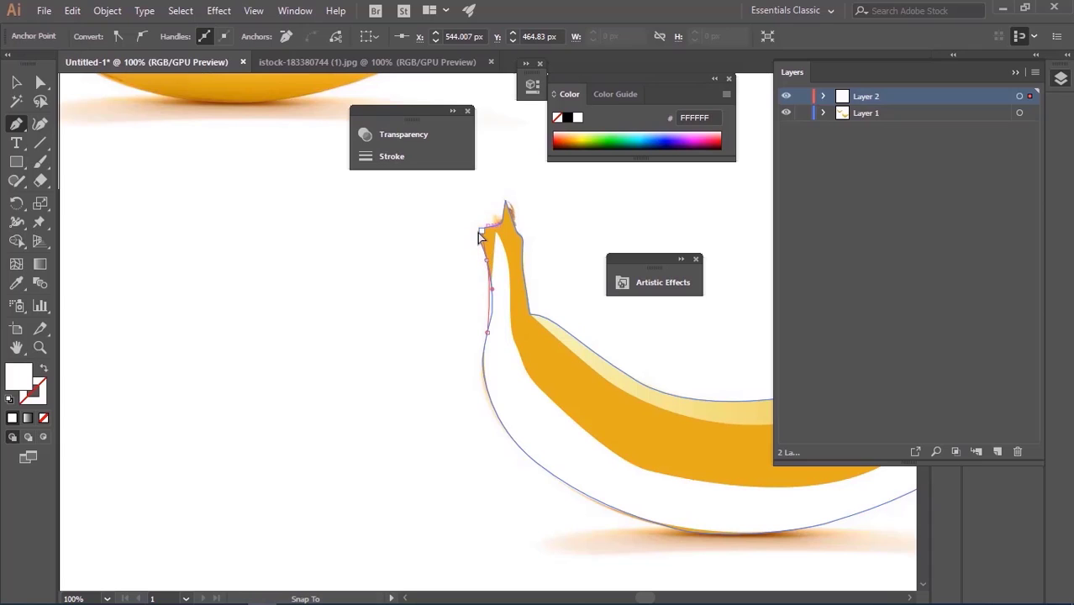
ctrl+click(478, 234)
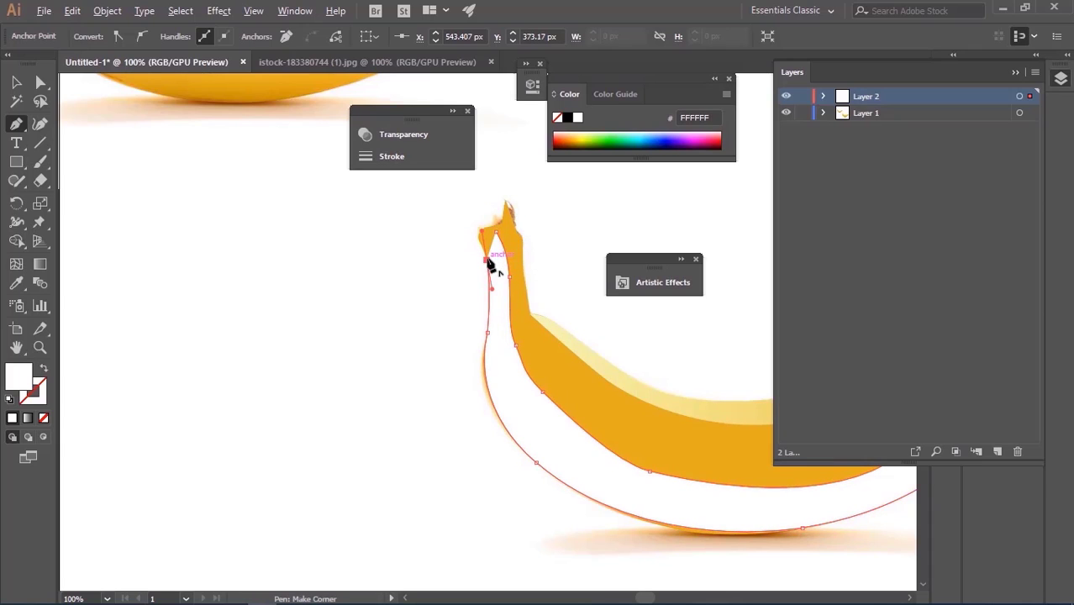
click(486, 260)
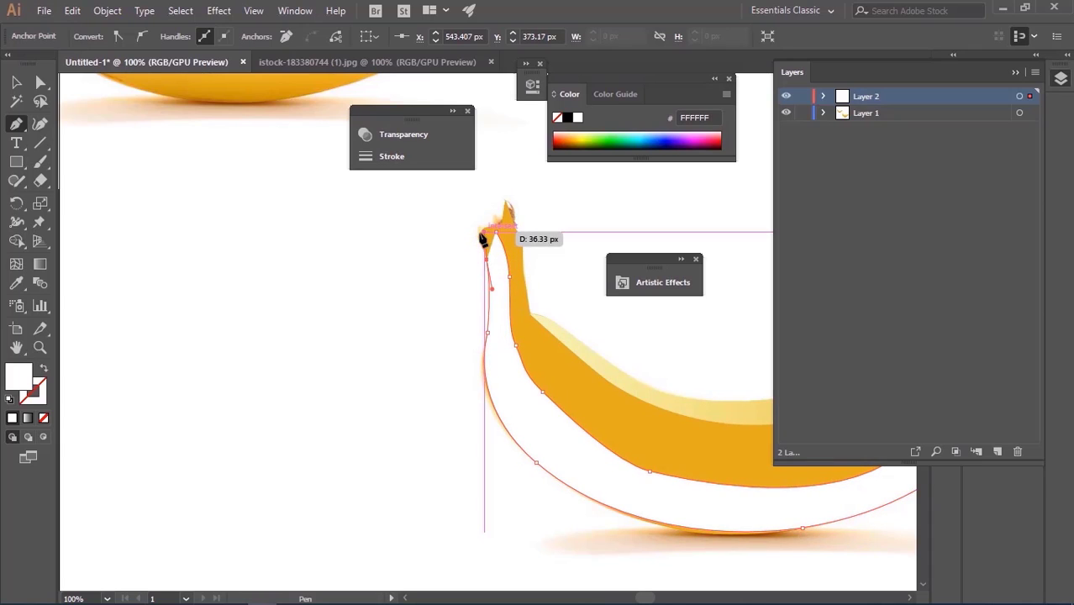
click(480, 231)
mouse_move(481, 231)
mouse_down()
mouse_move(493, 221)
mouse_move(494, 231)
mouse_up()
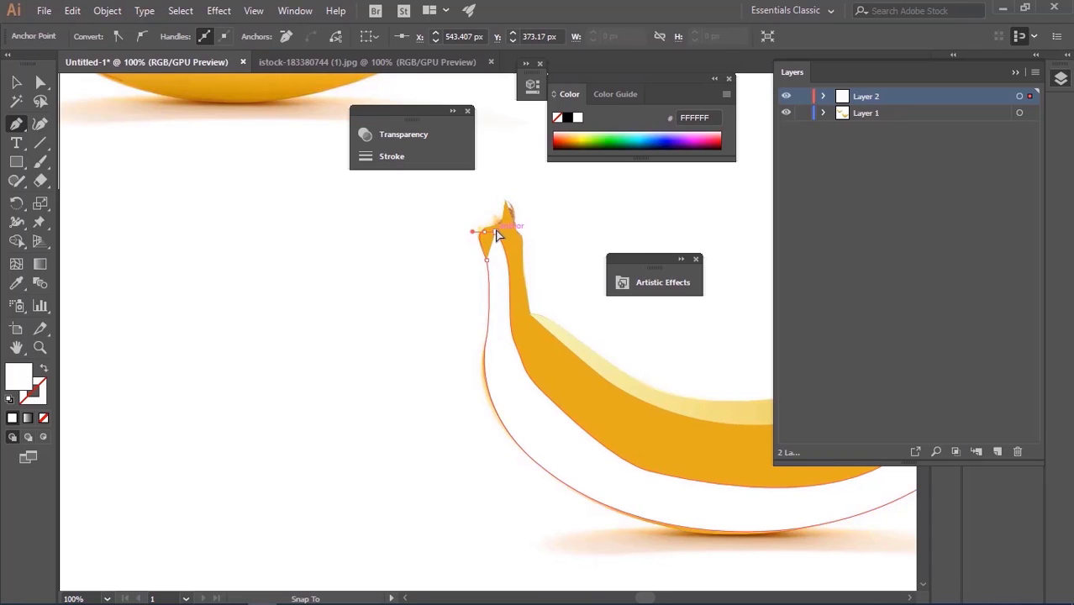
key(v)
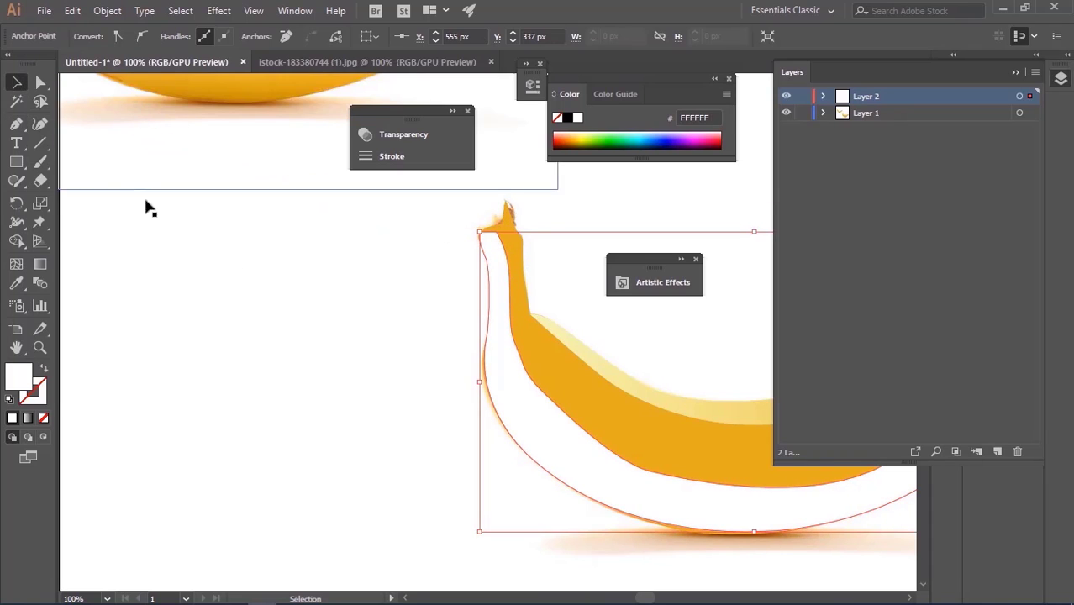
- Fill the shading shape with a linear white-to-black gradient at 0°
key(ctrl+minus)
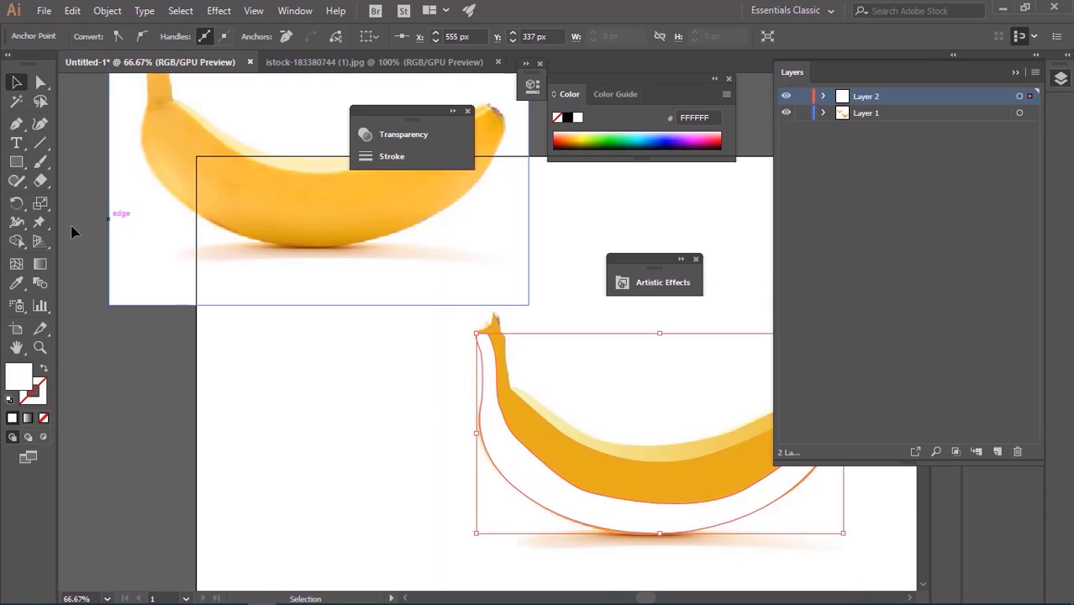
key(a)
click(295, 10)
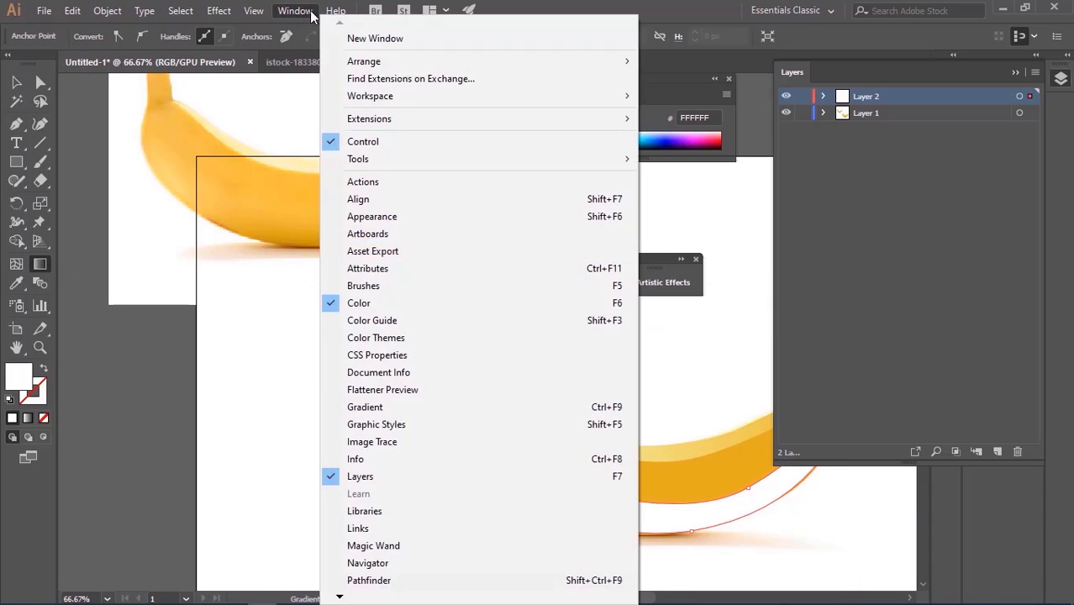
click(363, 407)
click(479, 396)
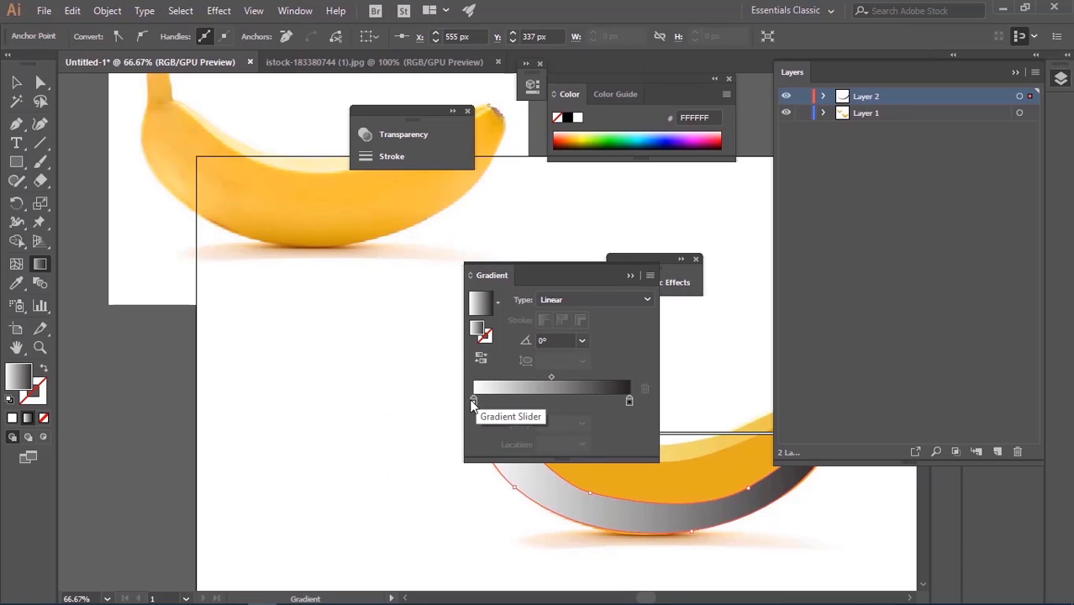
key(i)
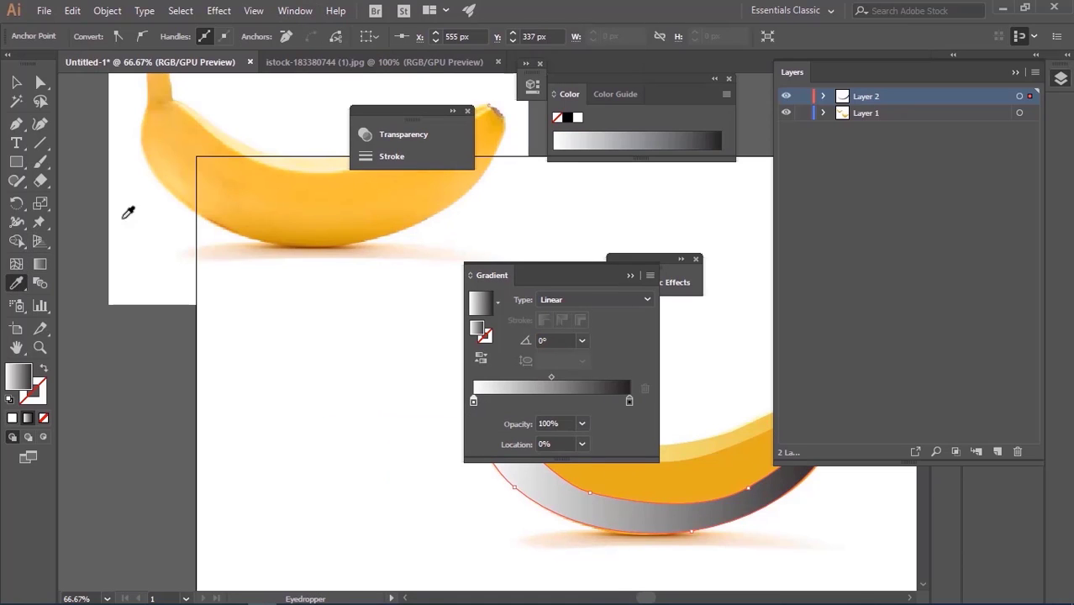
click(187, 163)
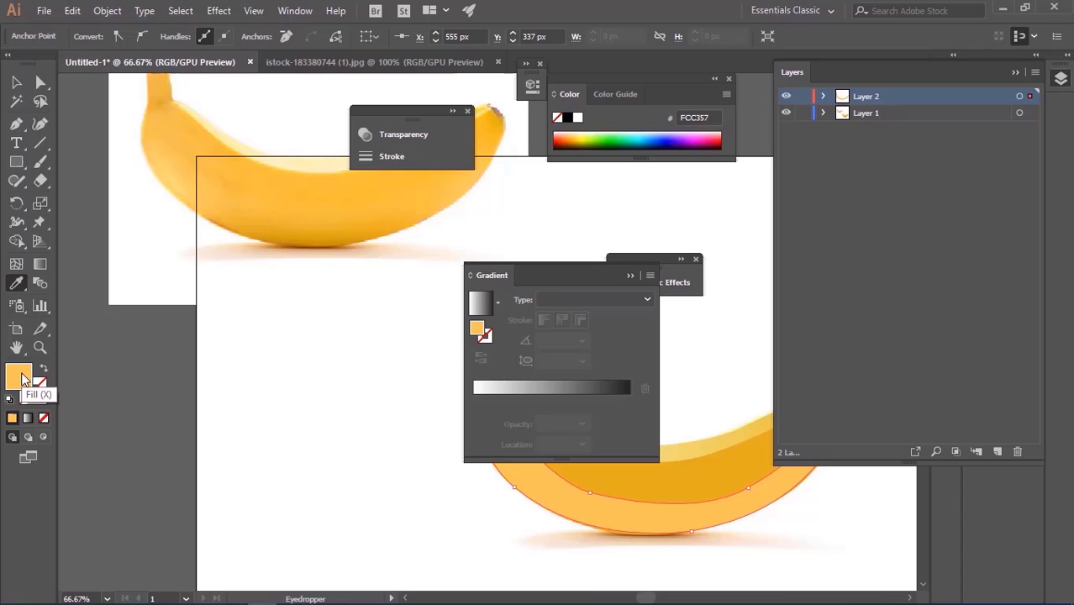
click(484, 388)
- Change the gradient's starting colour stop from white to a pale cream yellow
double_click(26, 376)
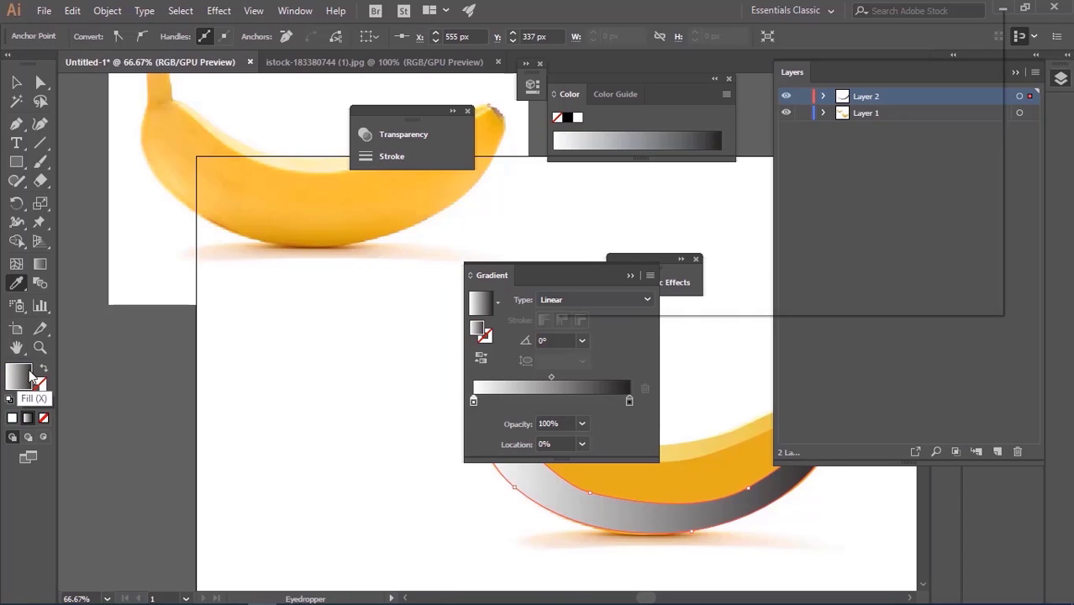
click(797, 232)
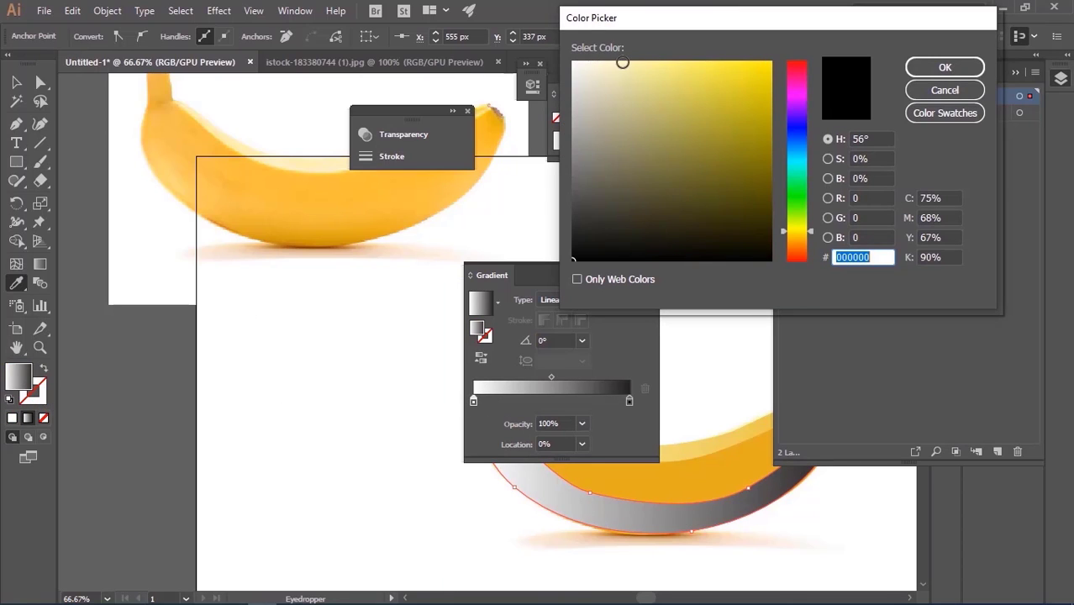
click(617, 65)
click(925, 67)
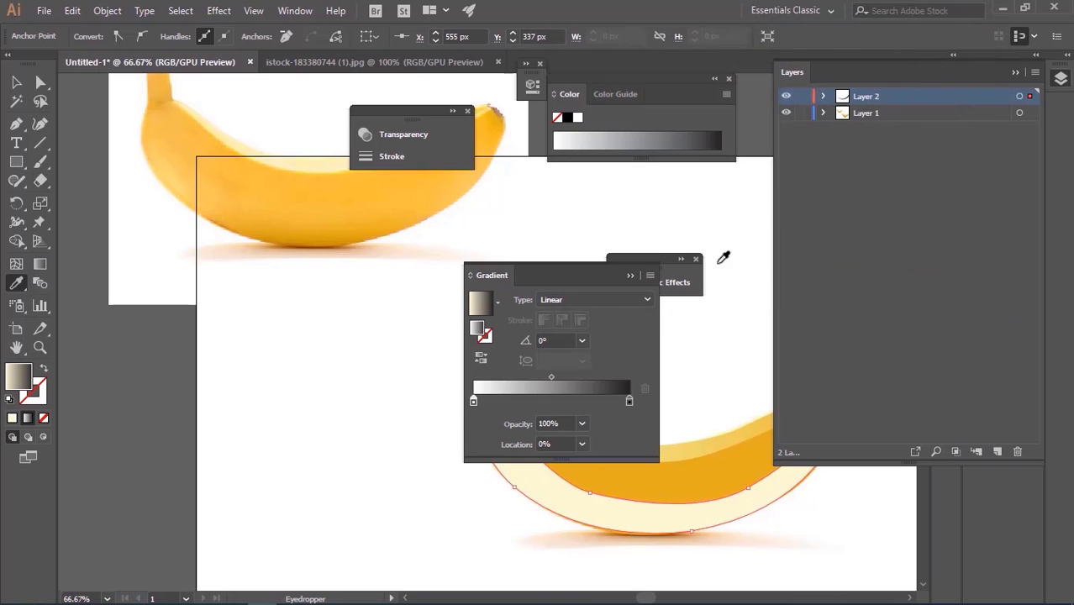
- Change the gradient's ending colour stop to the light yellow F7EFA6
click(630, 400)
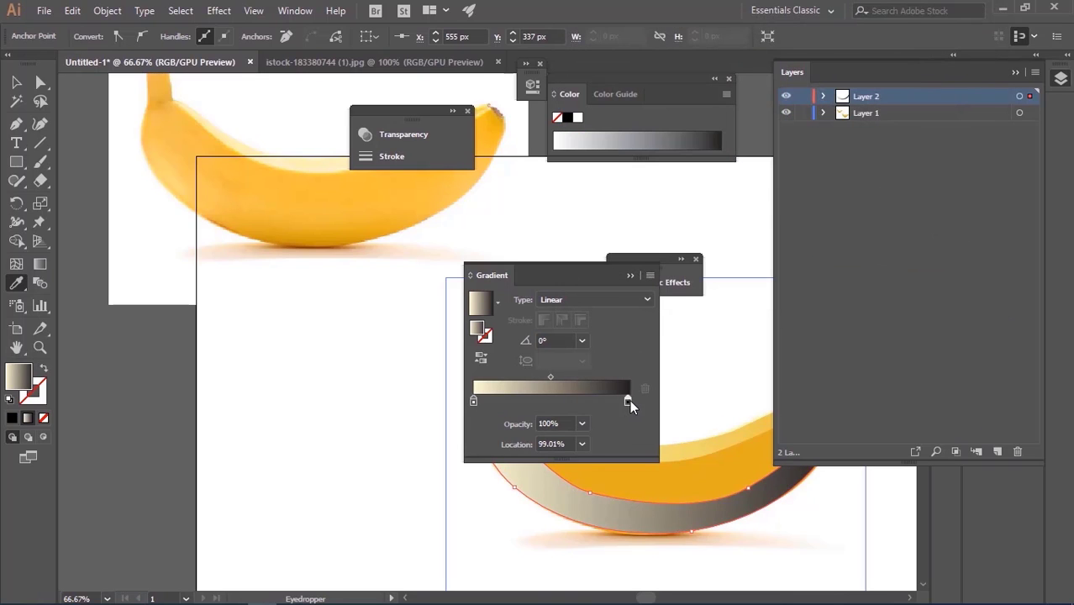
double_click(13, 388)
click(797, 231)
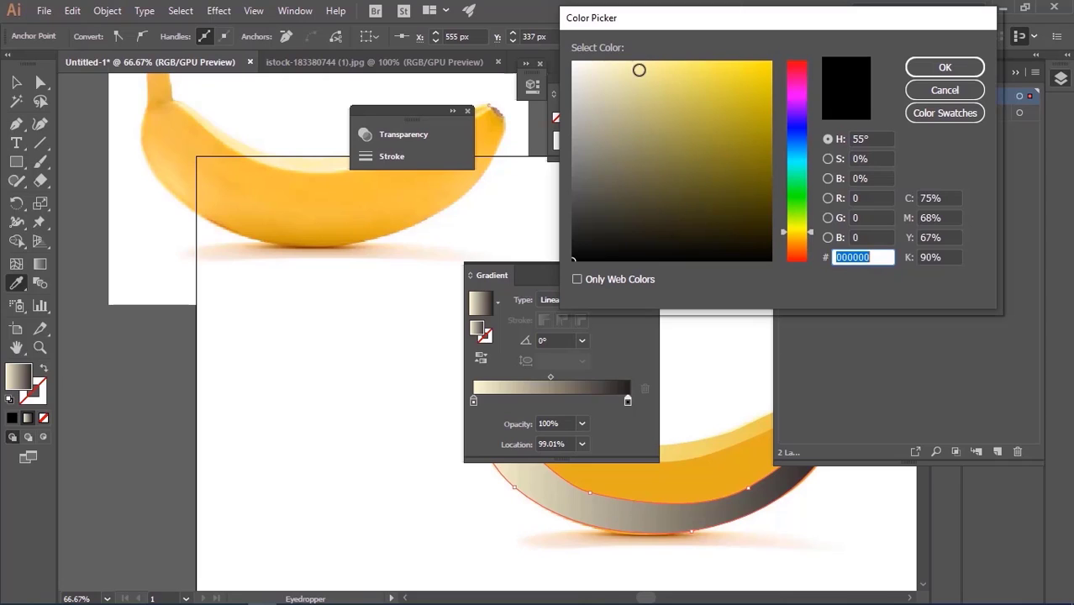
click(638, 66)
click(918, 67)
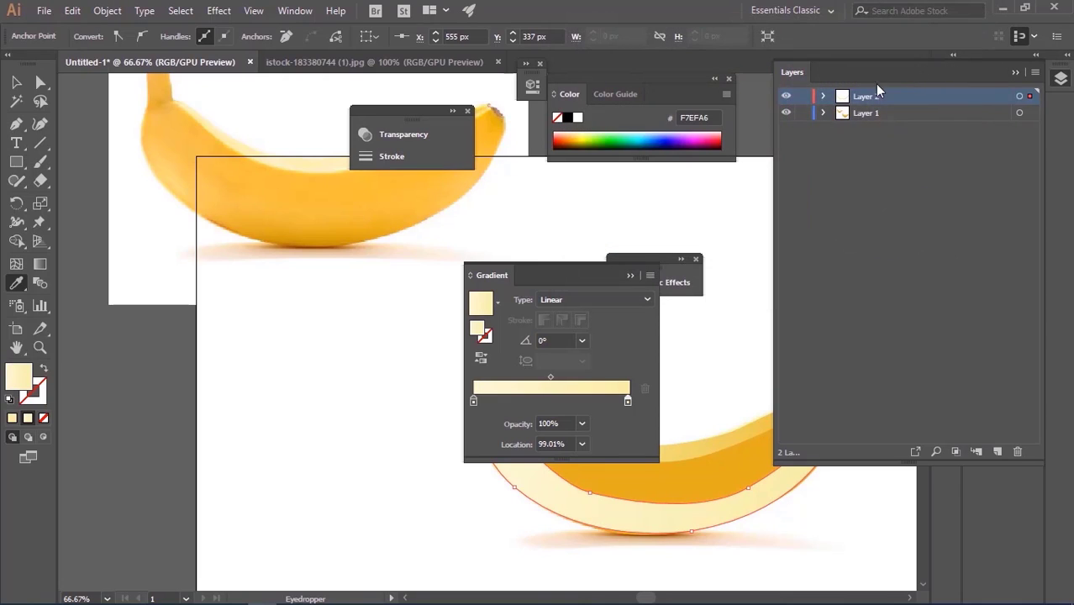
- Set the gradient's ending stop to location 98.51% and opacity 40%
drag(628, 402, 627, 402)
click(572, 426)
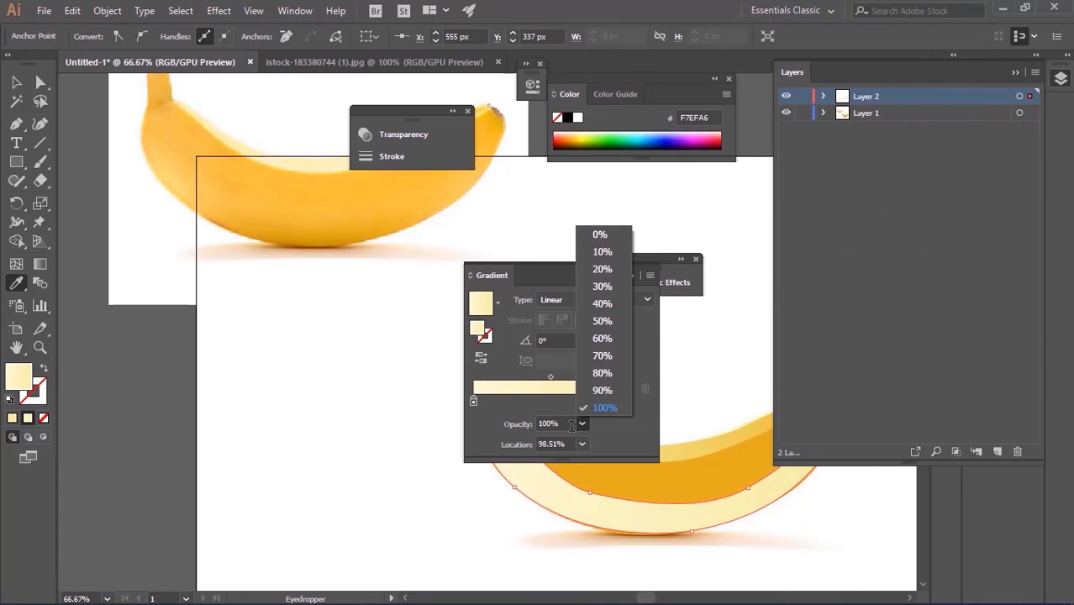
click(602, 304)
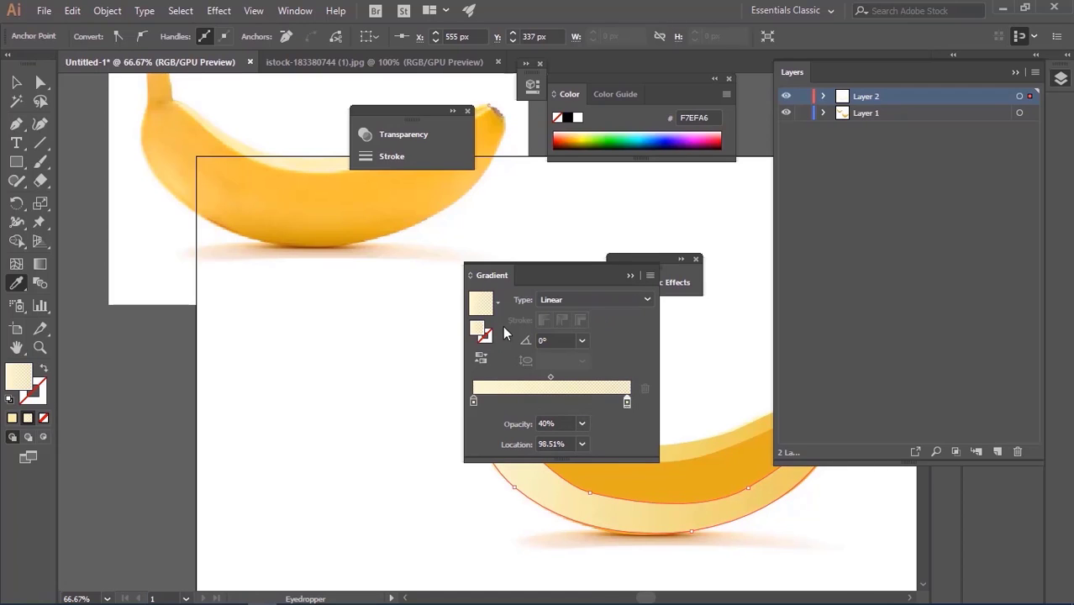
click(630, 276)
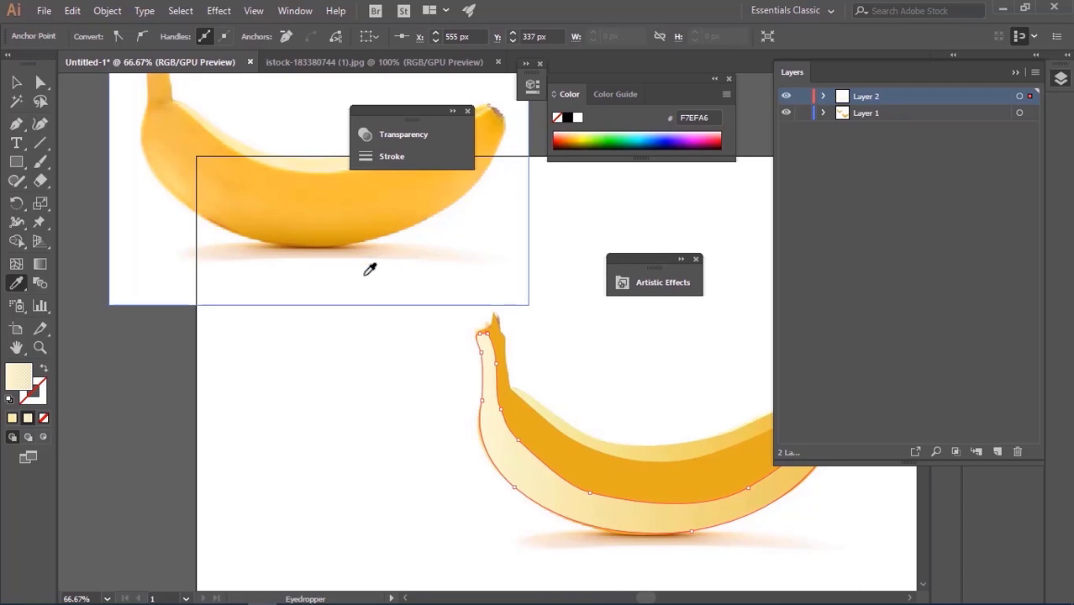
- Apply a 44.9-pixel Gaussian Blur to the shading shape and scale it down slightly from its lower-left corner
click(16, 83)
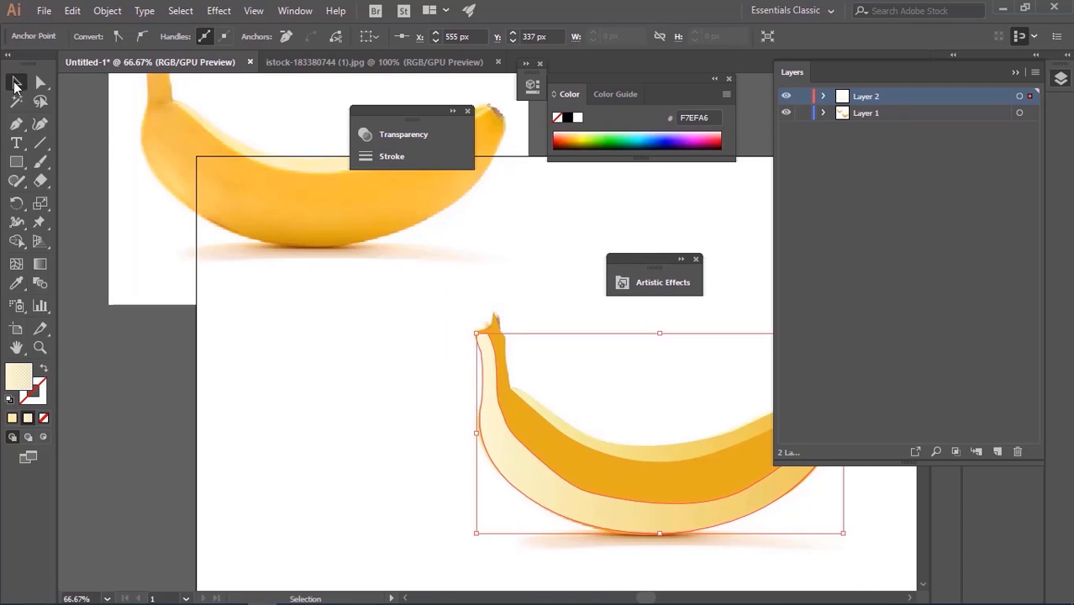
click(218, 11)
mouse_move(324, 275)
click(419, 271)
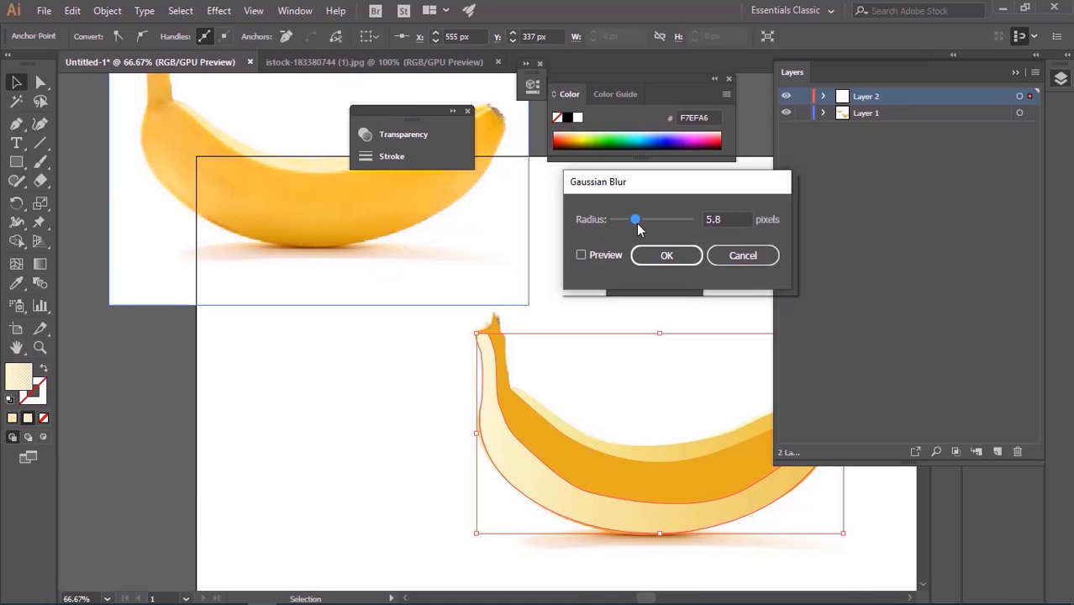
click(582, 256)
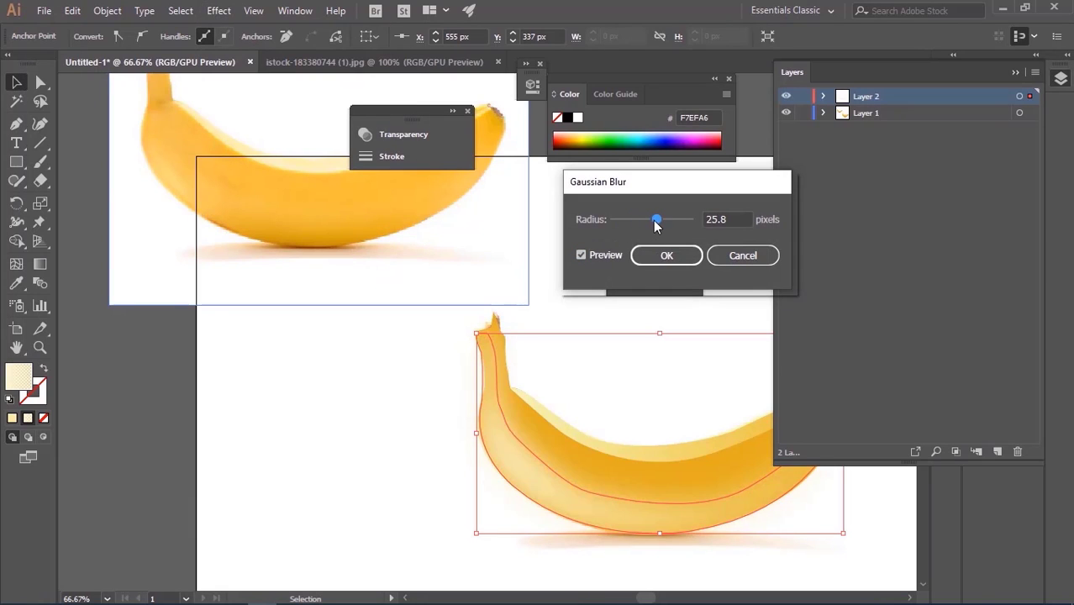
drag(669, 221, 664, 220)
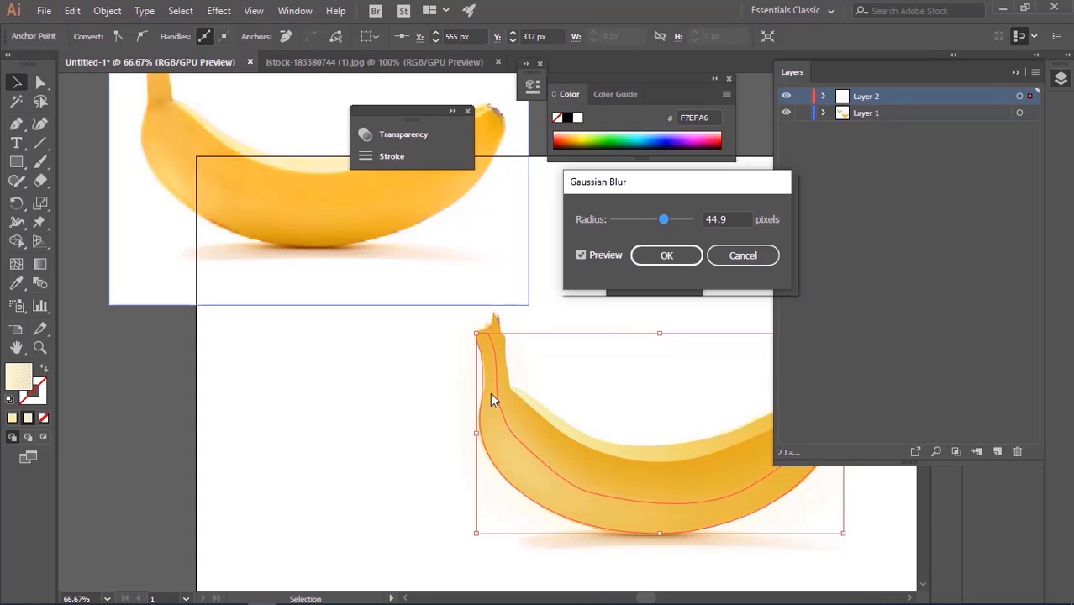
click(672, 260)
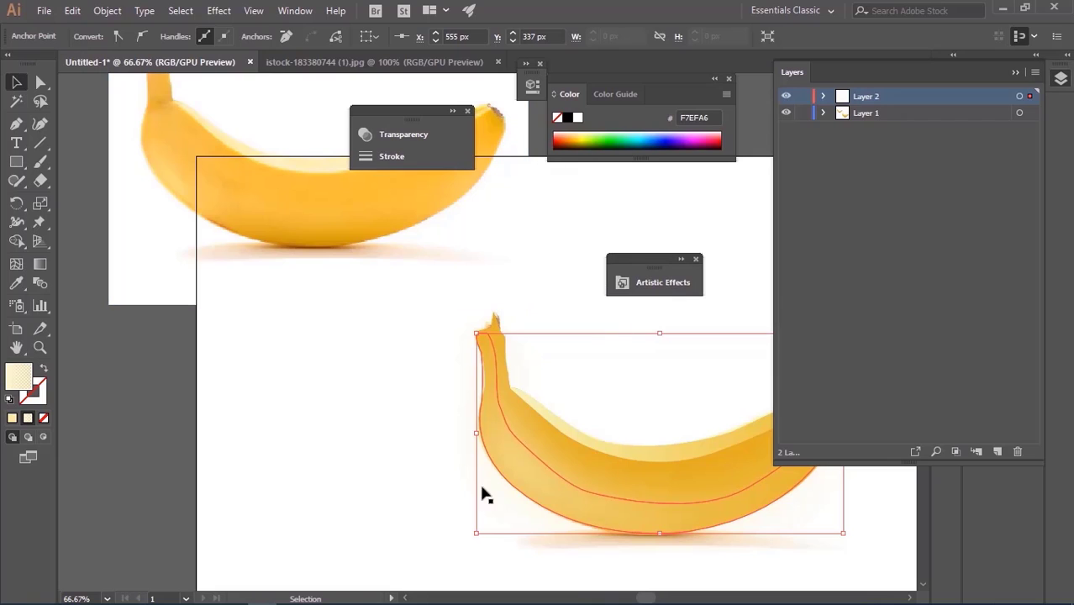
drag(477, 533, 482, 526)
click(456, 328)
- On a new layer, draw the inner edge of a second shading shape over the photo banana, from the stem through the lower body to the tip
drag(400, 358, 365, 391)
click(997, 452)
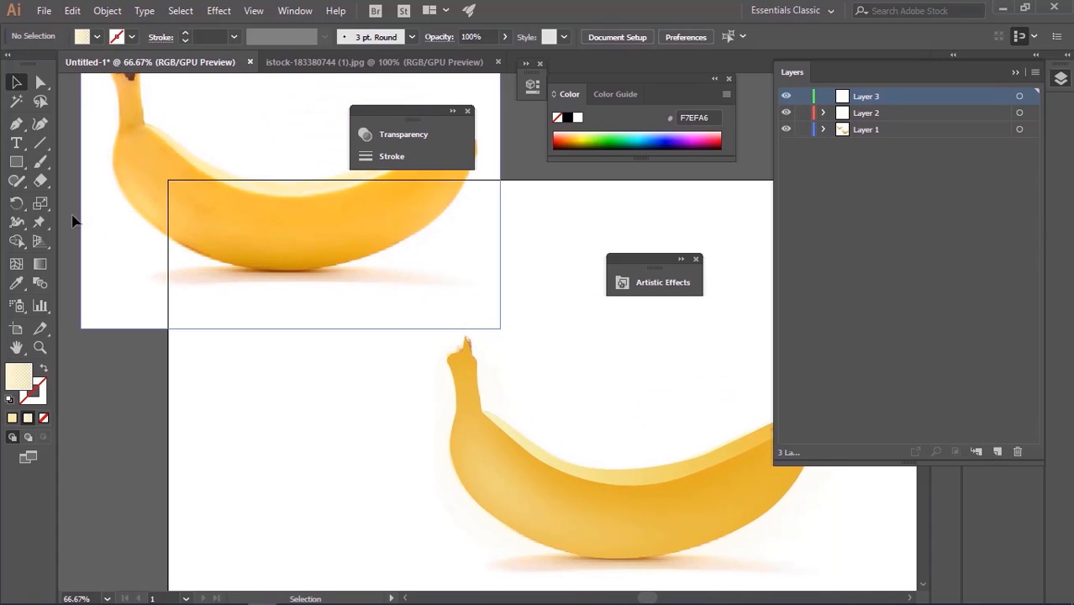
click(16, 124)
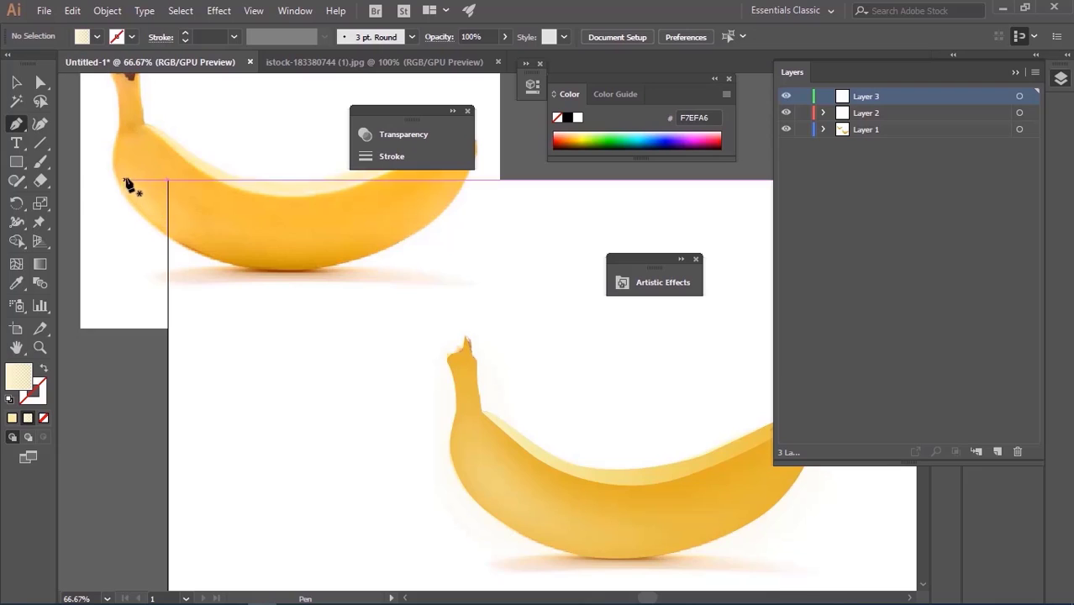
scroll(141, 173, up, 2)
click(135, 132)
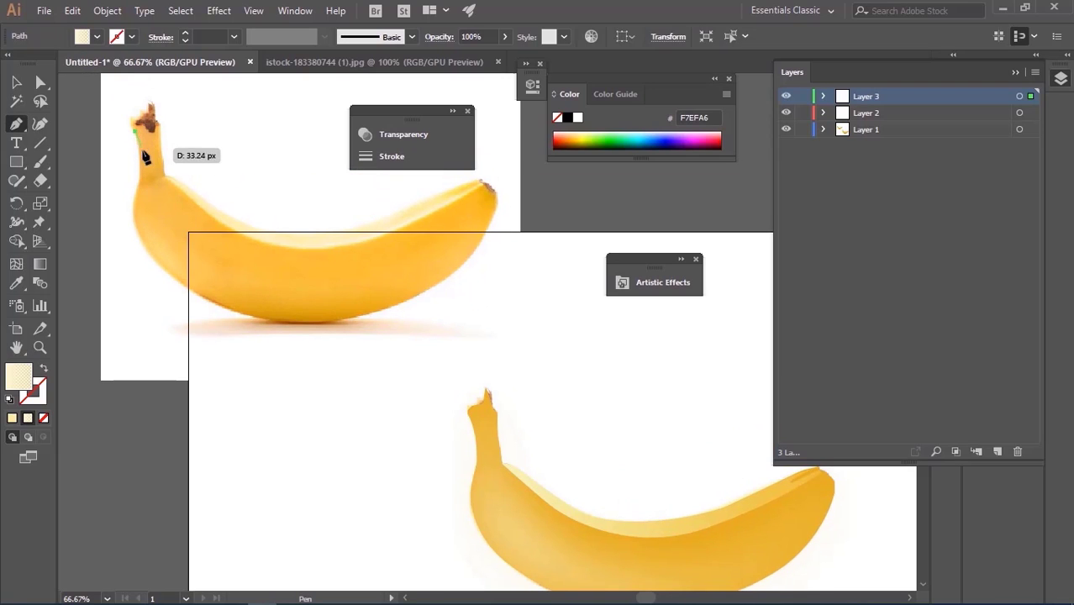
drag(145, 166, 145, 182)
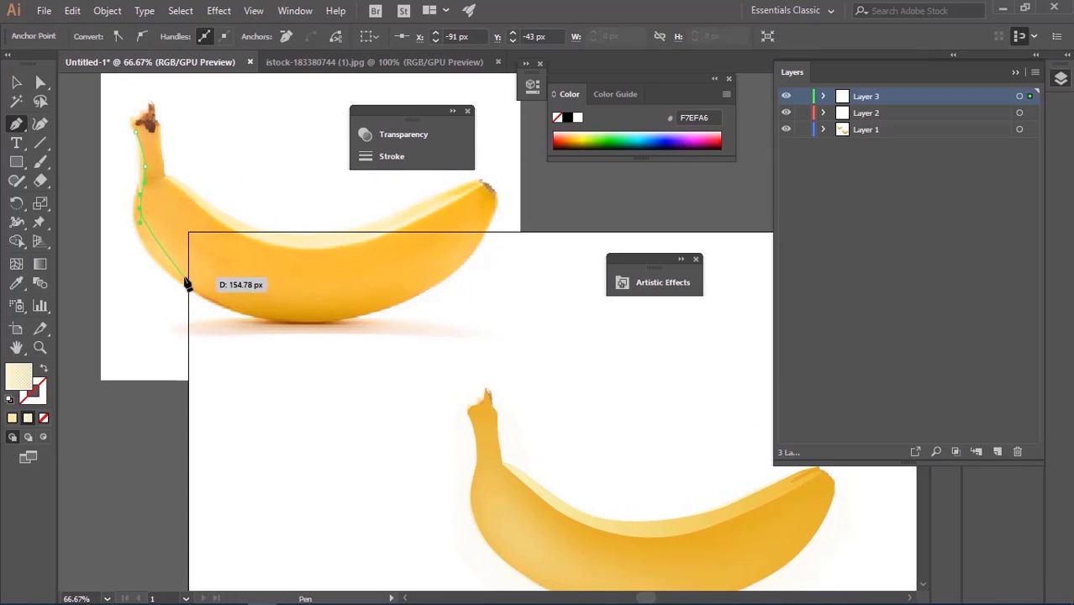
drag(184, 276, 219, 292)
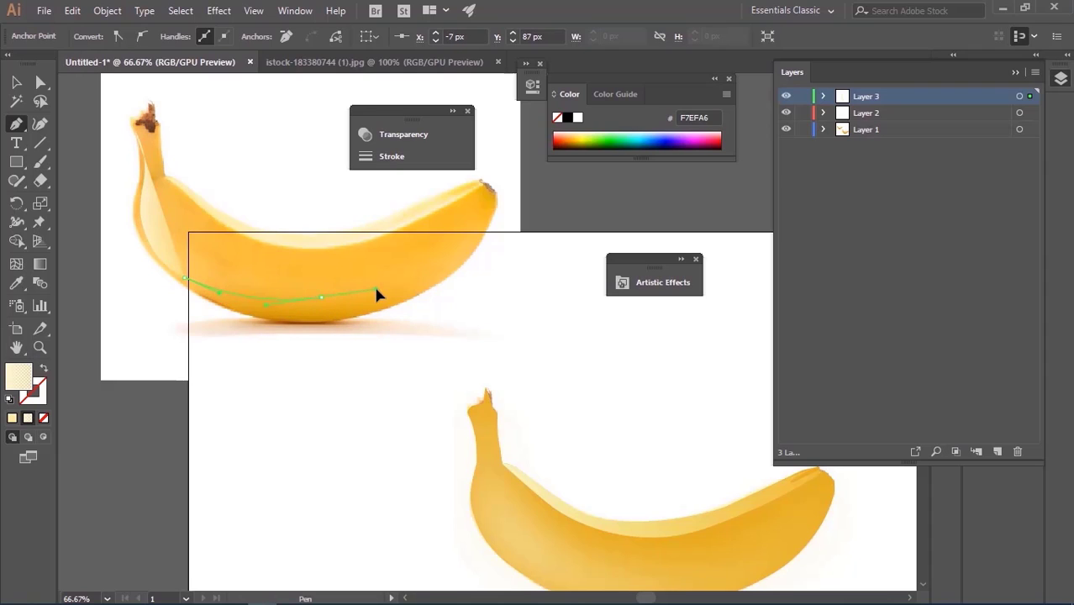
drag(377, 289, 378, 290)
drag(462, 255, 496, 209)
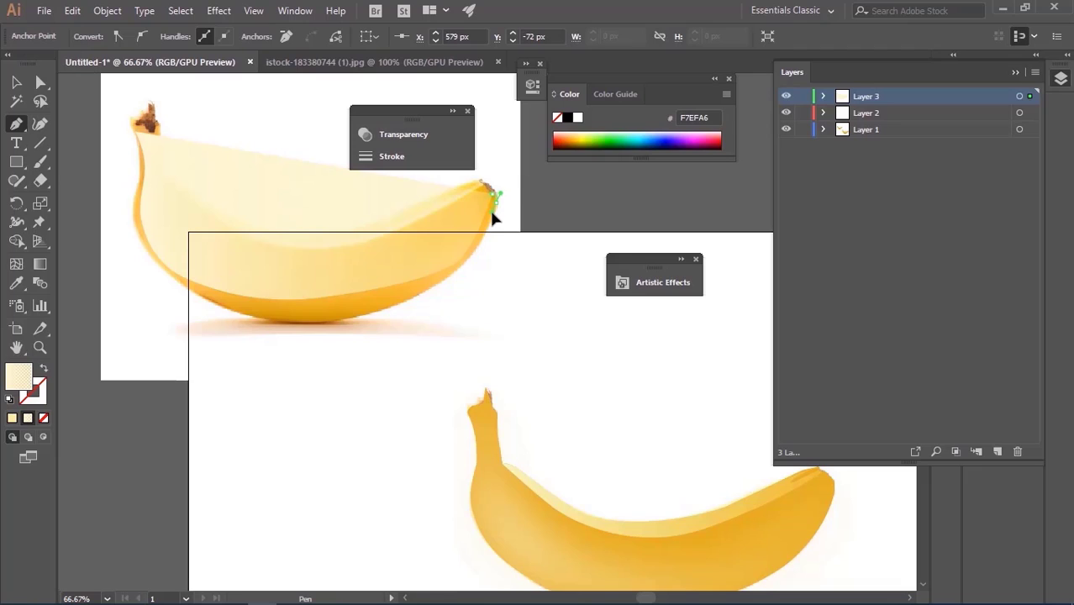
- Trace the second shading shape's outer edge along the photo banana's underside, from the tip back to the stem, and close the path
drag(436, 283, 389, 314)
drag(360, 321, 312, 333)
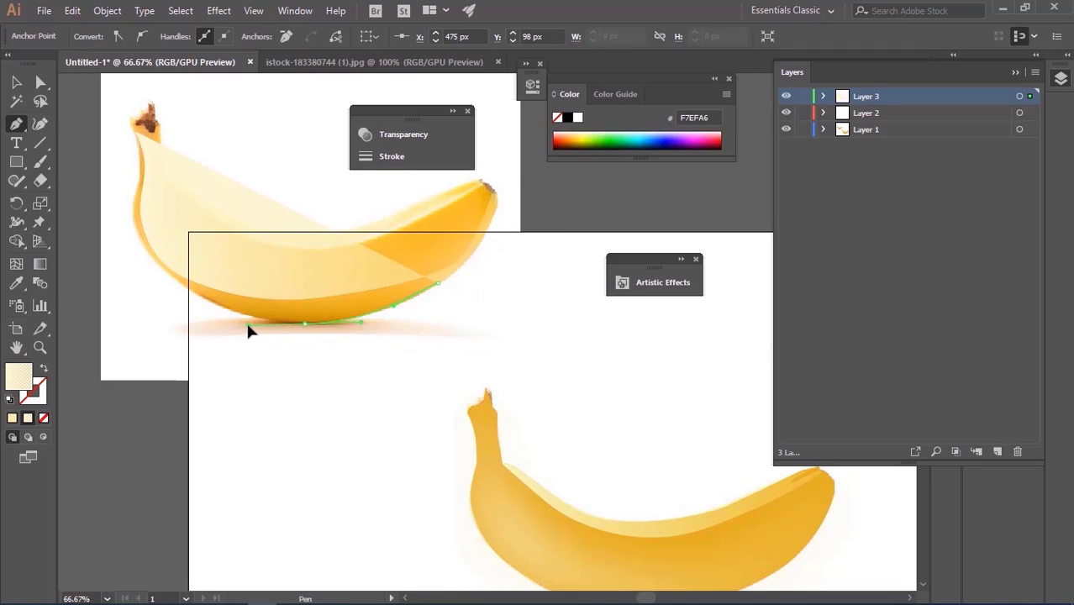
drag(249, 327, 177, 293)
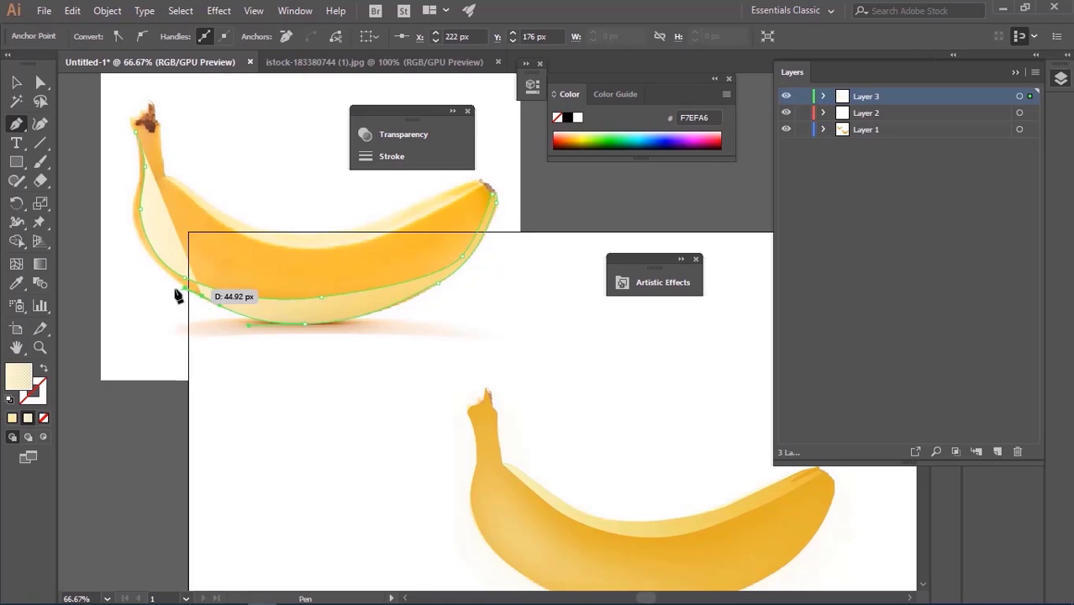
drag(132, 214, 139, 168)
click(133, 135)
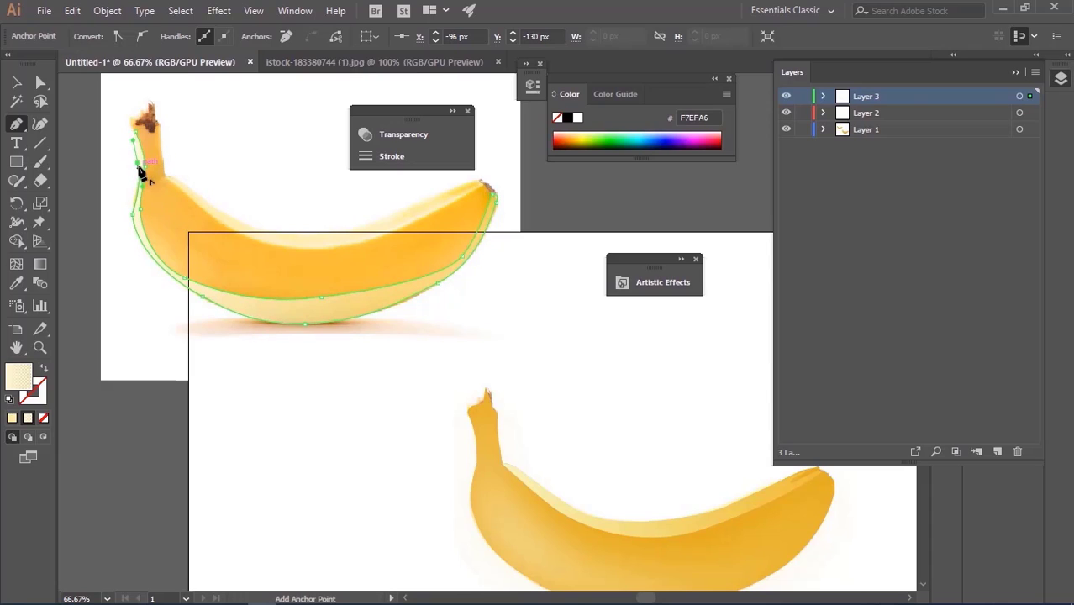
click(137, 163)
drag(135, 132, 132, 115)
click(17, 84)
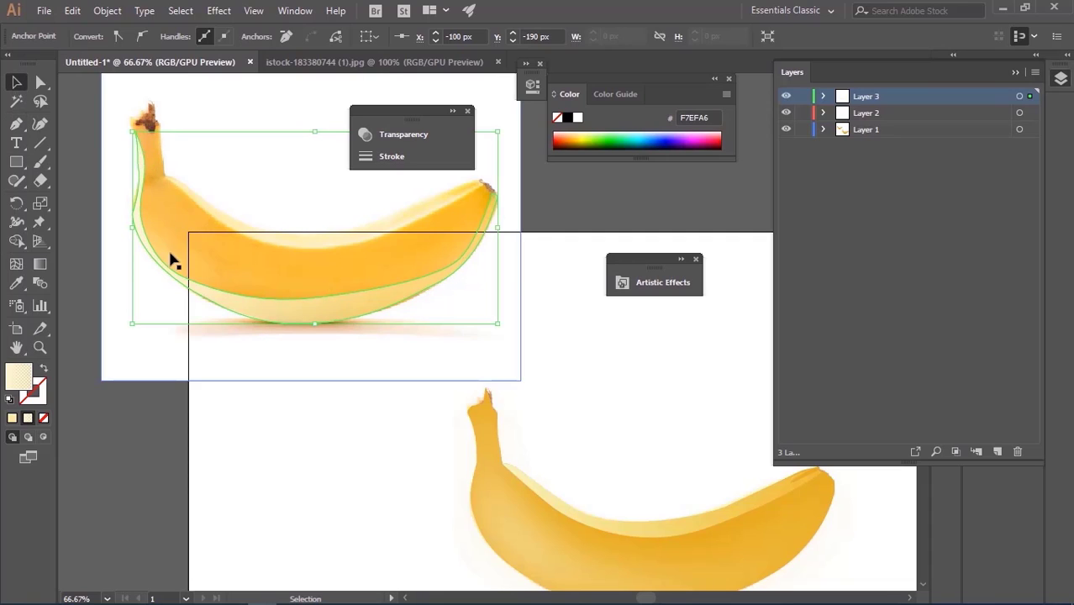
- Change the shading shape's fill colour to dark olive 3E3F31
scroll(267, 319, down, 3)
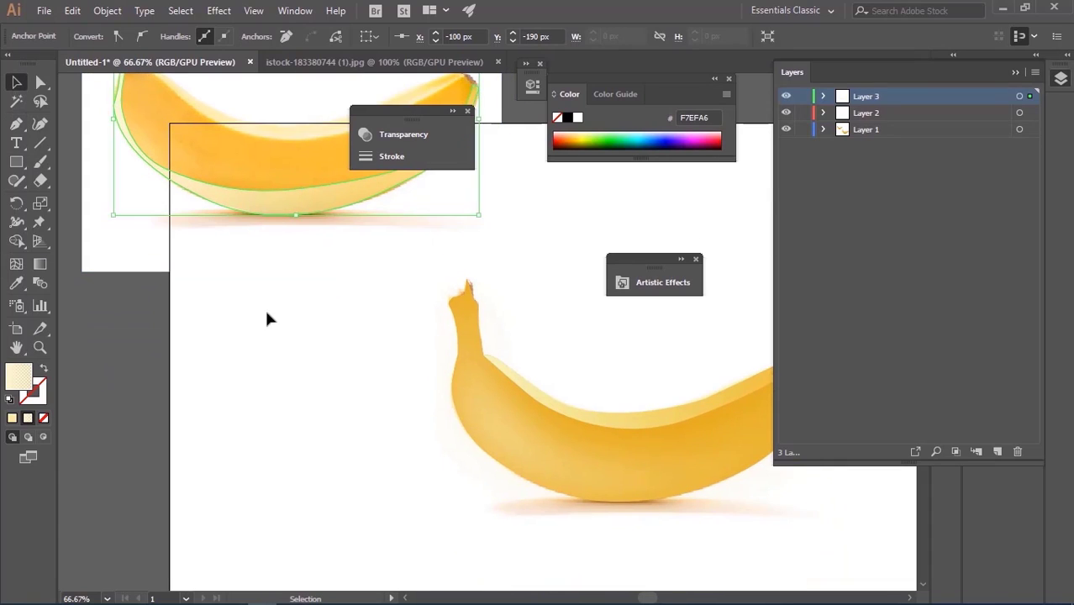
click(17, 284)
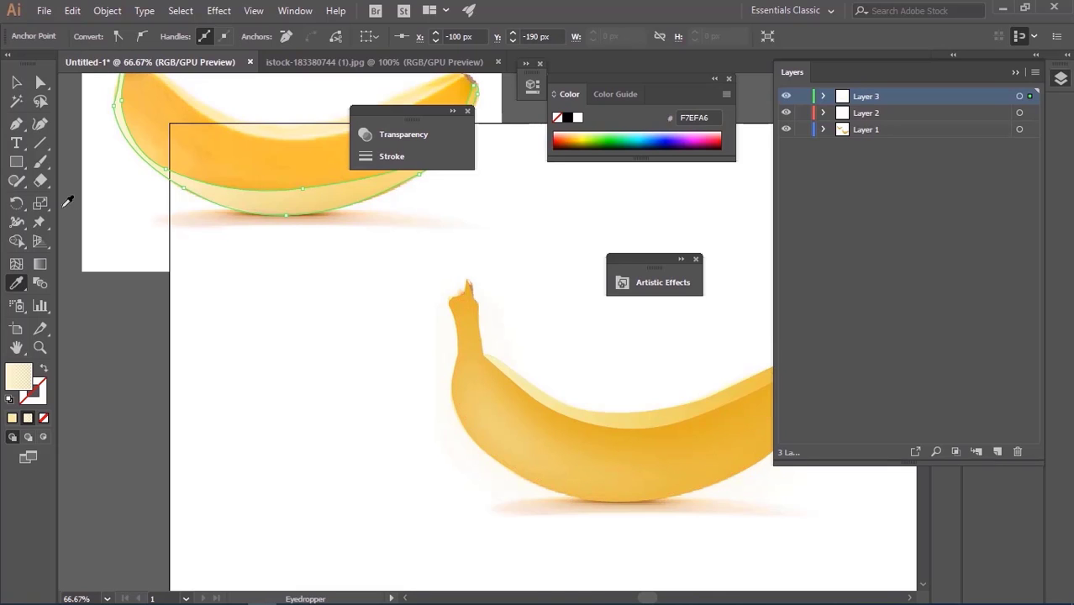
double_click(22, 375)
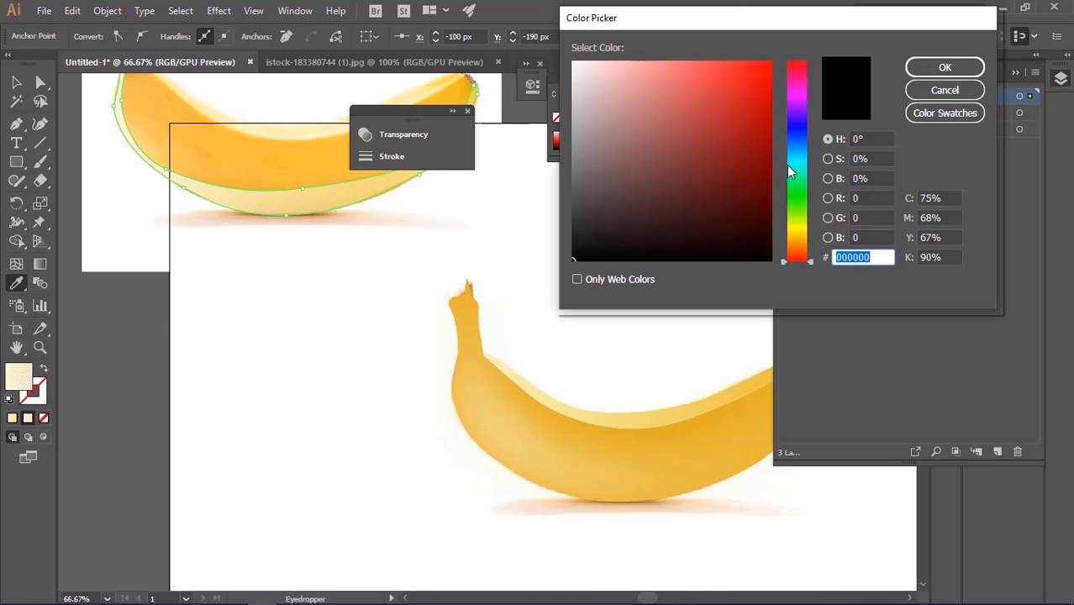
click(794, 227)
mouse_move(636, 167)
mouse_down()
mouse_move(647, 106)
mouse_move(670, 93)
mouse_move(710, 151)
mouse_move(601, 214)
mouse_up()
click(925, 71)
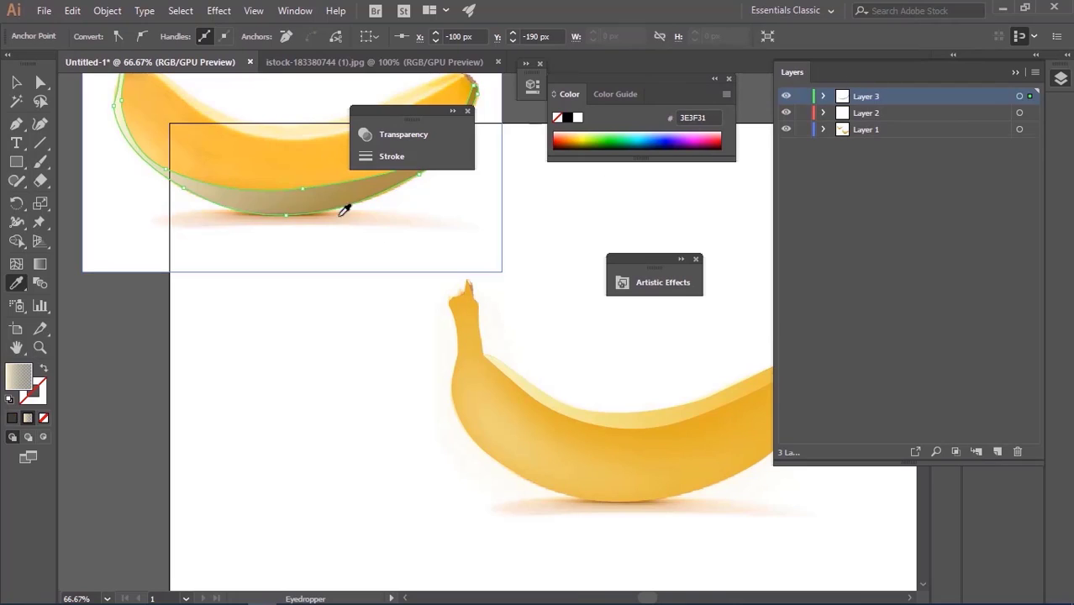
- Move the shading shape clear of the photo banana and fill it with the darker orange CA940F sampled from the banana's underside
click(17, 82)
drag(250, 212, 258, 307)
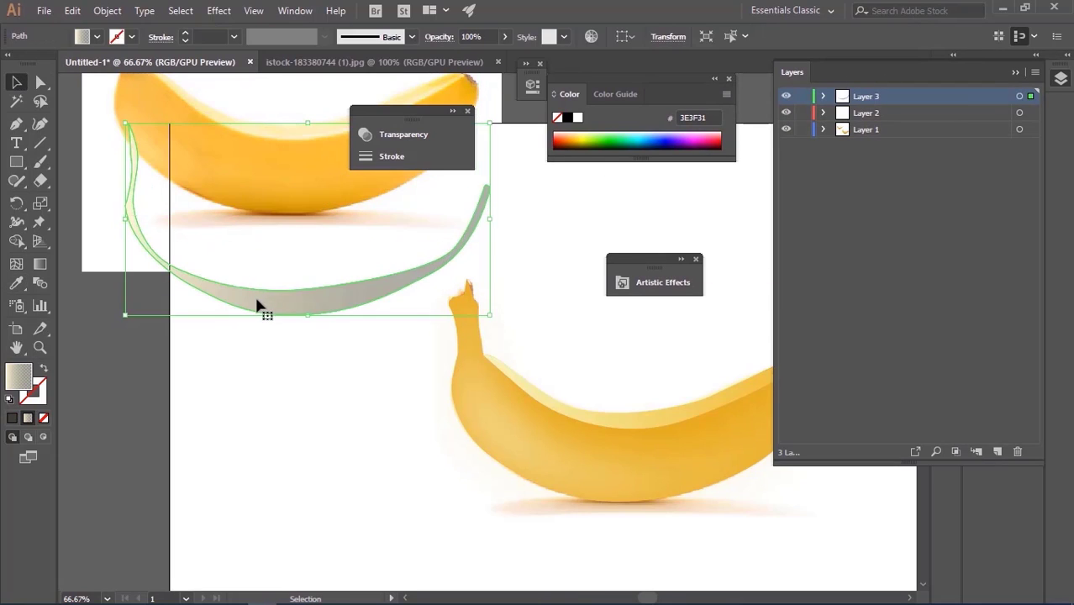
click(16, 285)
click(285, 204)
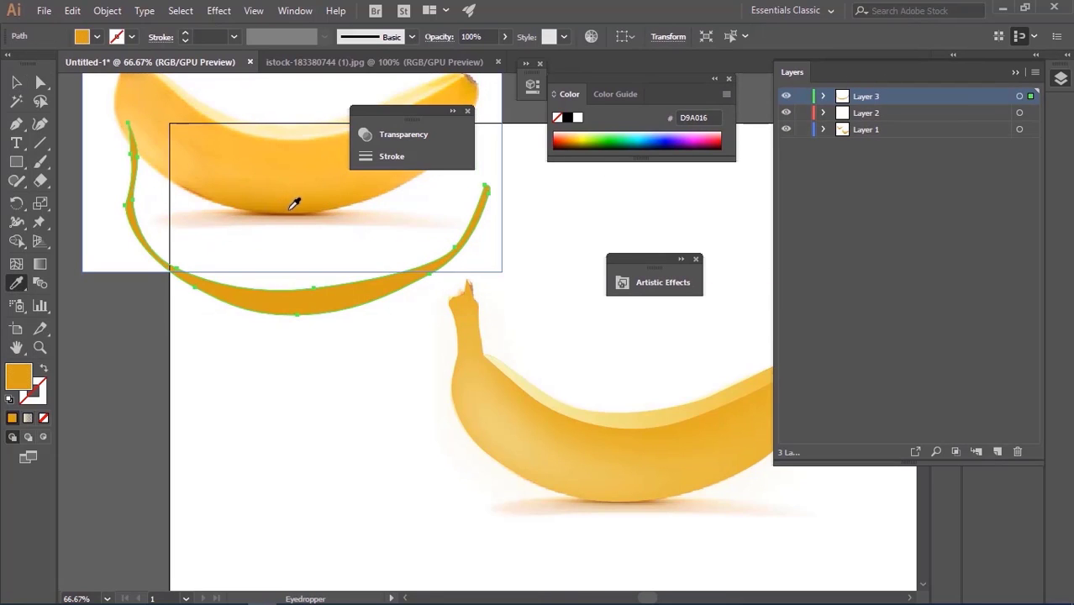
click(294, 204)
- Set the shading shape's opacity to 67% and move it onto the lower edge of the illustrated banana
drag(471, 59, 488, 59)
key(v)
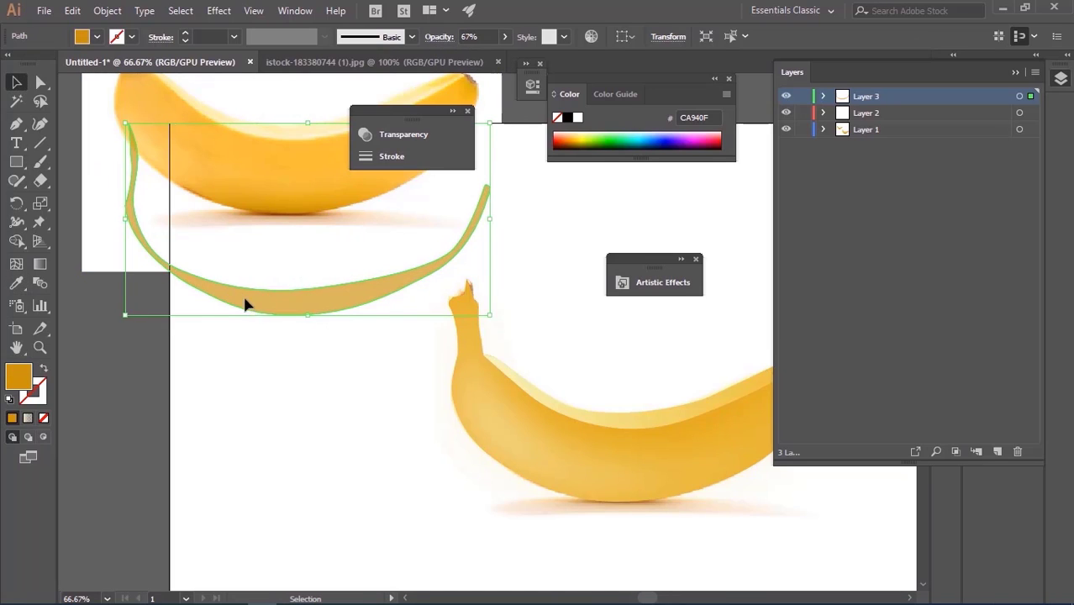
drag(248, 303, 576, 488)
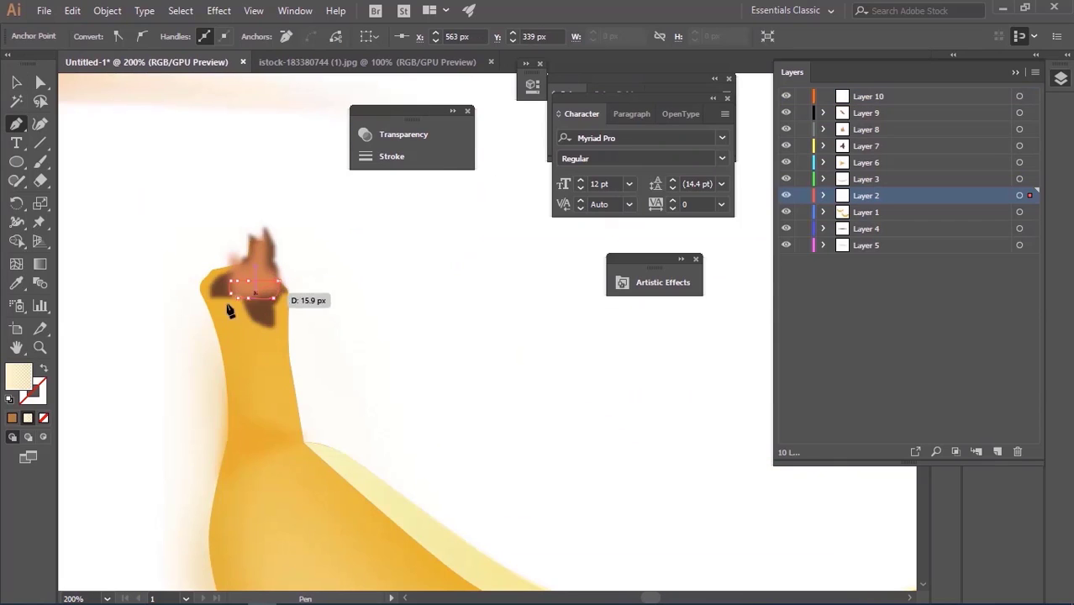
- Fill the small shape drawn across the stem's tip with dark brown 281002
key(v)
double_click(22, 383)
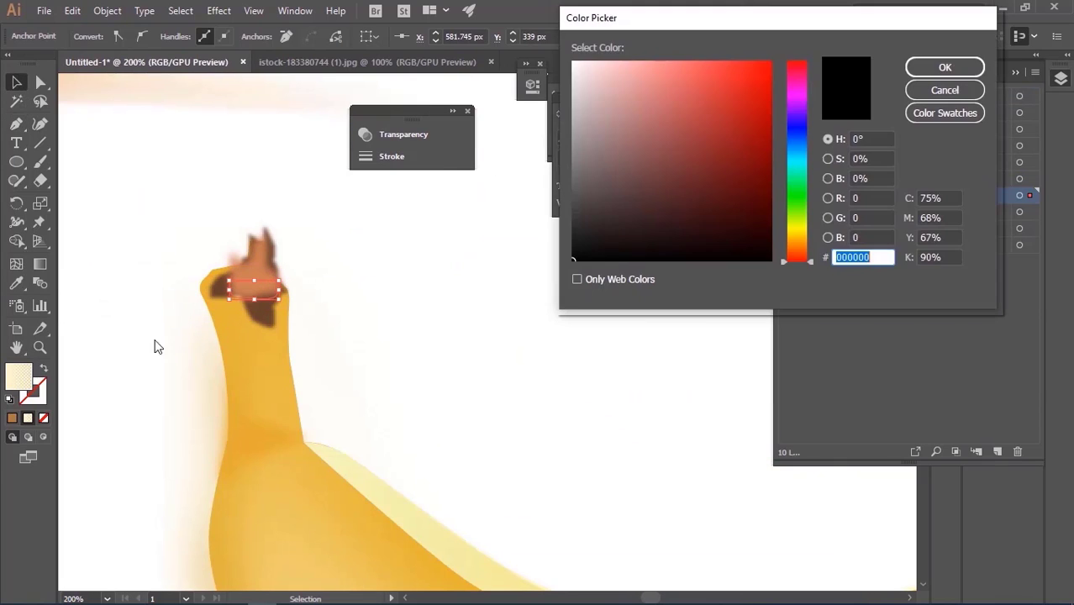
click(755, 215)
click(762, 230)
click(799, 242)
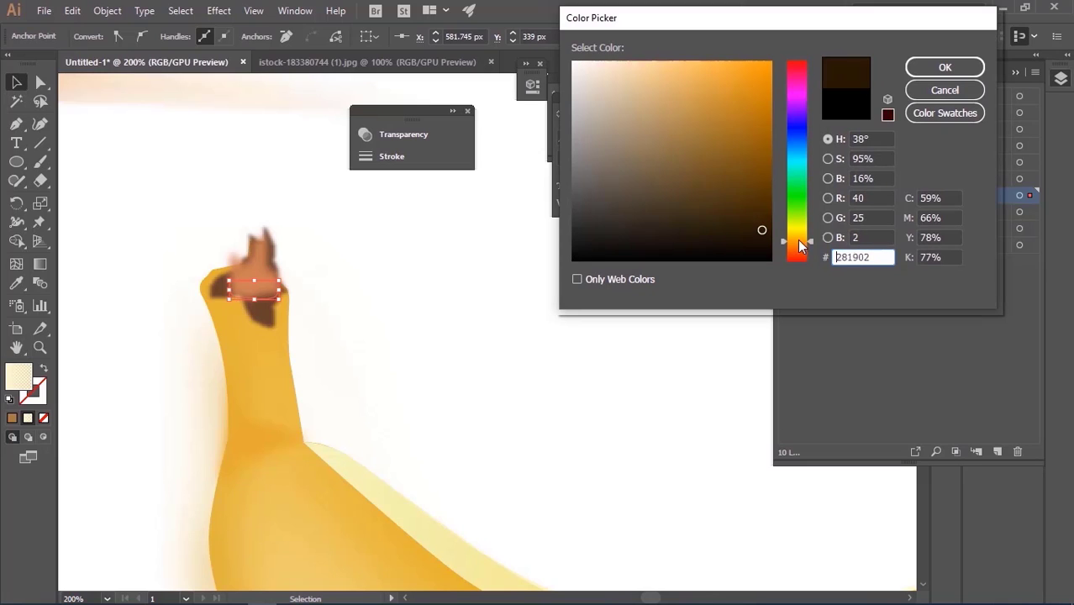
click(782, 250)
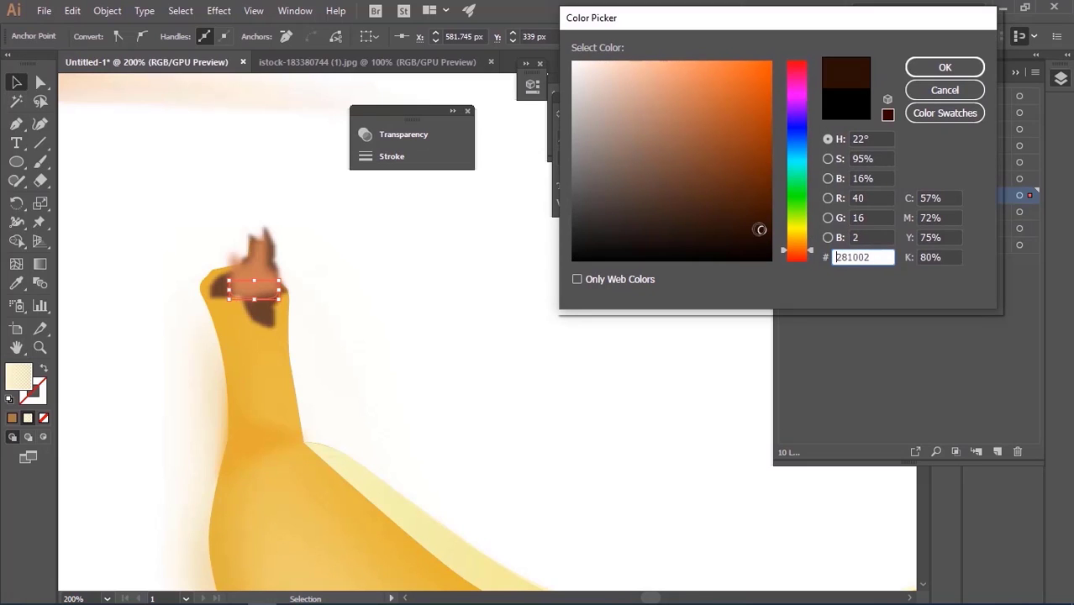
click(945, 67)
- Move Layer 2 with the dark stem shape to the top of the layer stack, above Layer 10
drag(891, 195, 906, 97)
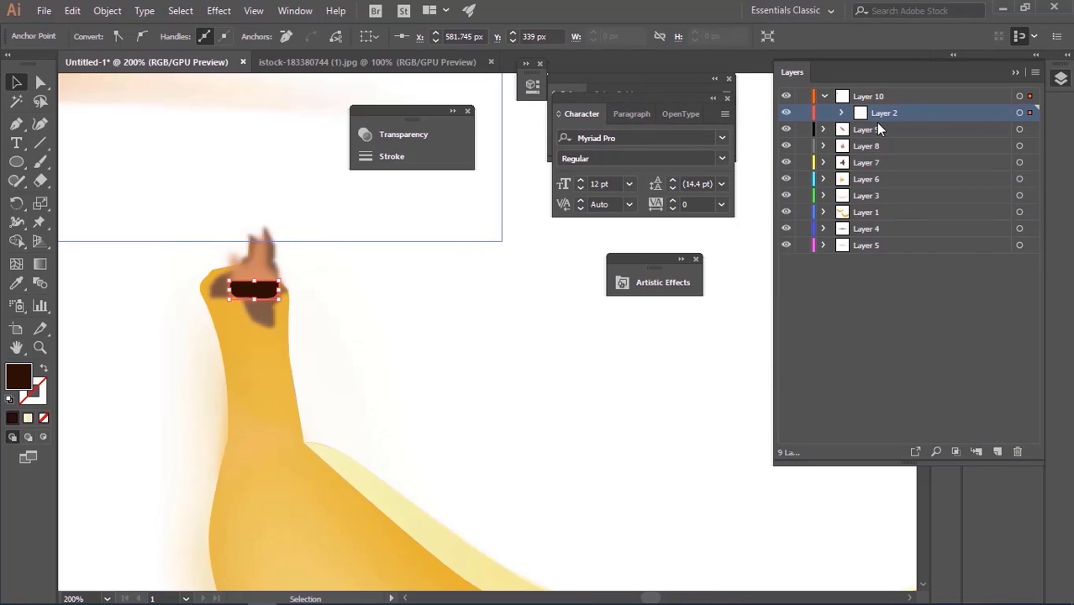
key(ctrl+z)
drag(885, 200, 853, 101)
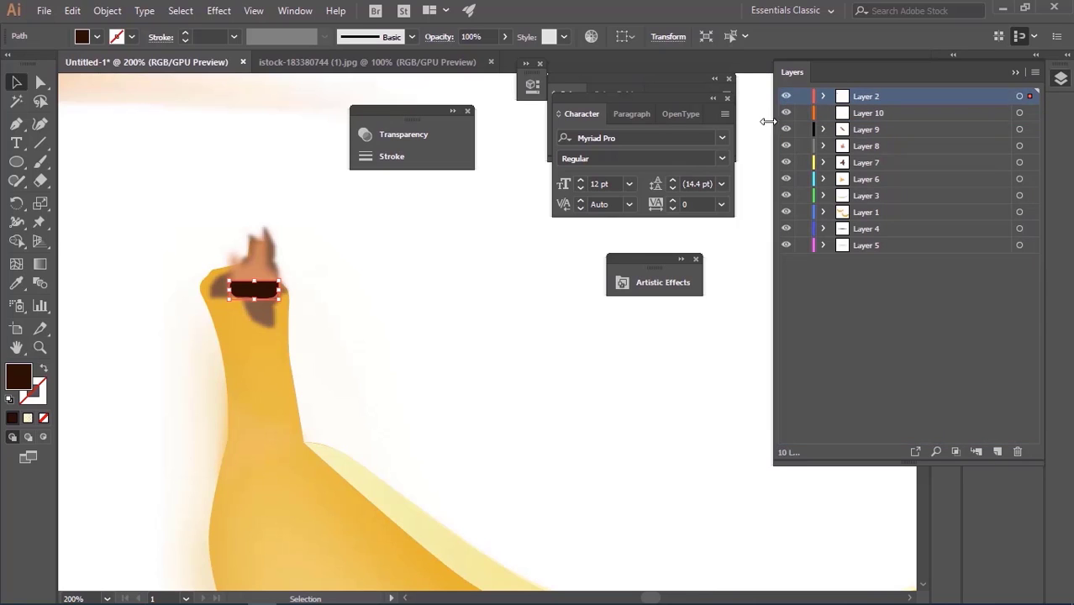
- Apply a slight Gaussian Blur to the dark brown stem shape
click(218, 10)
mouse_move(240, 271)
click(454, 273)
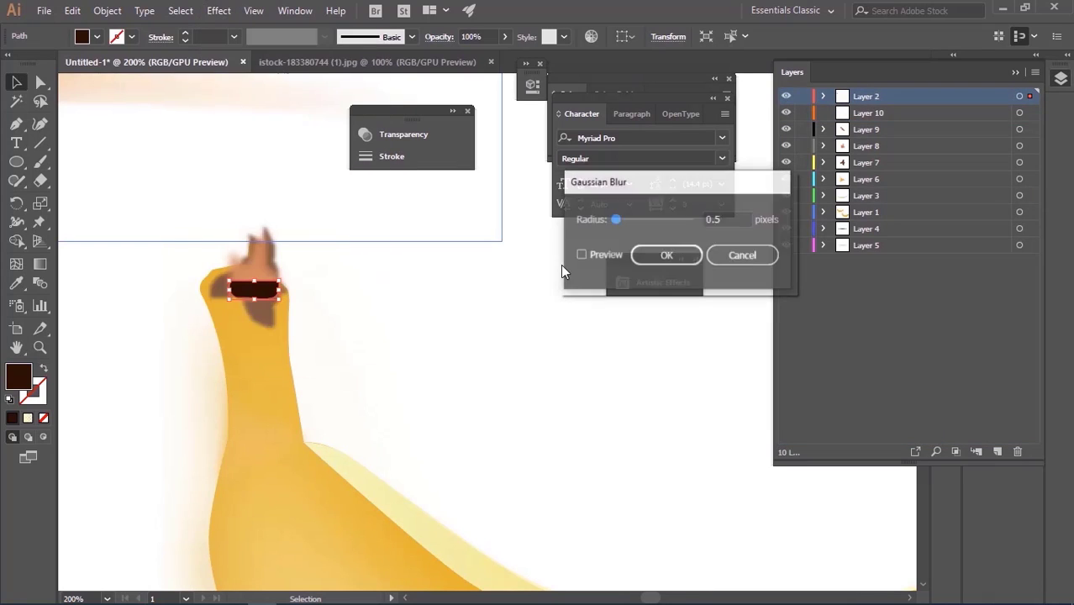
drag(615, 218, 625, 218)
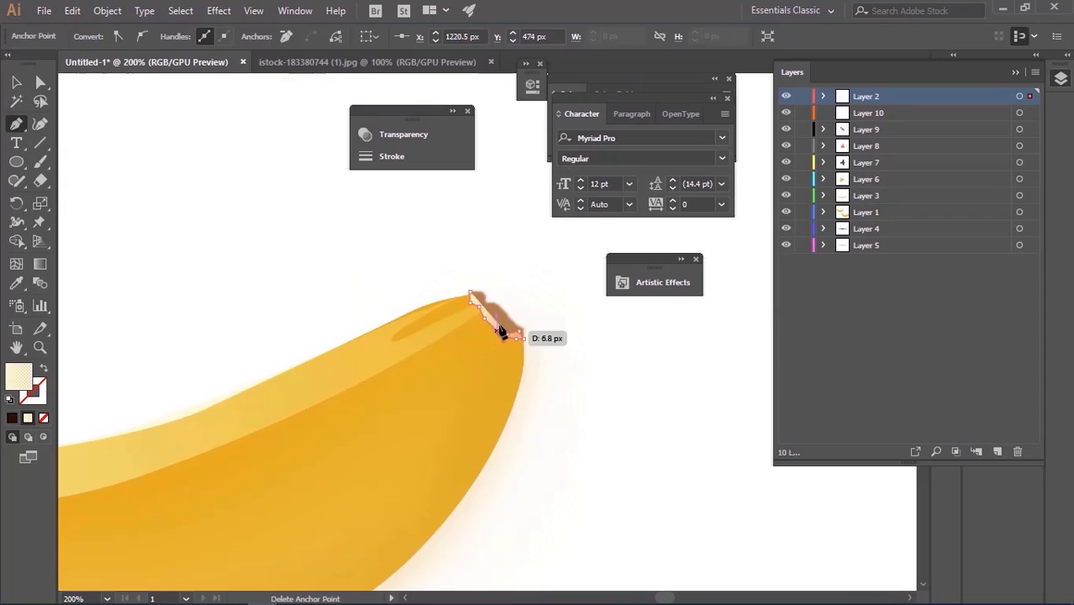
- Close the jagged path along the inner edge of the banana's blossom end and fill it with dark brown 281002
click(471, 292)
key(space)
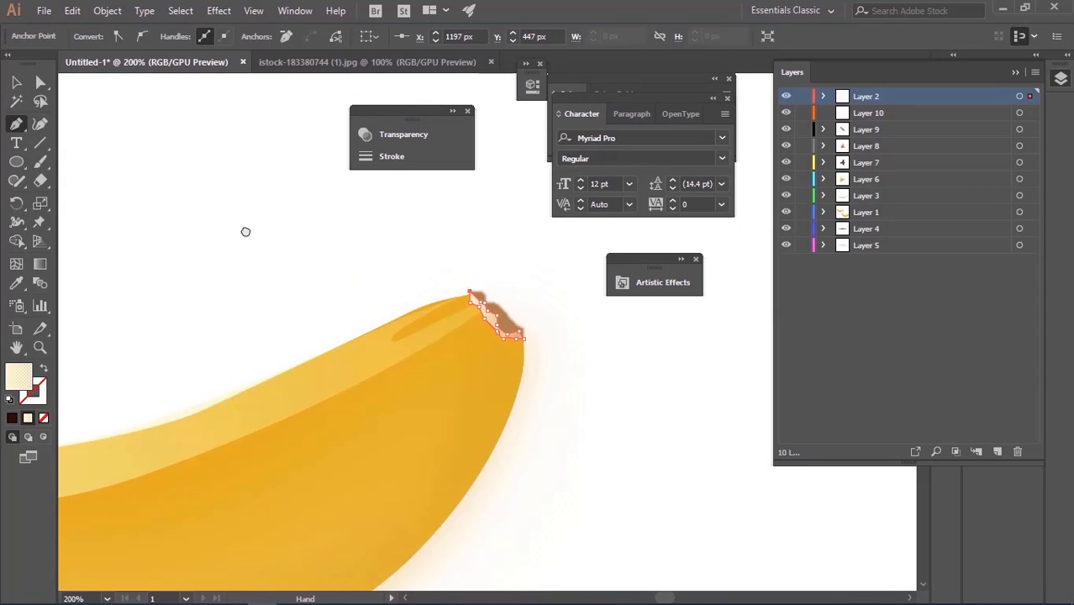
drag(245, 233, 466, 296)
click(12, 419)
- Soften the dark brown blossom-end shape with a slight Gaussian Blur and deselect it
click(218, 10)
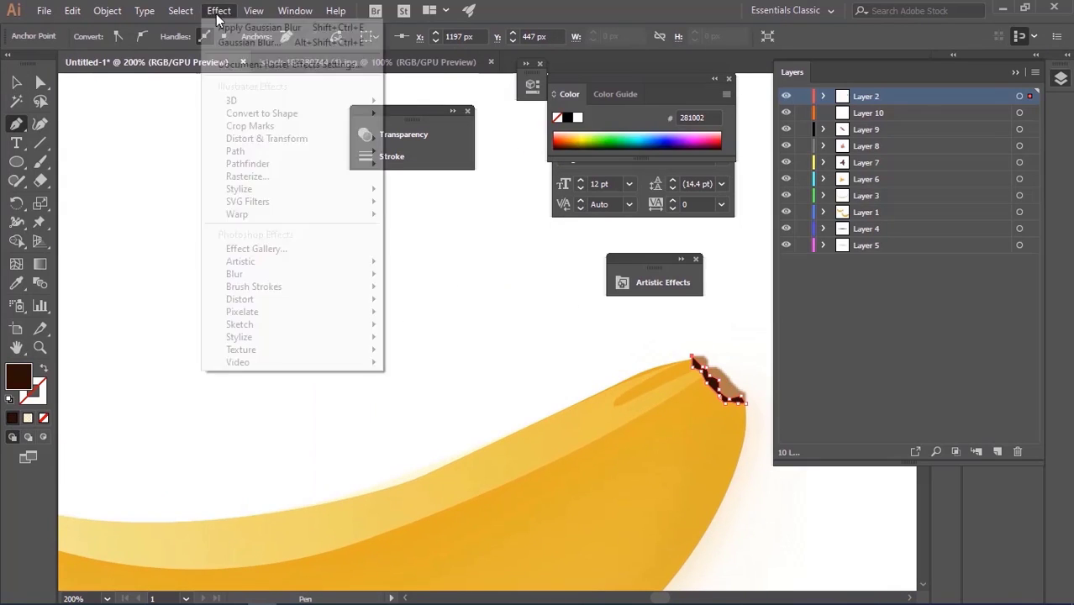
mouse_move(252, 274)
click(437, 278)
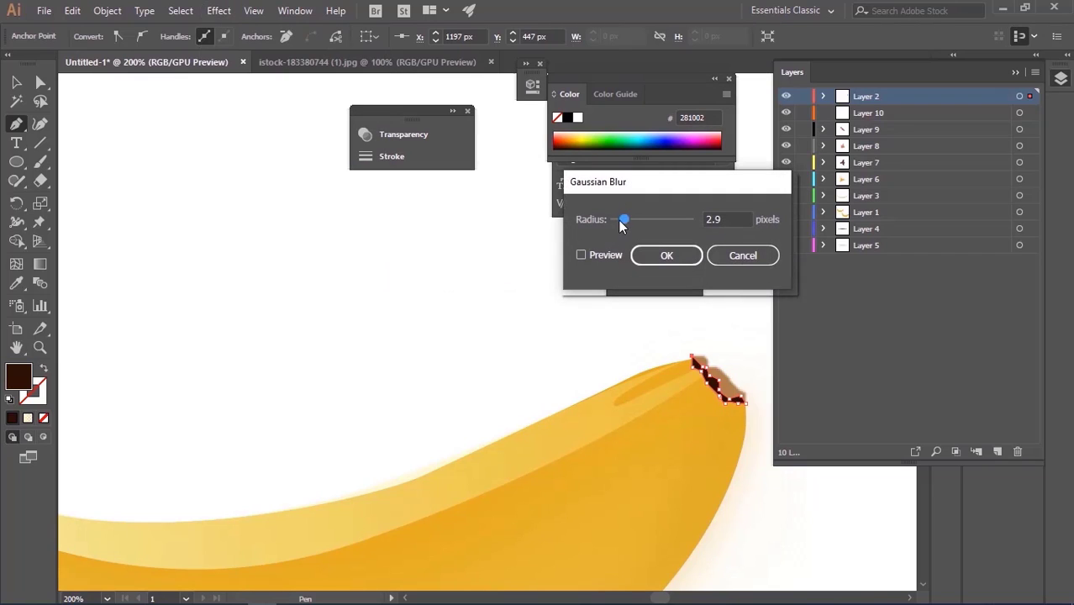
drag(622, 222, 616, 221)
click(581, 255)
click(665, 256)
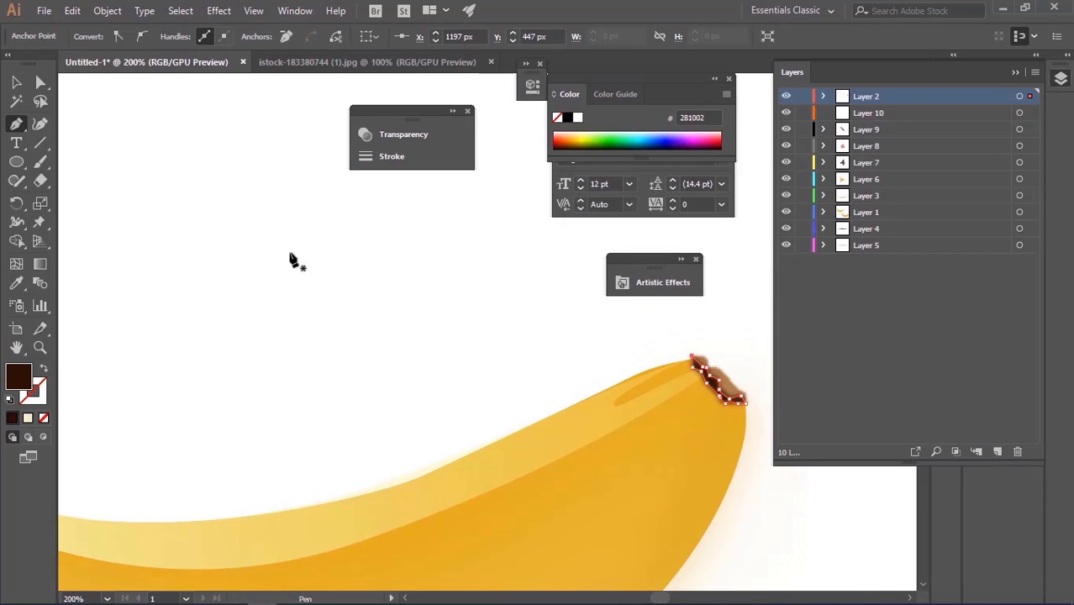
key(v)
click(498, 290)
- Delete the reference banana photo and move the whole illustrated banana slightly right to the middle of the artboard
scroll(505, 307, down, 5)
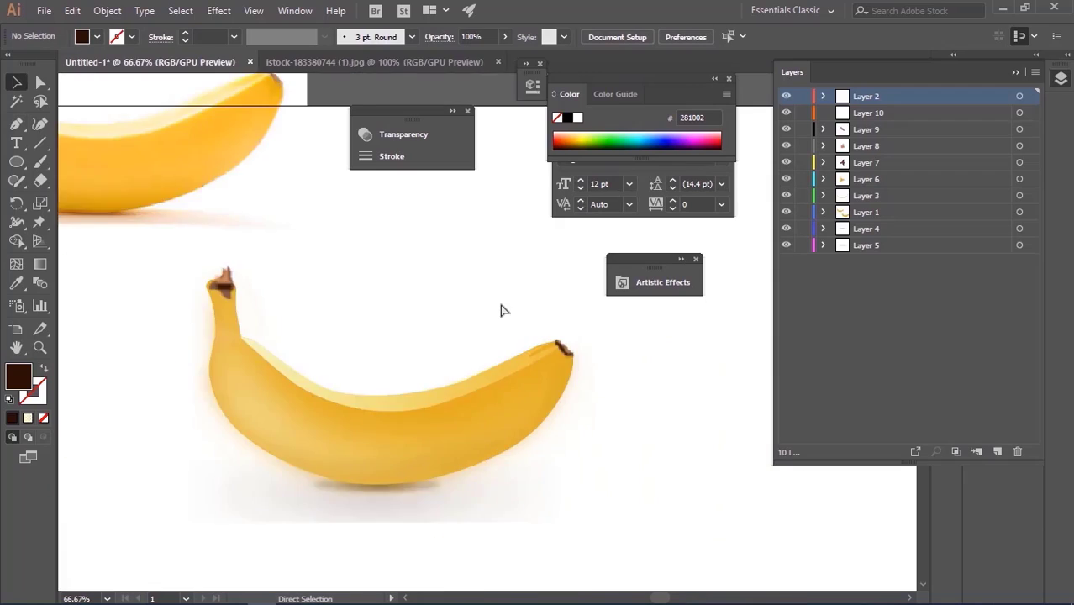
drag(370, 240, 364, 240)
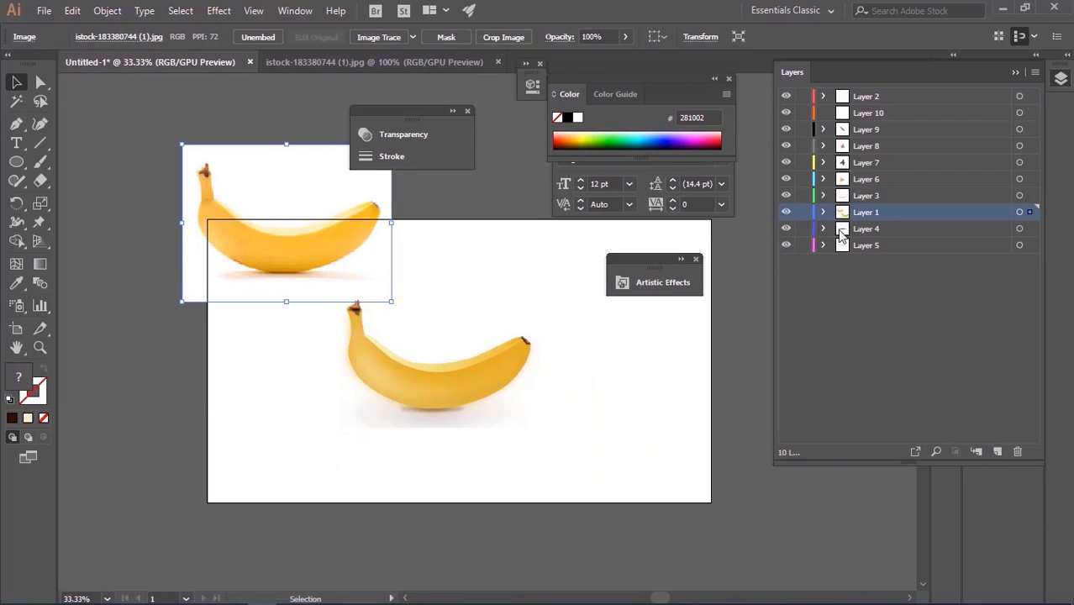
key(Delete)
drag(305, 256, 634, 510)
drag(428, 379, 460, 379)
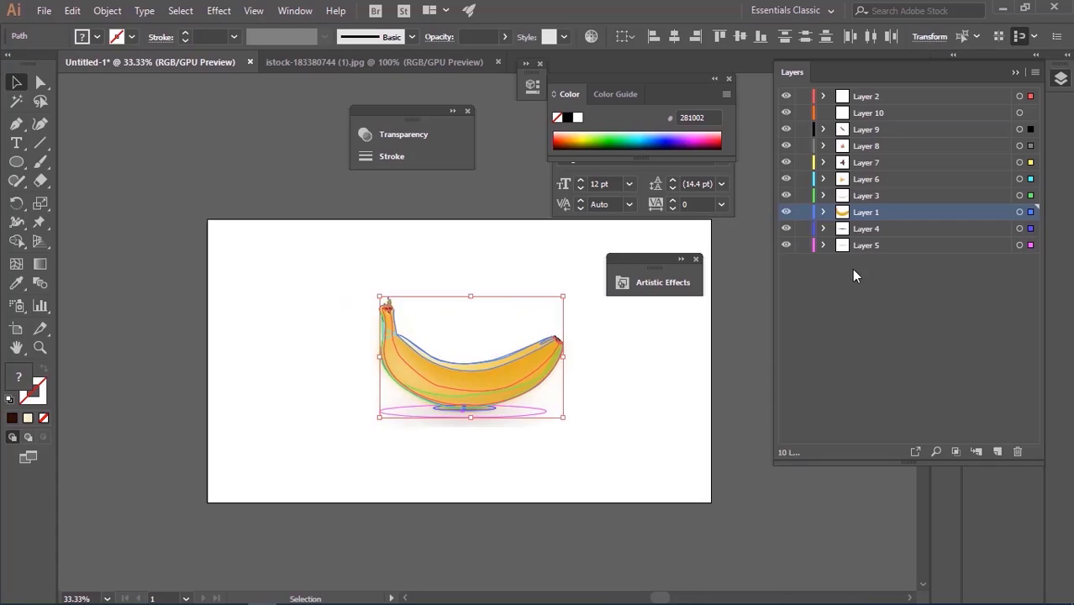
- Group the banana artwork from all ten layers into a single group
click(913, 99)
shift+click(900, 245)
key(ctrl+g)
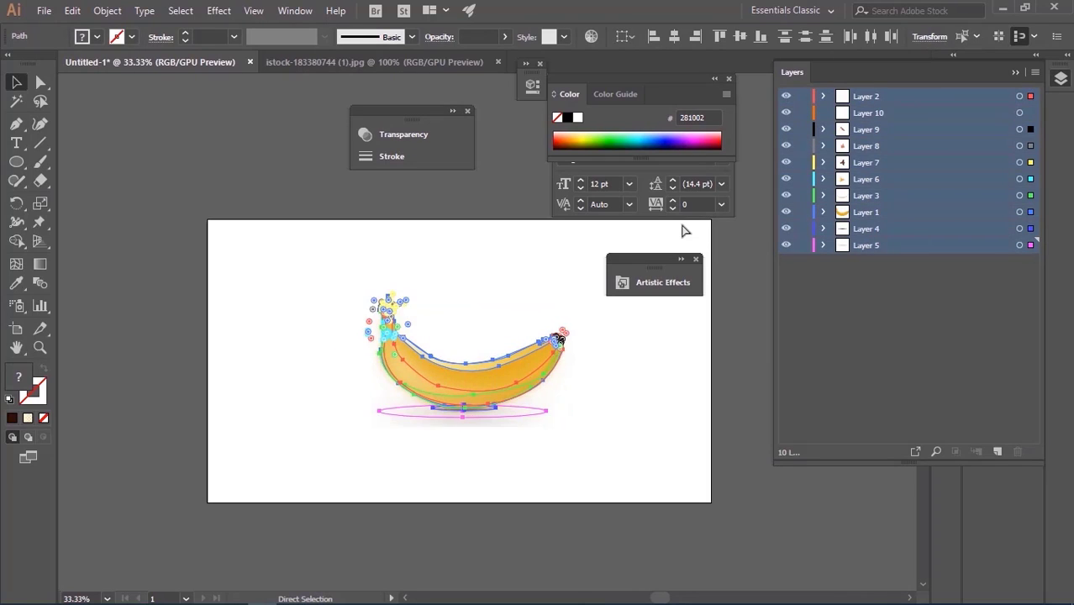
- Delete the nine emptied layers, from Layer 10 down to Layer 5, keeping only Layer 2
click(922, 114)
shift+click(887, 245)
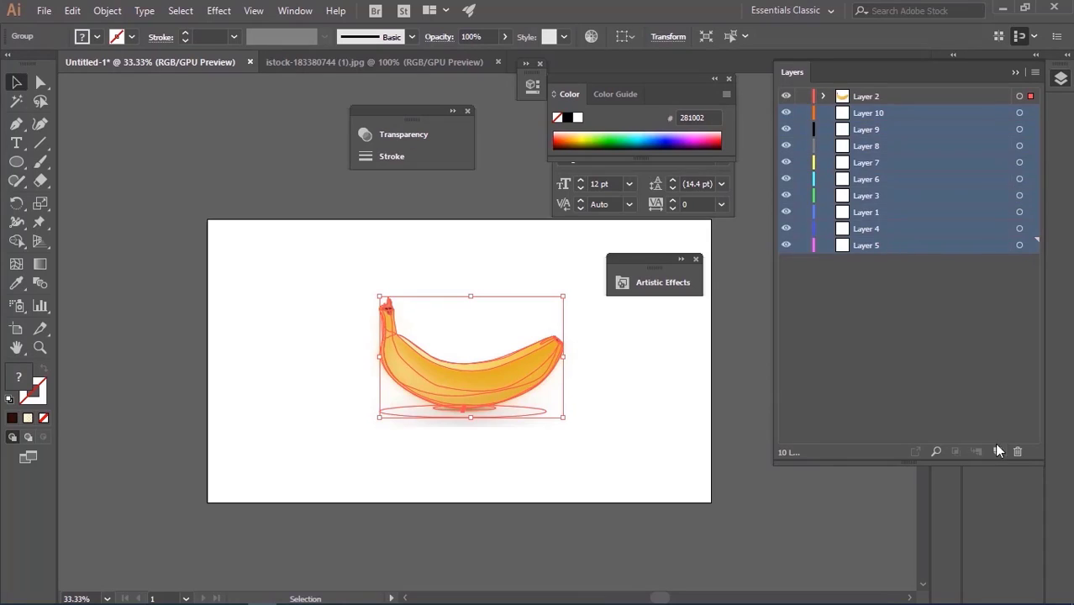
click(1017, 452)
- Create a new layer, place it below the banana's Layer 2 and deselect the artwork
click(998, 452)
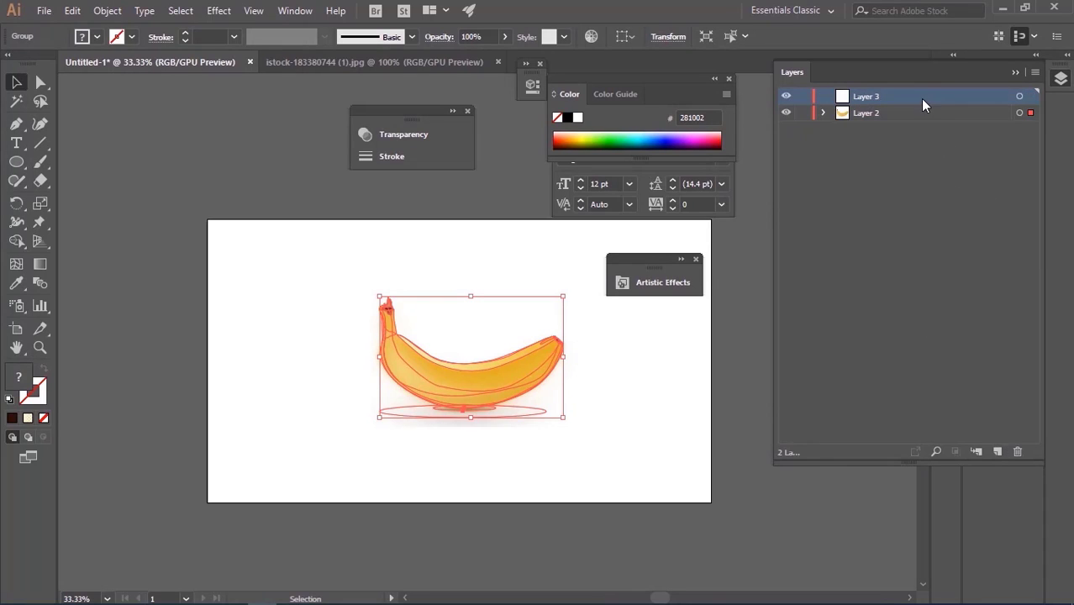
click(916, 116)
click(278, 284)
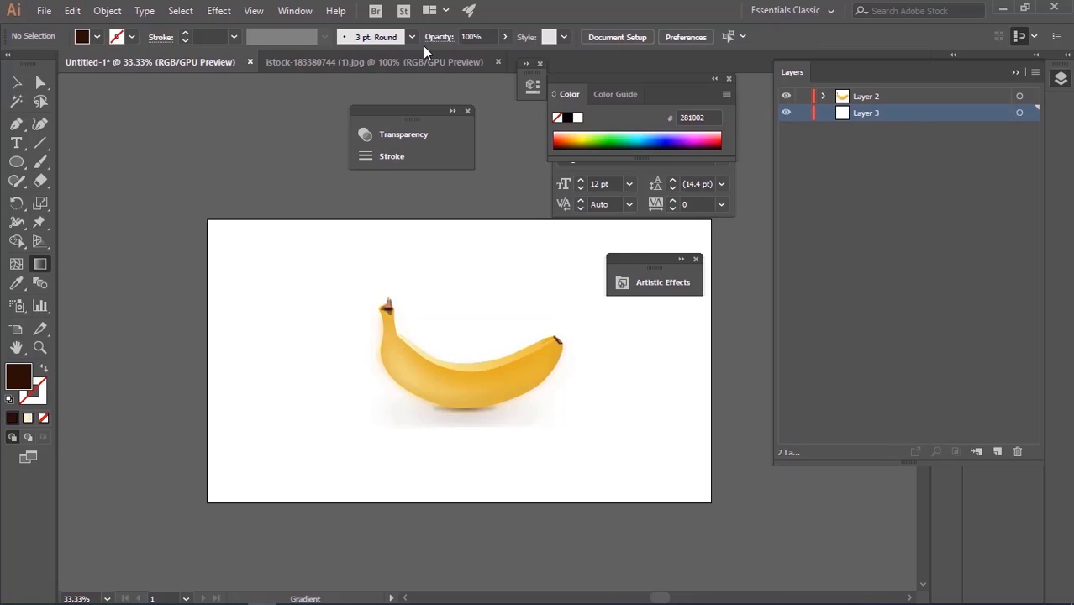
- Open the gradient settings and change the linear gradient's starting colour stop to bright yellow
click(298, 11)
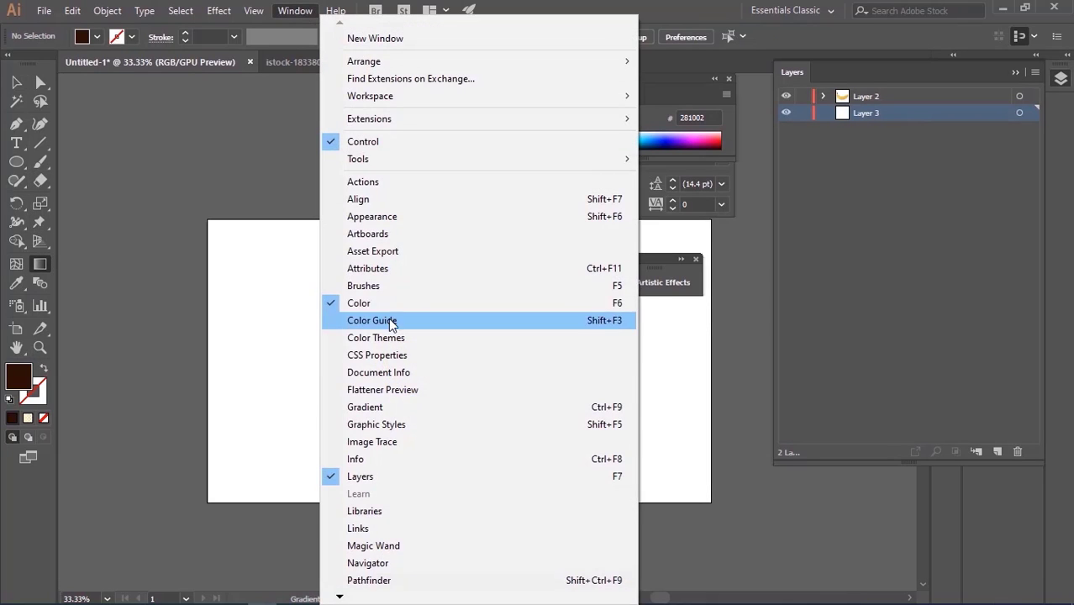
click(379, 409)
click(490, 395)
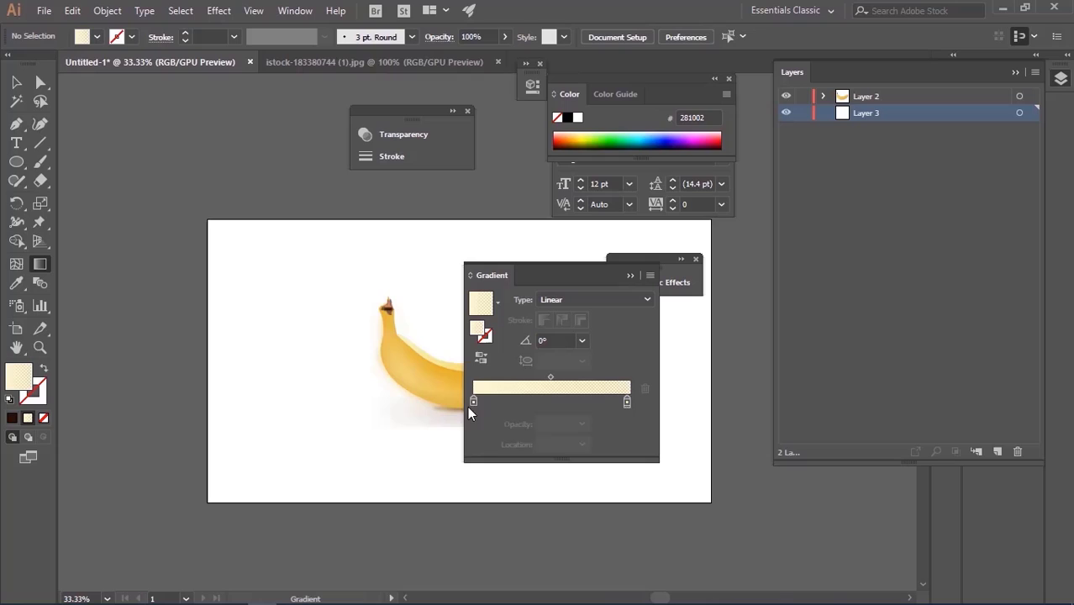
click(579, 135)
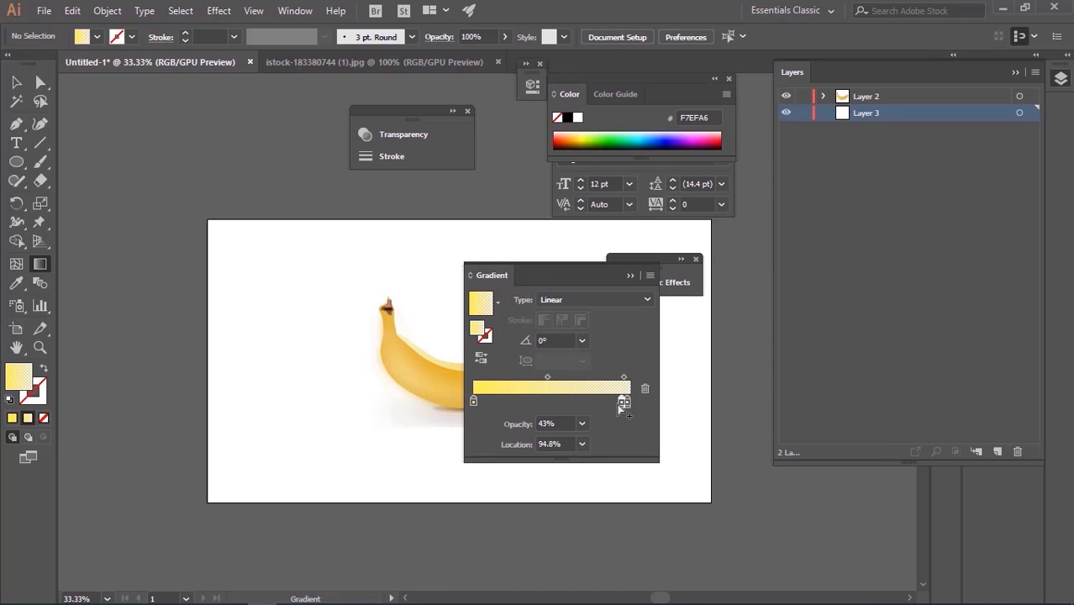
- Remove the extra gradient stop and set the ending stop to yellow FFEE55 at 100% opacity
drag(619, 407, 605, 451)
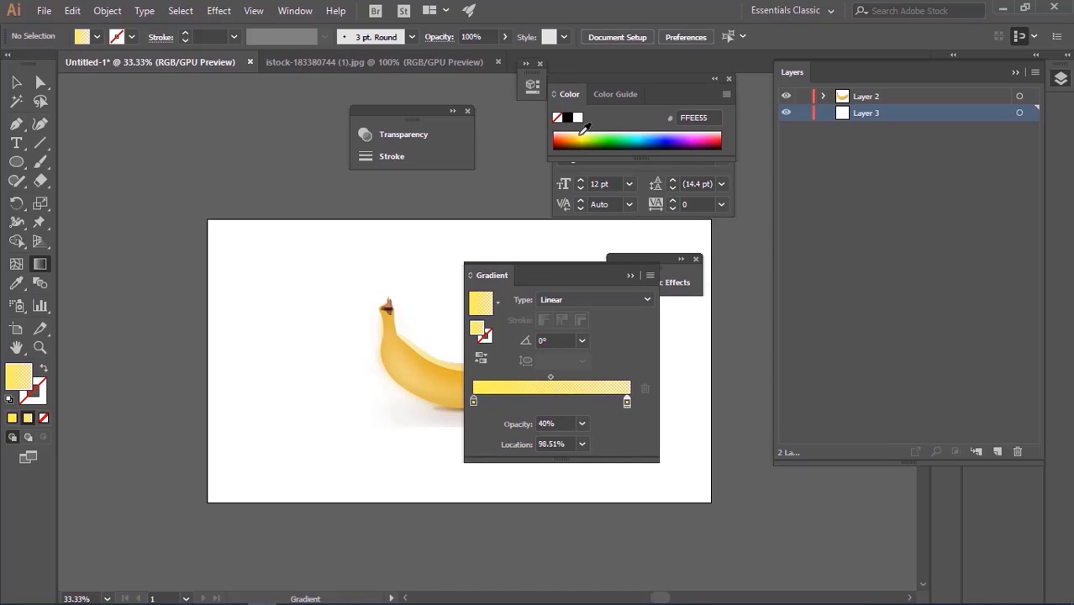
click(582, 424)
click(596, 411)
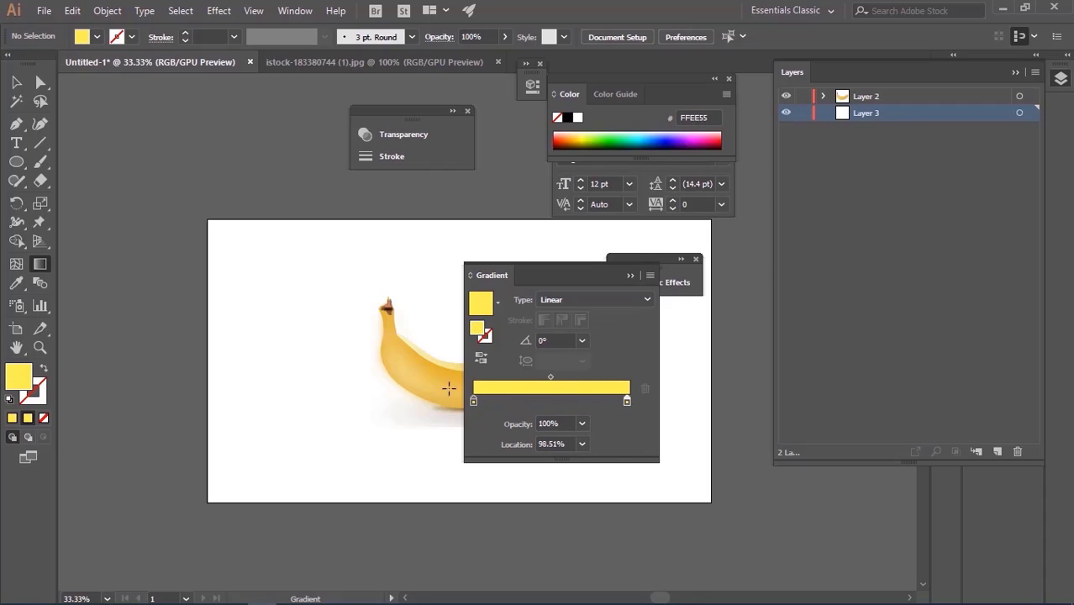
- Set the gradient's ending stop to bright yellow F7F706 at location 99.01% and close the gradient settings
drag(627, 403, 629, 402)
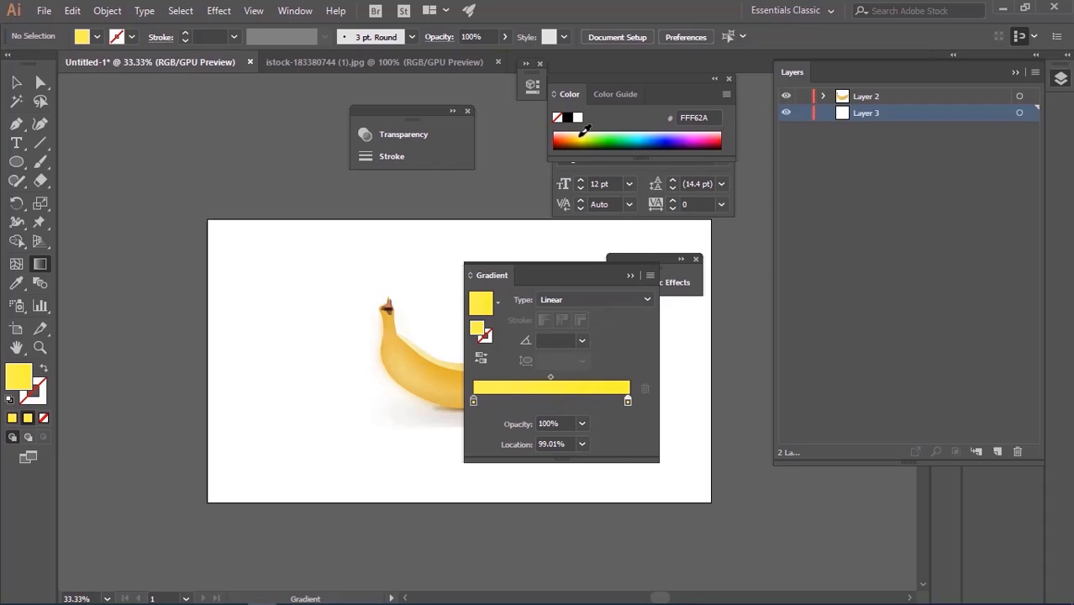
double_click(21, 378)
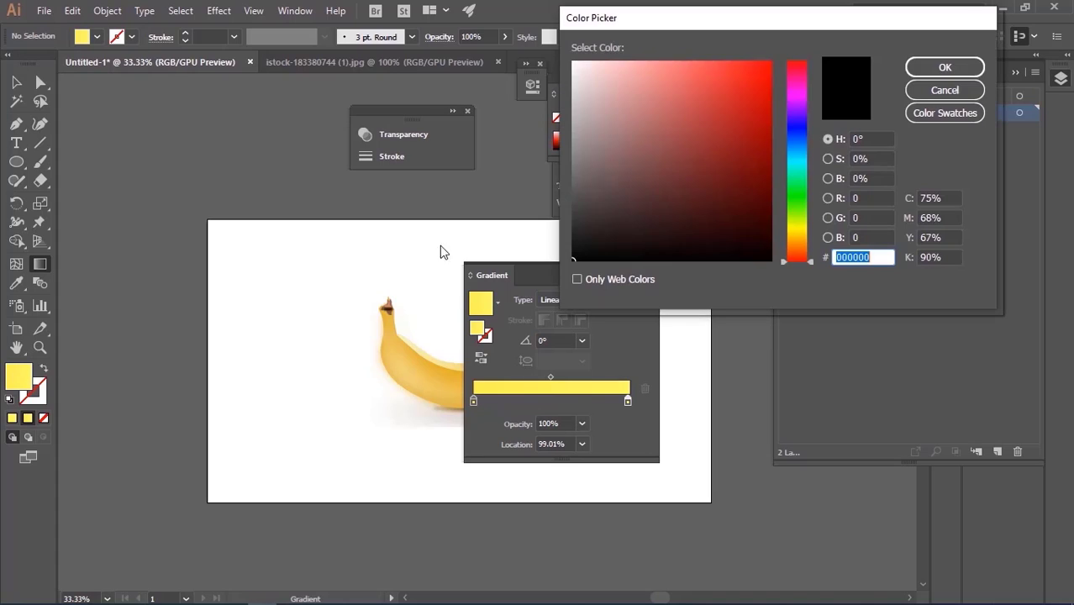
click(801, 229)
click(769, 65)
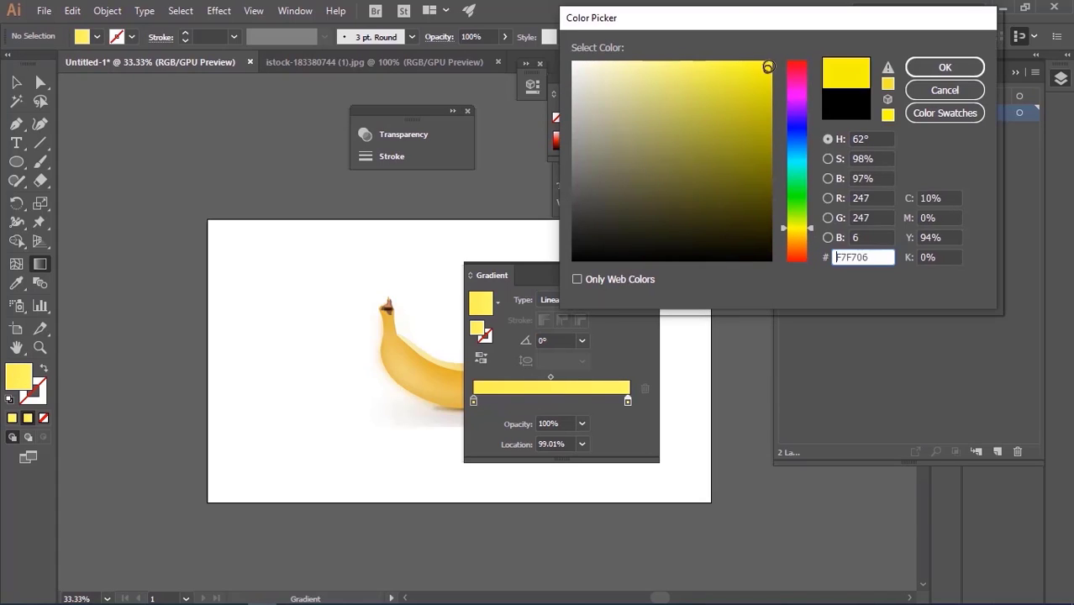
click(933, 70)
click(631, 275)
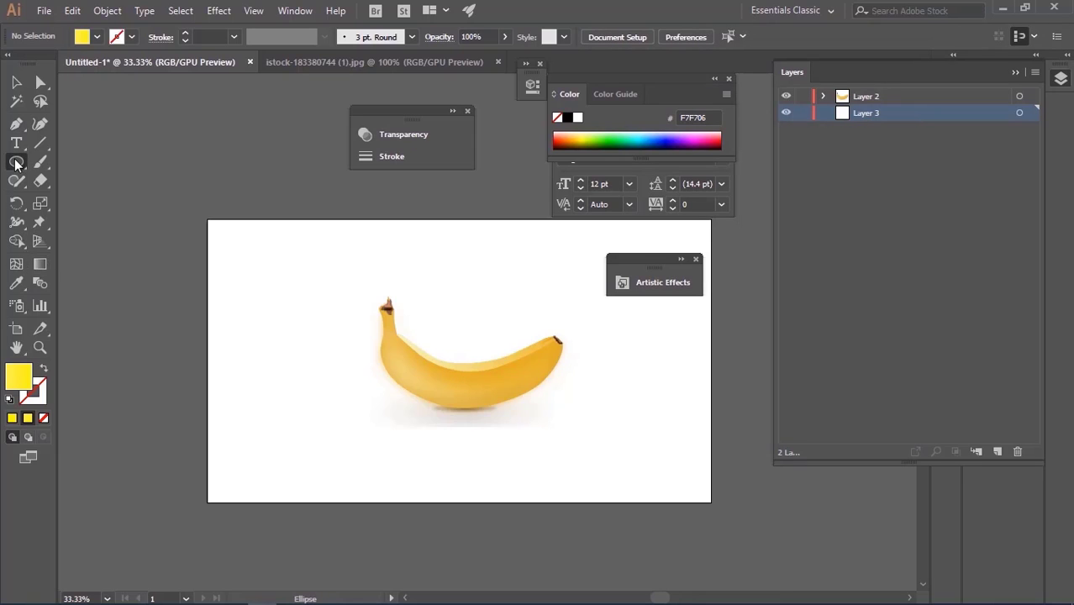
- Draw a rectangle covering the whole artboard on Layer 3 and change its gradient type to Radial
drag(15, 164, 67, 165)
drag(207, 218, 711, 502)
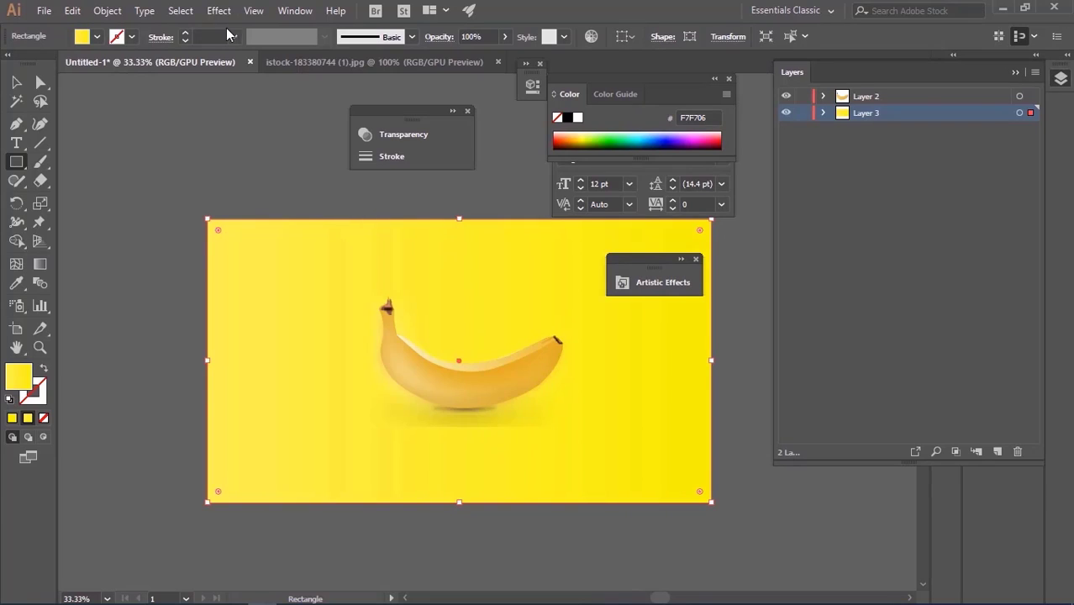
click(296, 10)
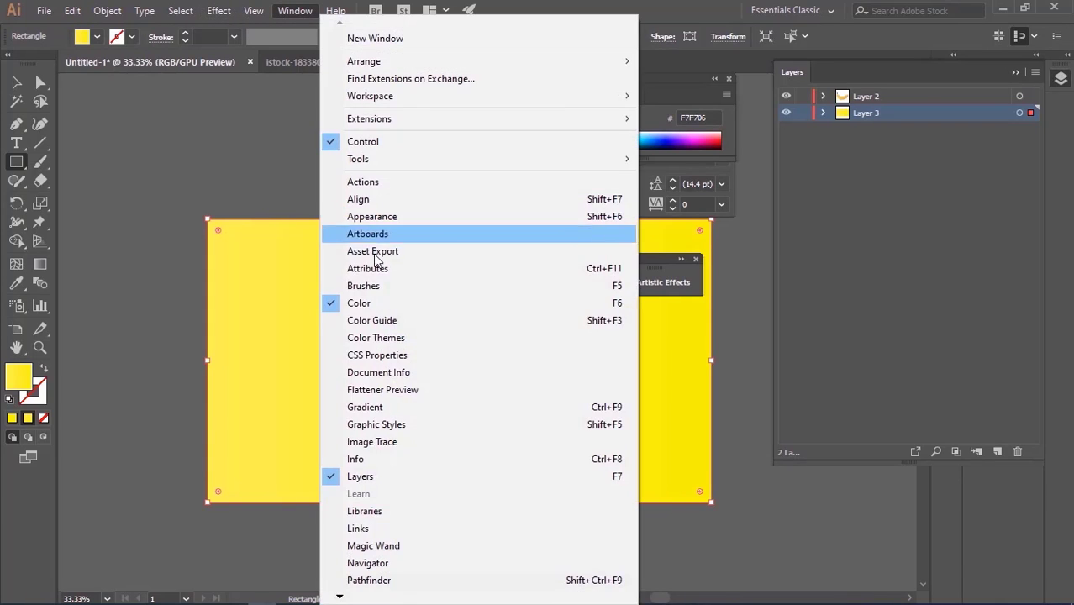
click(385, 339)
click(589, 302)
click(565, 334)
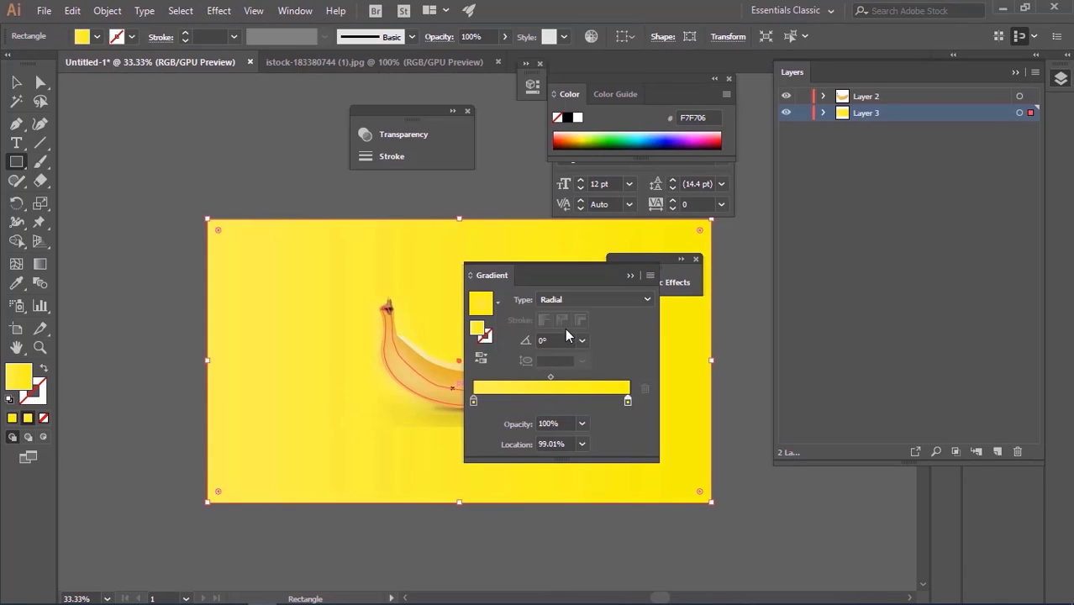
click(632, 276)
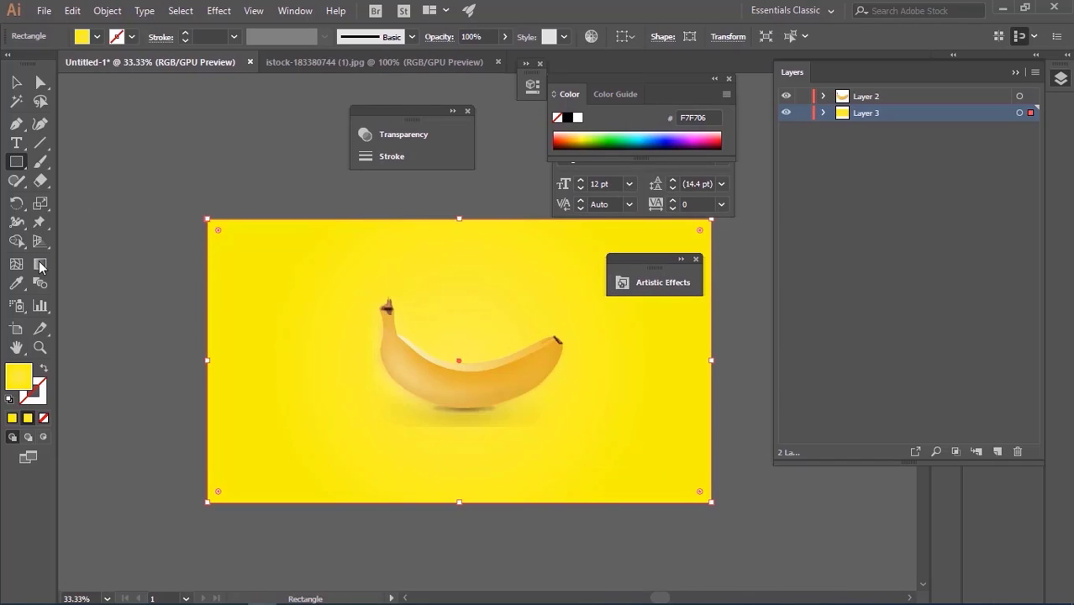
- Change the outer stop of the background's radial gradient to golden orange E9B100
click(296, 11)
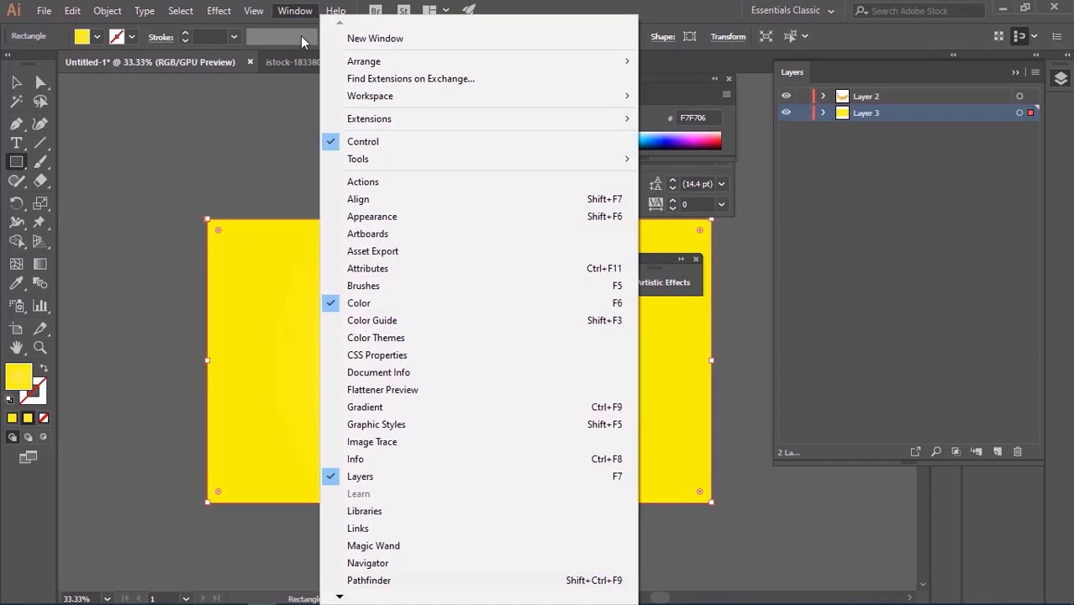
click(361, 406)
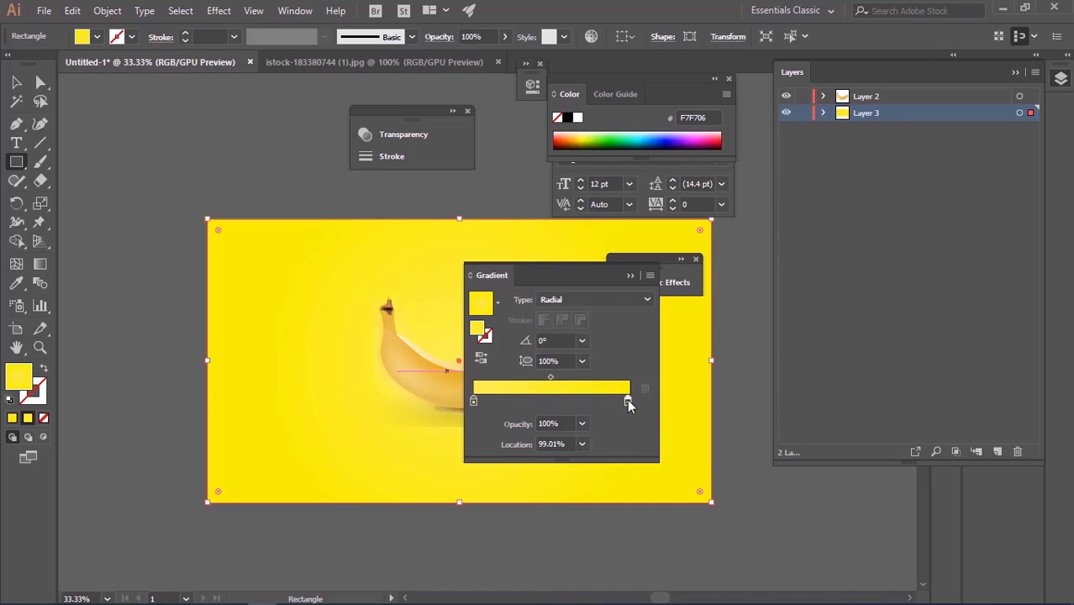
click(580, 135)
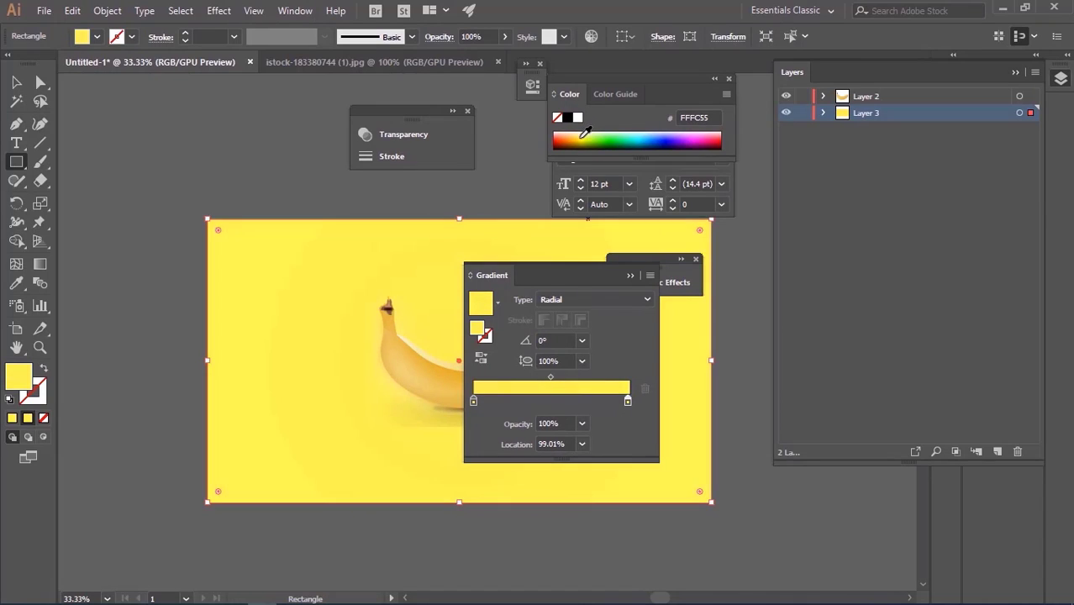
click(584, 131)
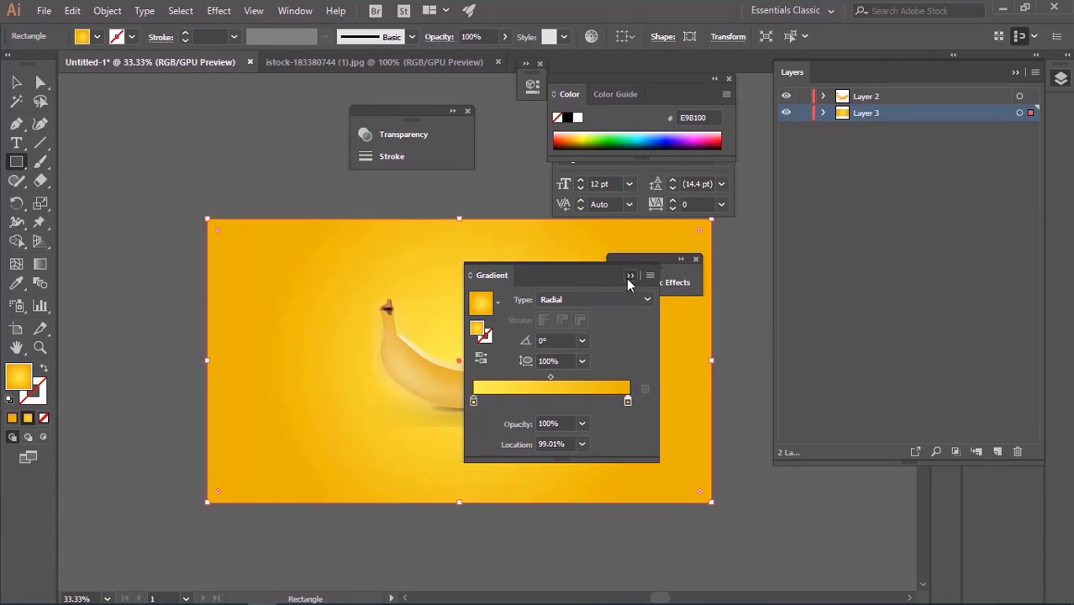
click(629, 276)
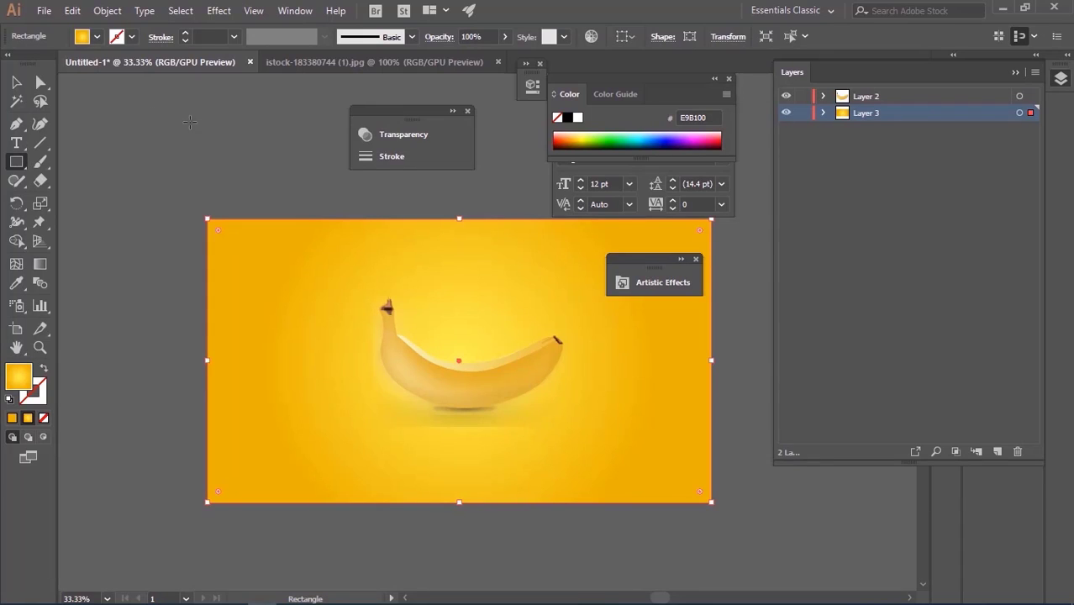
- Try a darker orange D47100 outer stop and a pale yellow FFF86A centre stop on the background gradient, and undo both
click(571, 139)
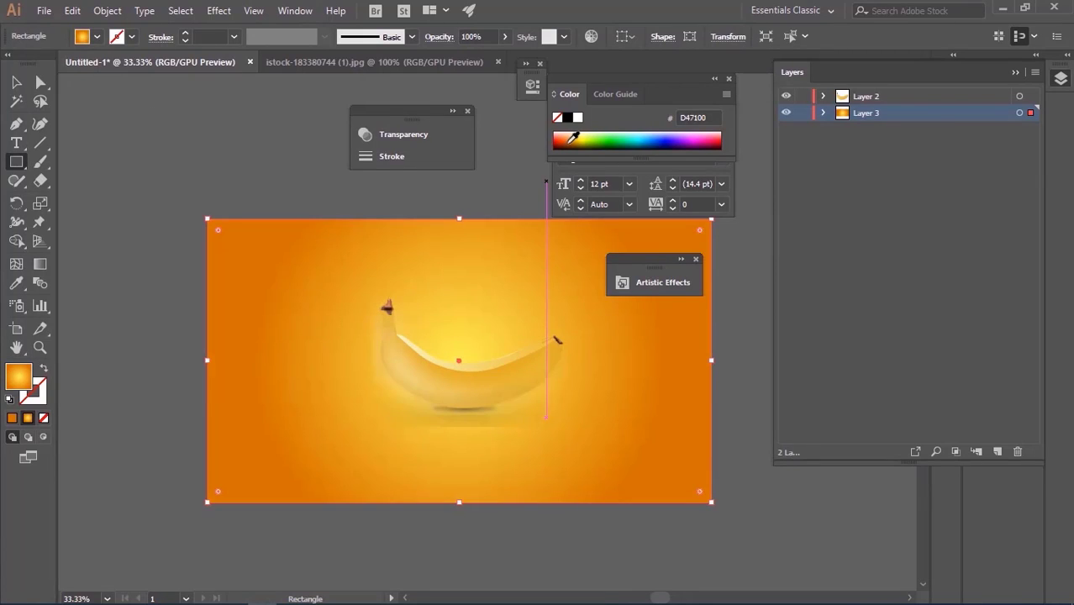
click(295, 11)
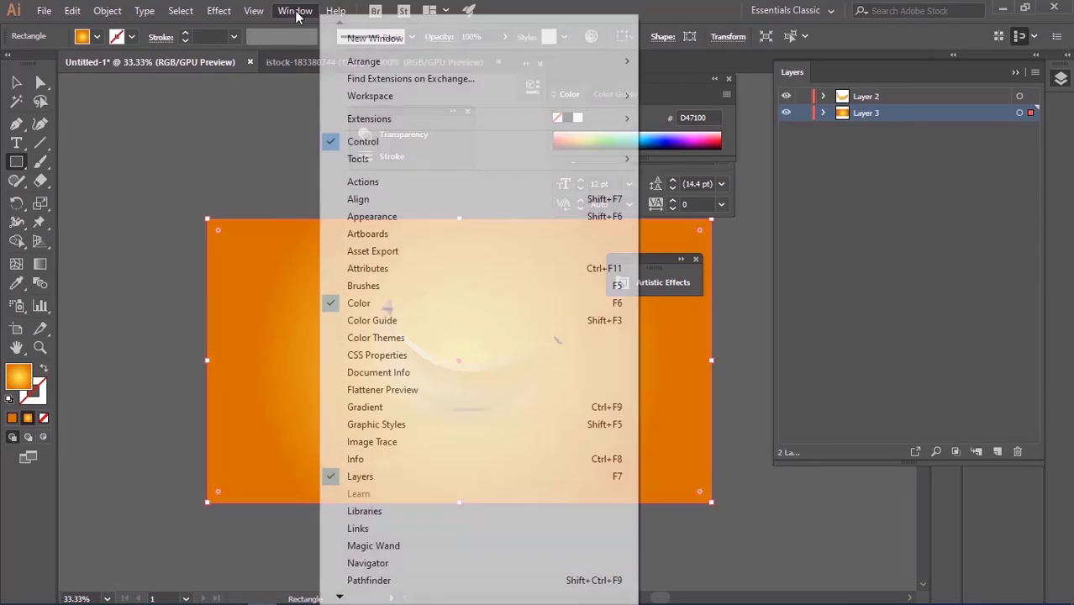
click(348, 403)
click(474, 403)
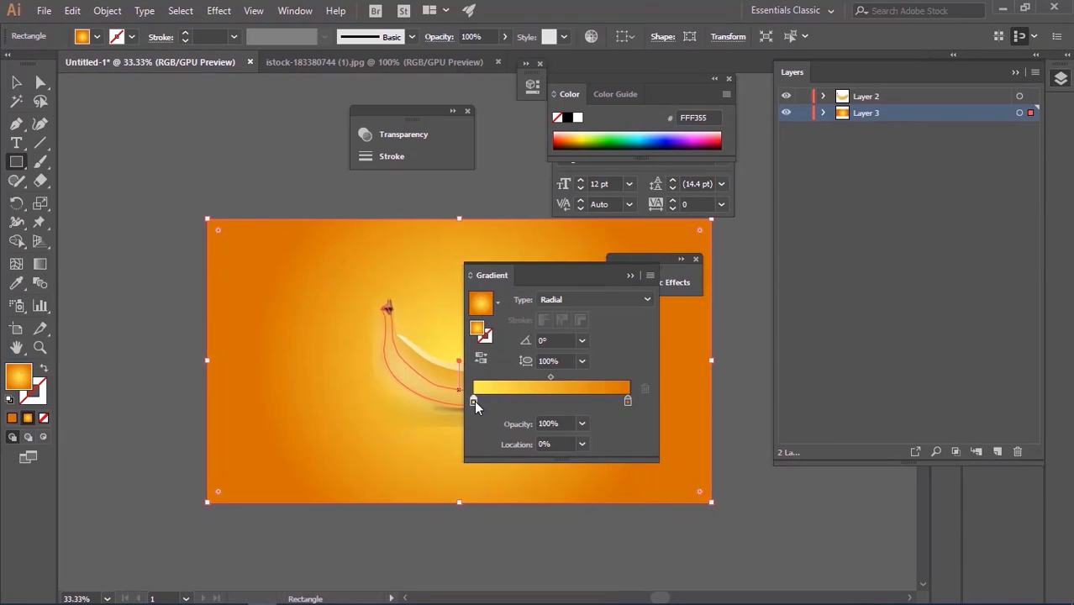
drag(580, 131, 580, 130)
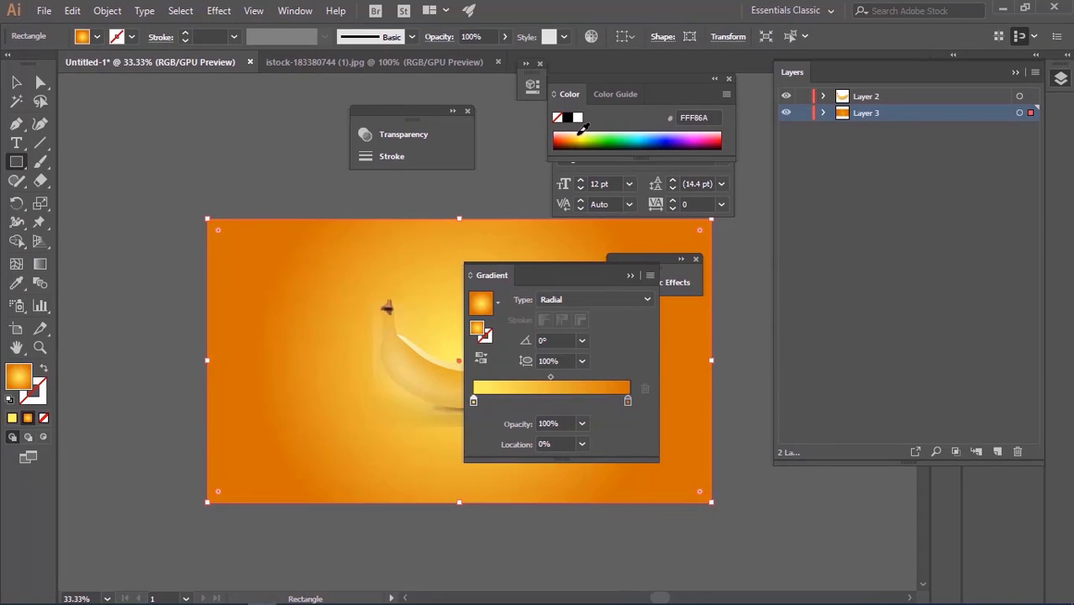
click(653, 267)
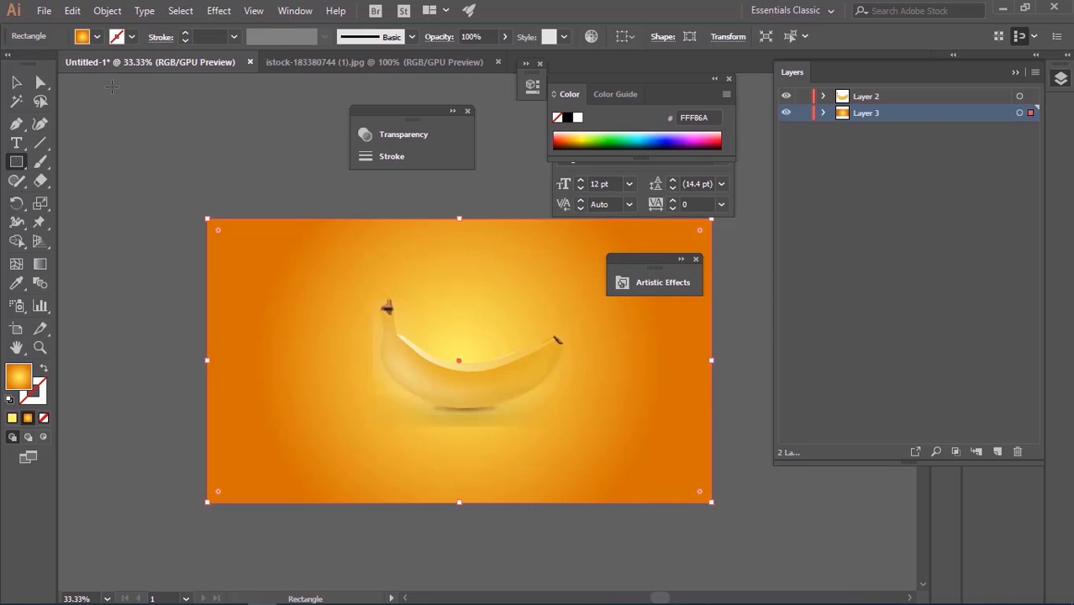
key(ctrl+z)
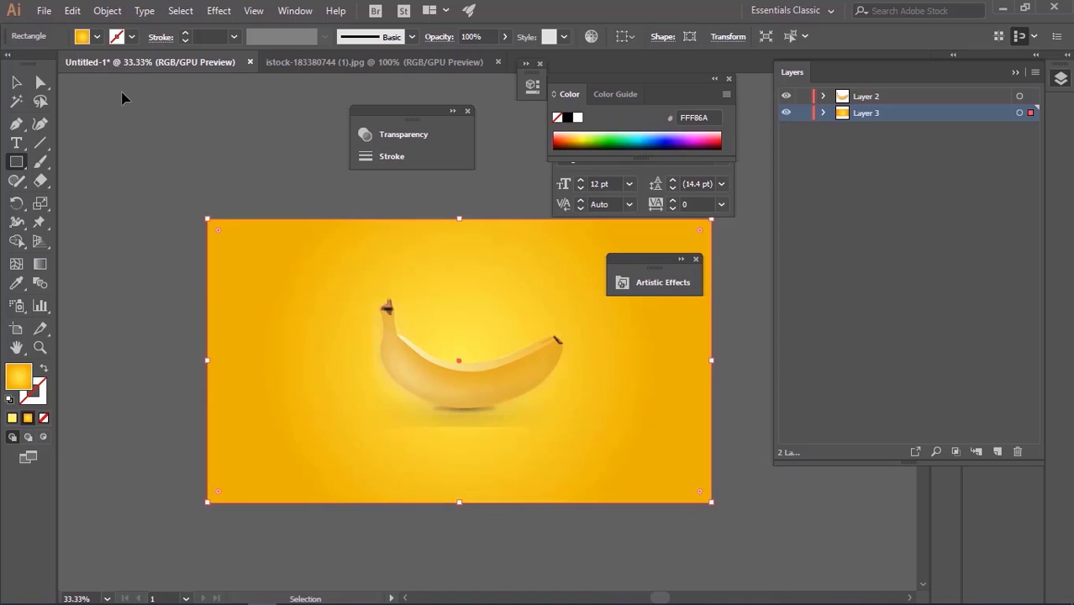
- Save the artwork as banna in Adobe Illustrator format on Local Disk (D:) with the default options, and close the source photo document
click(44, 11)
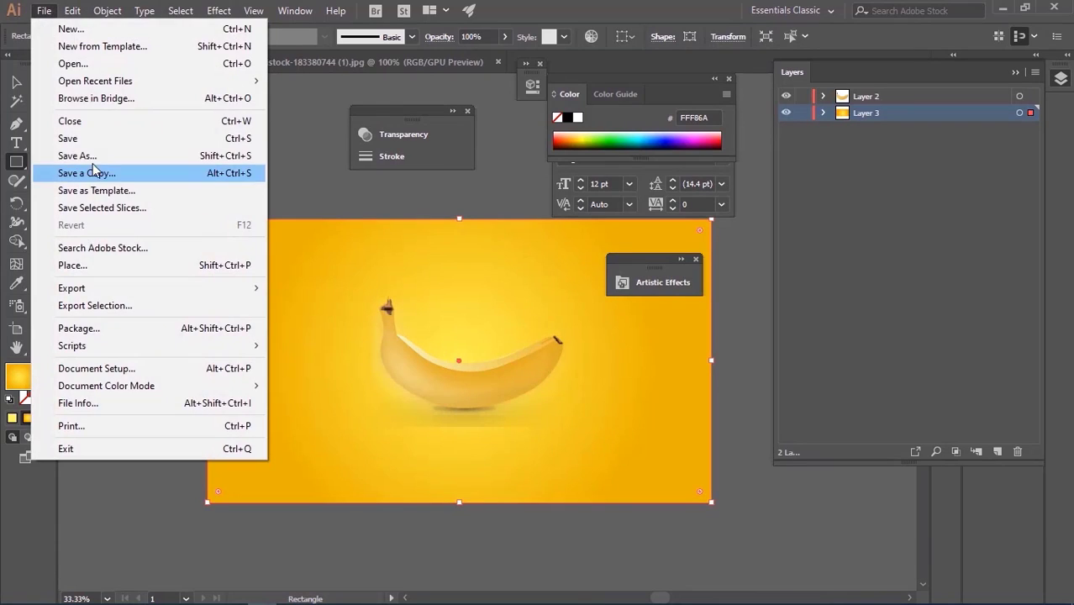
click(126, 155)
text(banna)
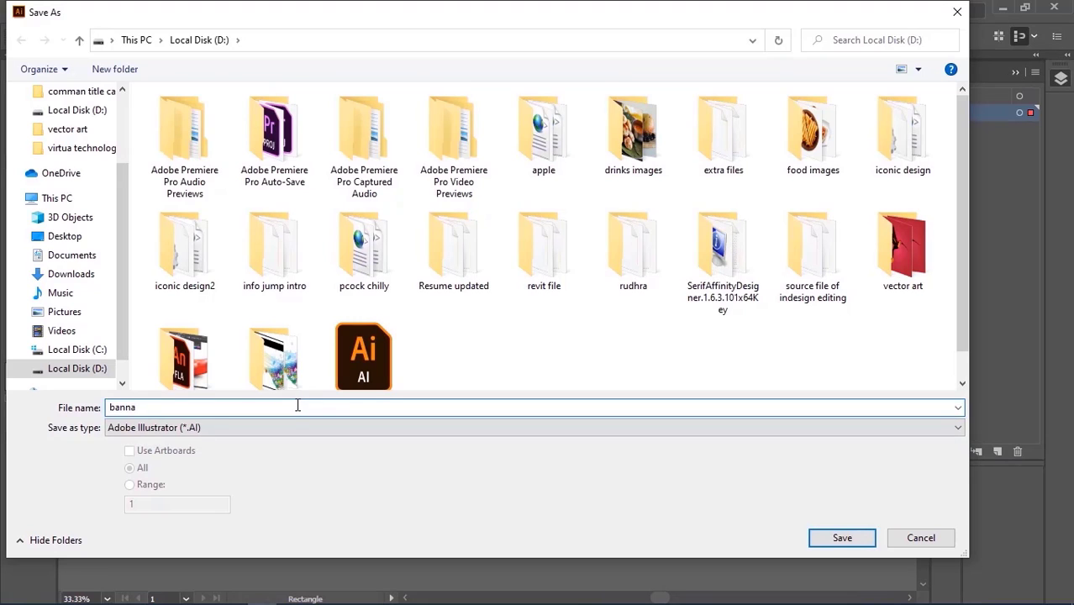
click(834, 538)
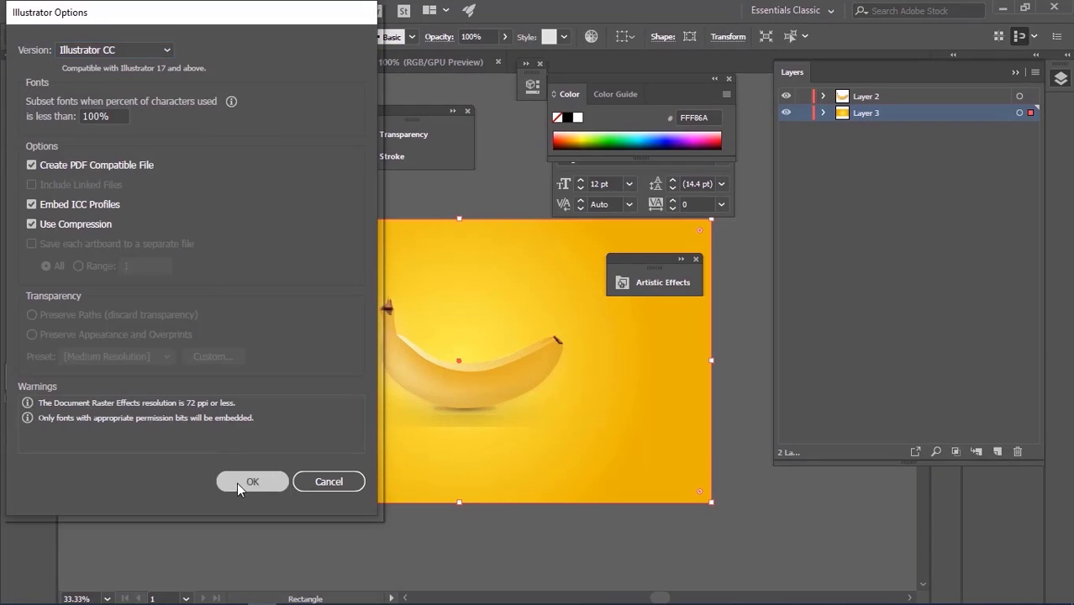
click(243, 481)
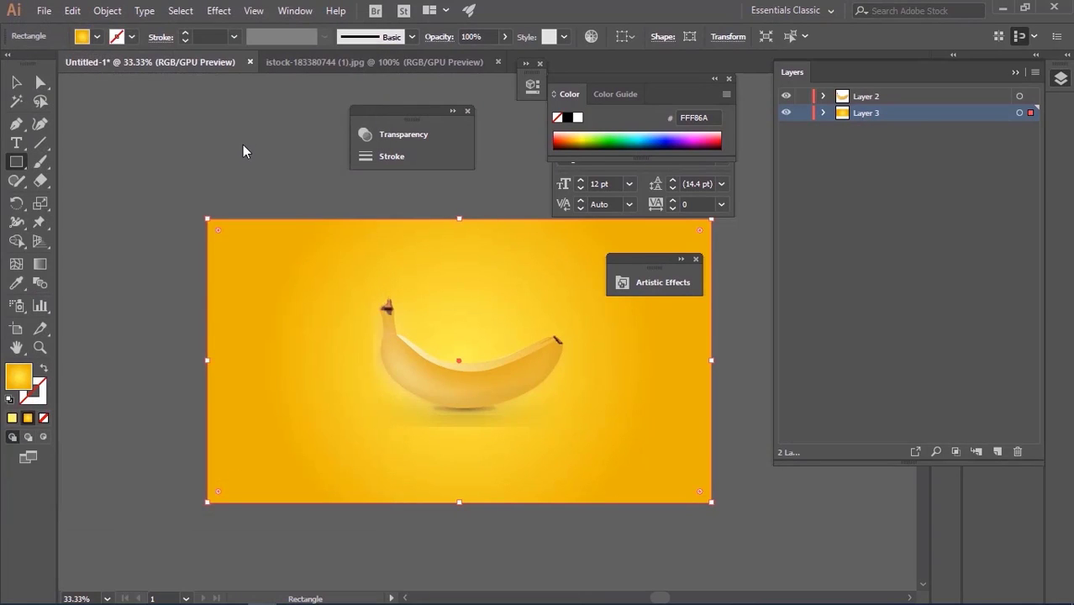
click(311, 63)
click(488, 62)
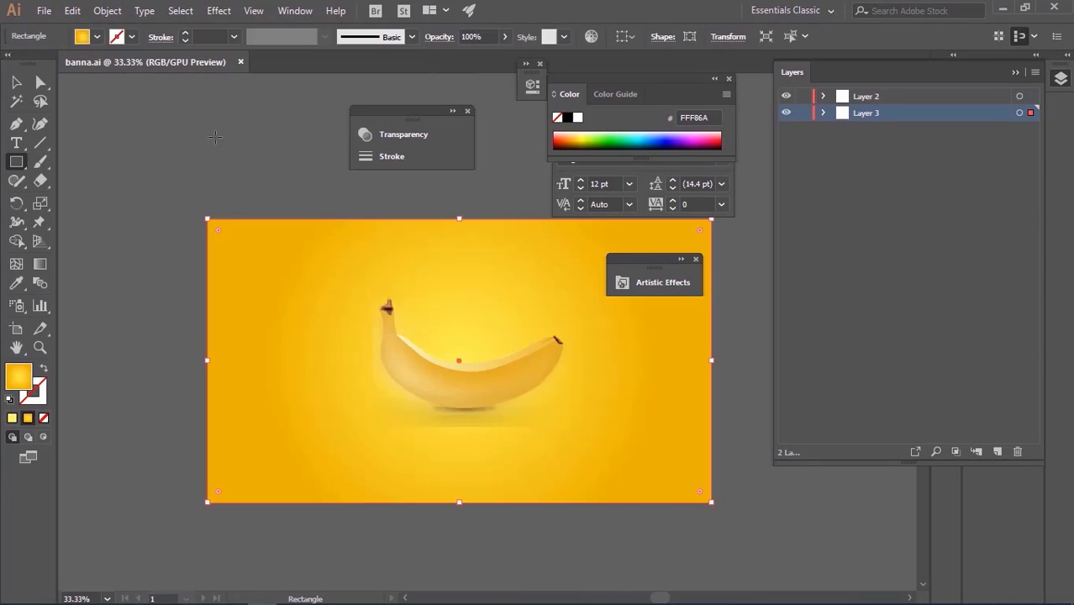
- Export the artwork as the JPEG banna in RGB at quality 10 (Maximum) and 150 ppi
click(44, 10)
mouse_move(91, 285)
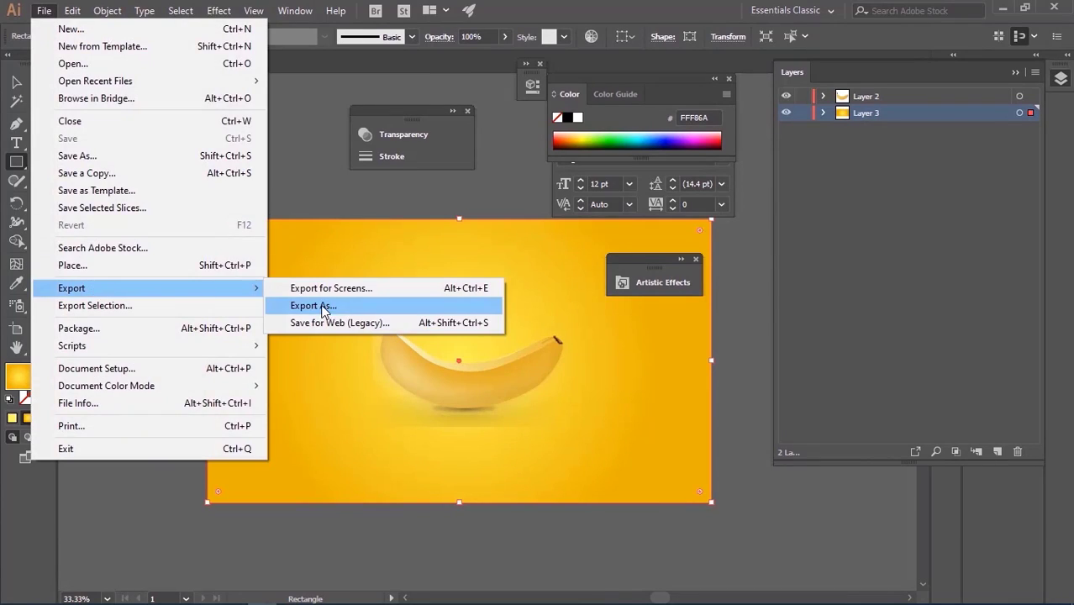
click(300, 305)
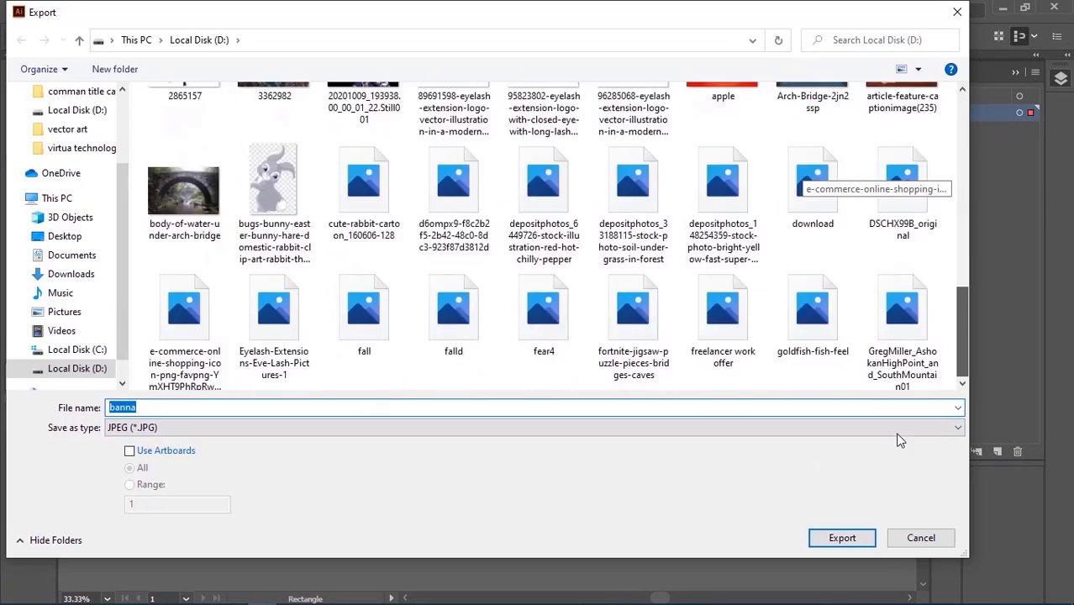
click(842, 538)
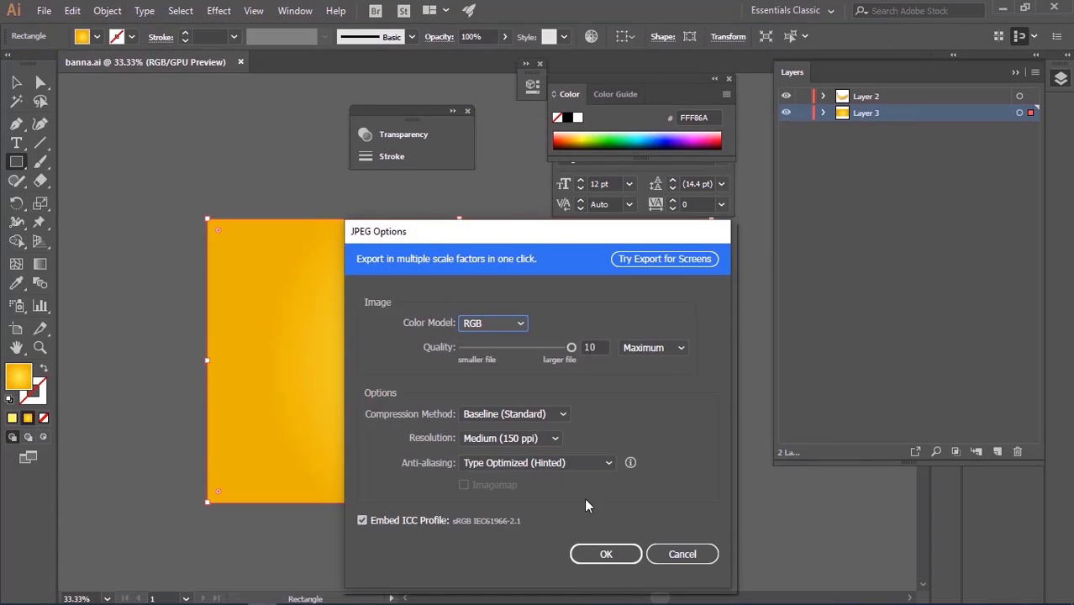
click(606, 553)
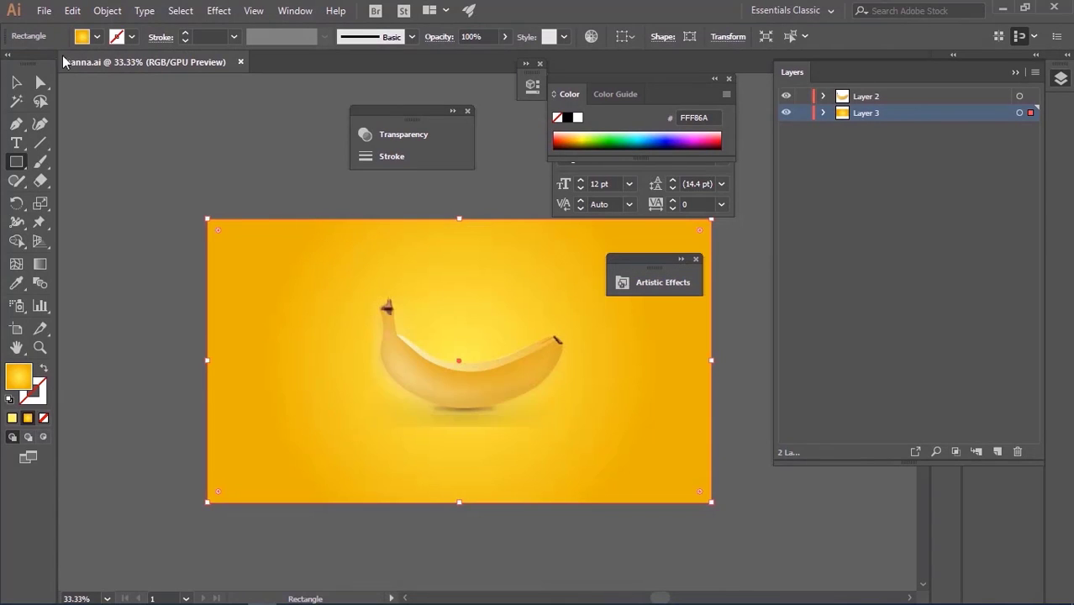
- Close the banna.ai document
click(15, 82)
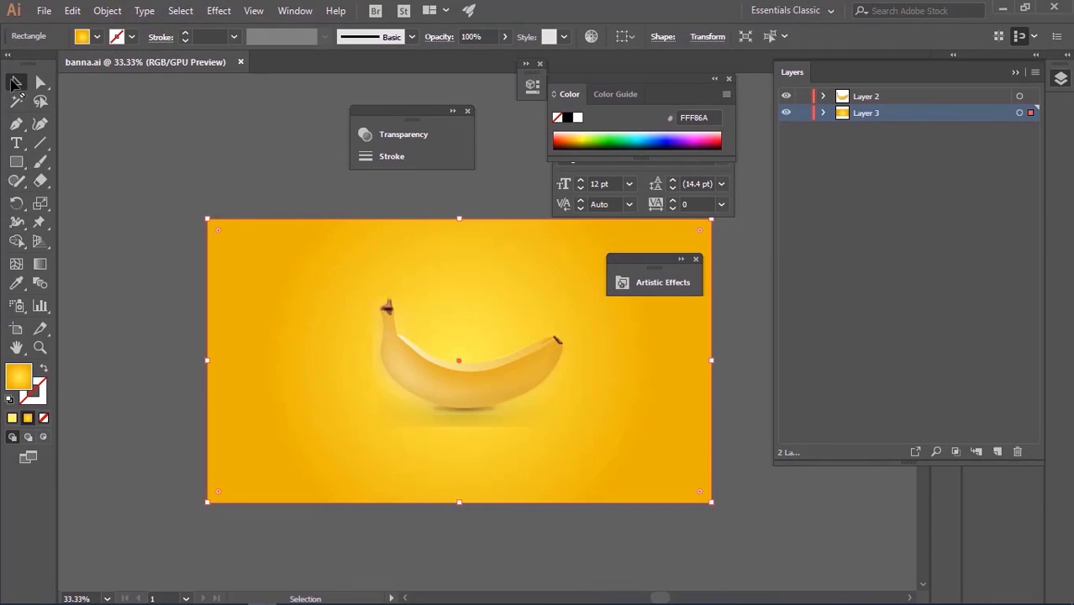
click(241, 62)
key(ctrl+q)
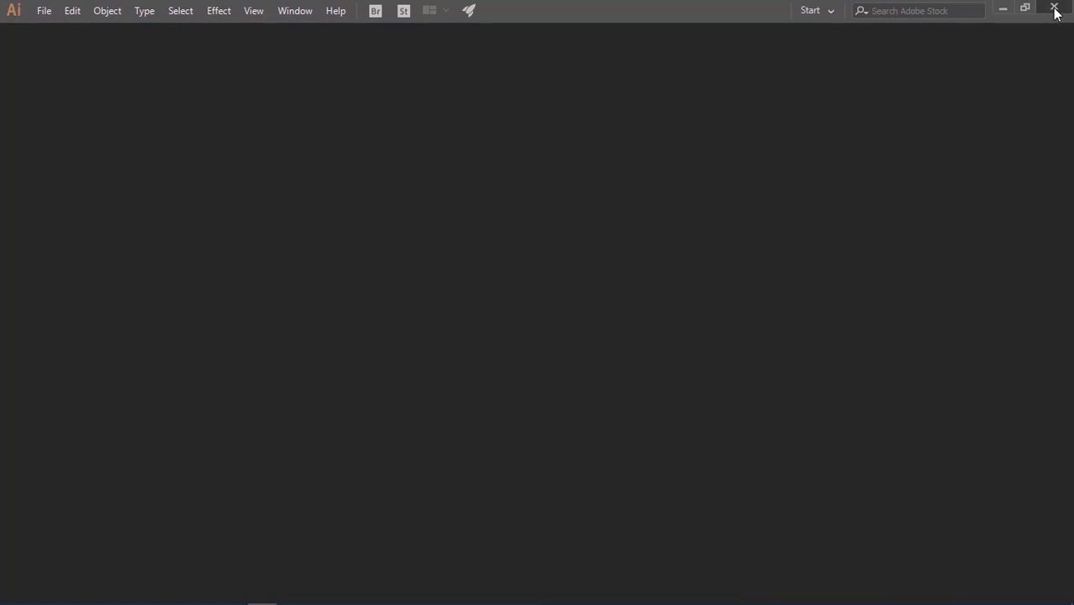
click(689, 332)
click(291, 594)
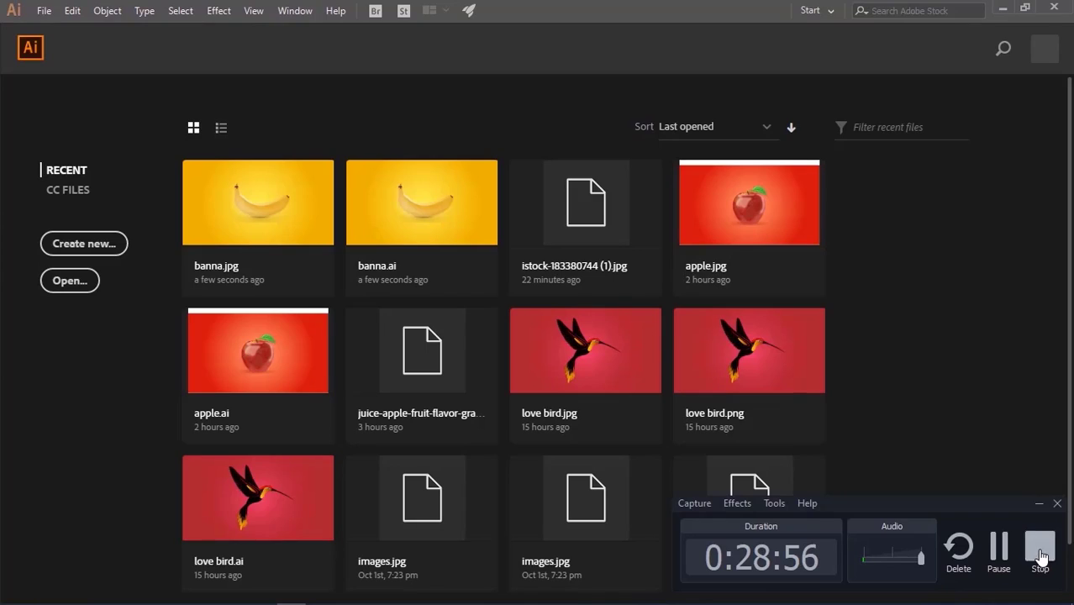
click(1041, 557)
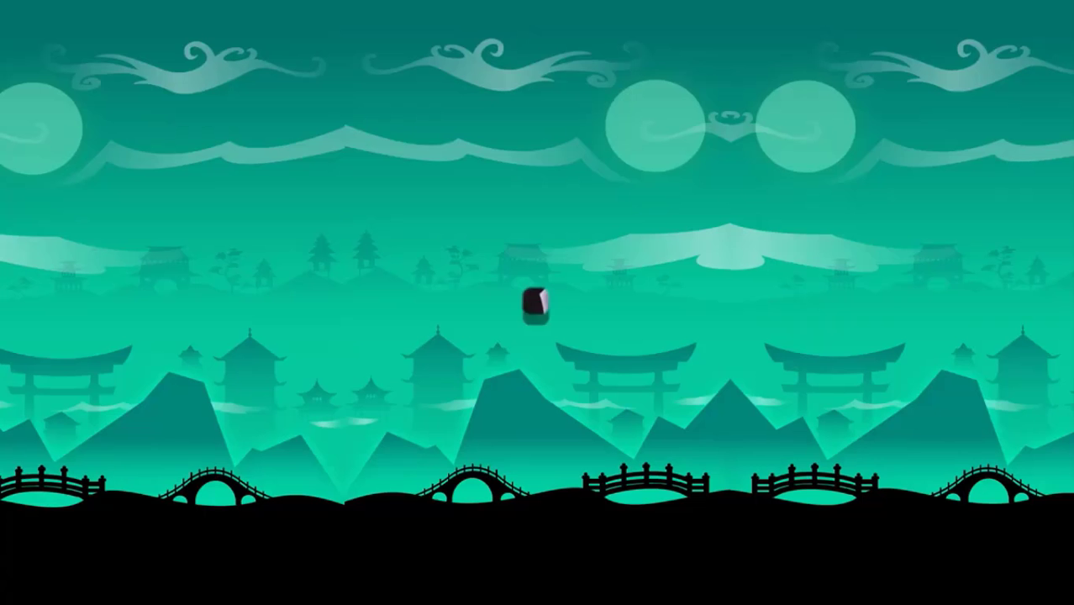